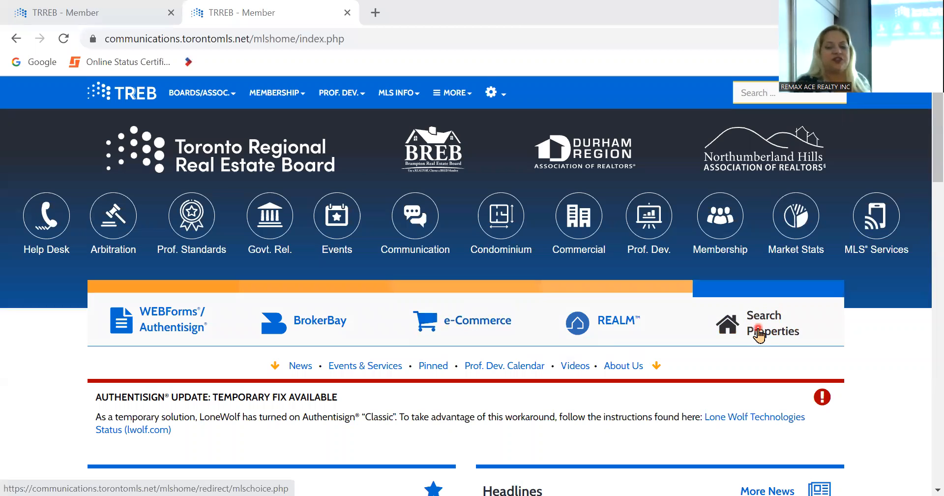
- Launch the Stratus MLS property search from the TRREB member page and close the leftover loading tab
click(759, 334)
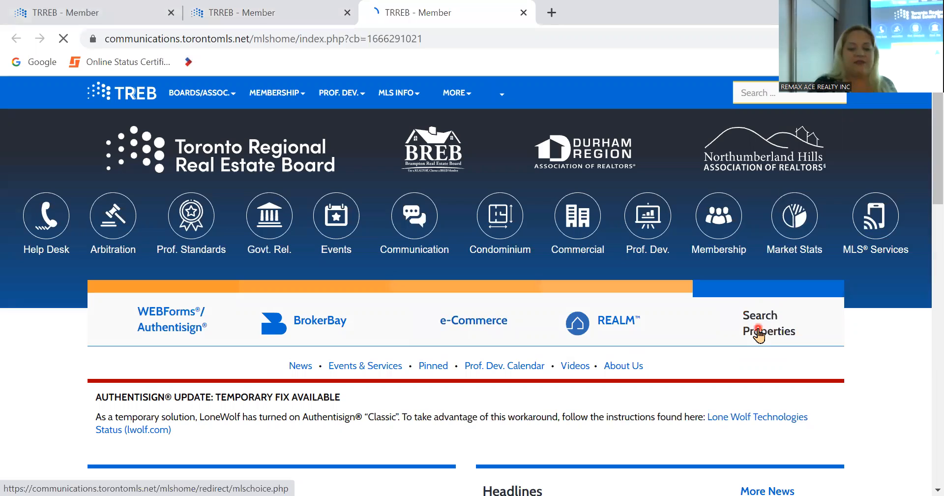
click(758, 333)
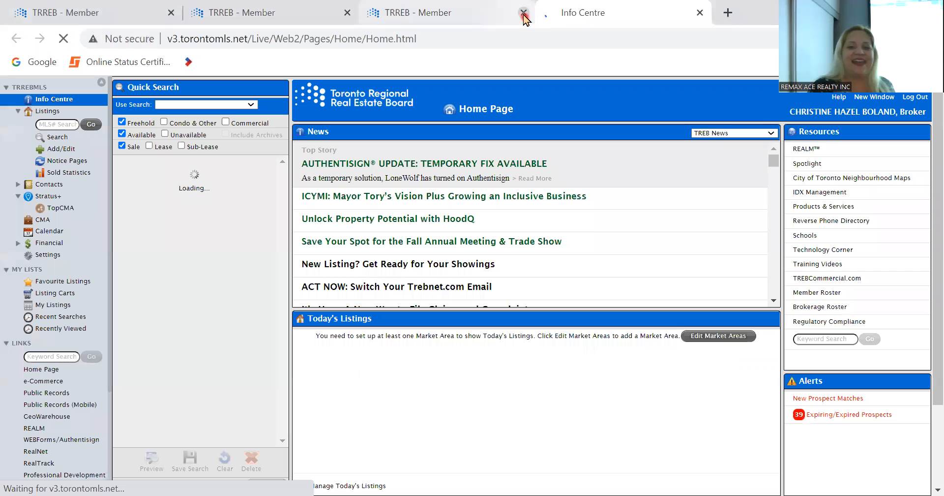
click(523, 13)
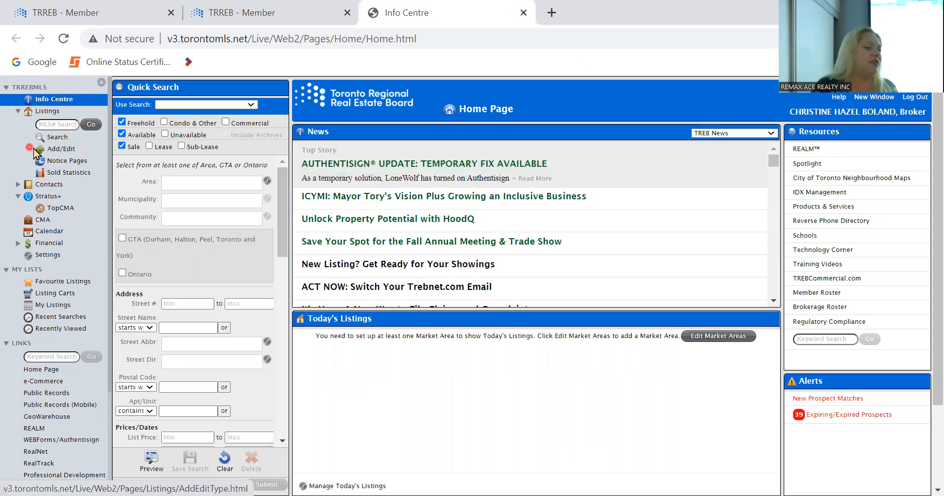
- Go to Notice Pages and bring up the Listings Add/Edit page
click(68, 159)
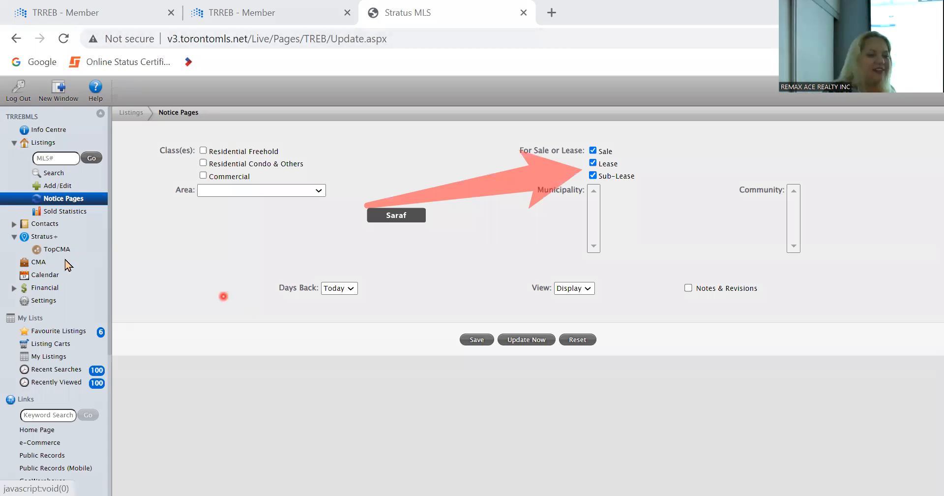
click(53, 187)
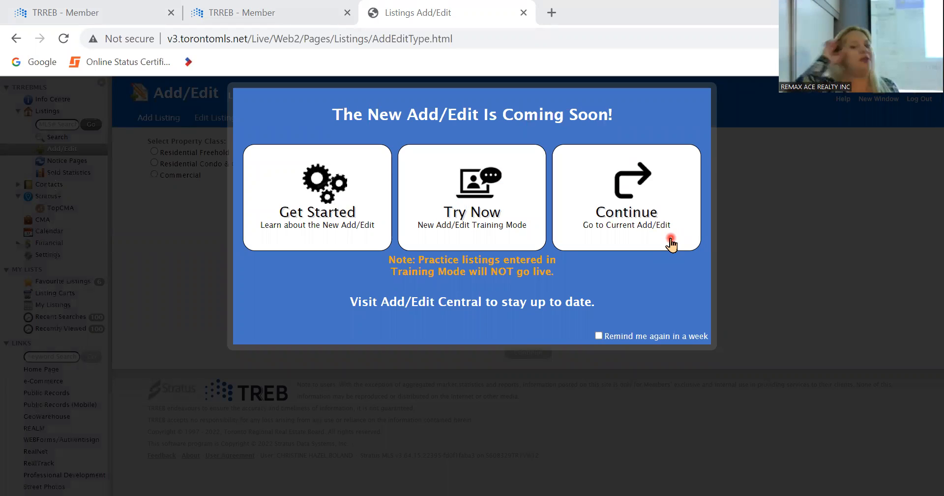
- Try the new Add/Edit training mode and hide its notice for 7 days
click(464, 184)
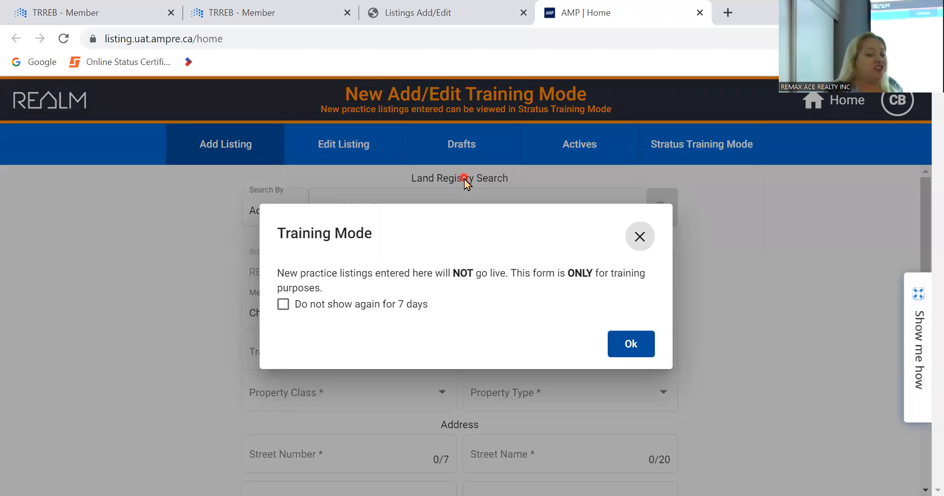
click(282, 305)
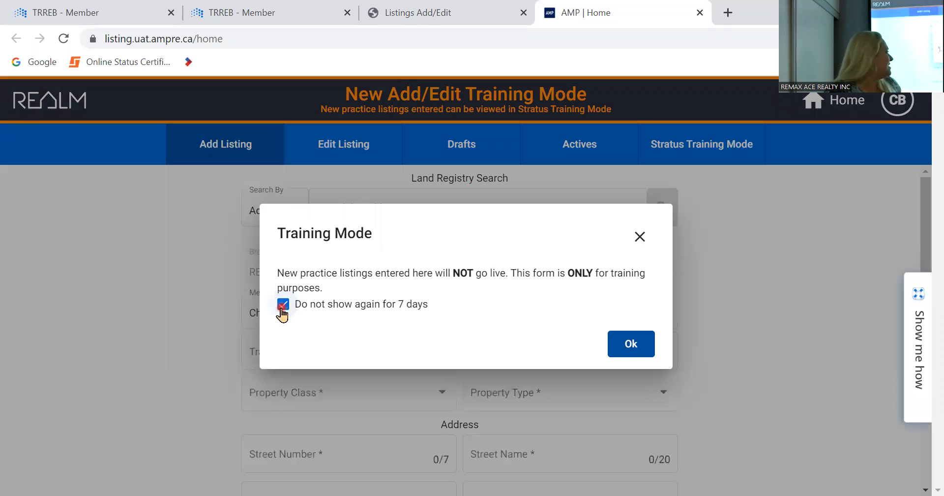
click(638, 350)
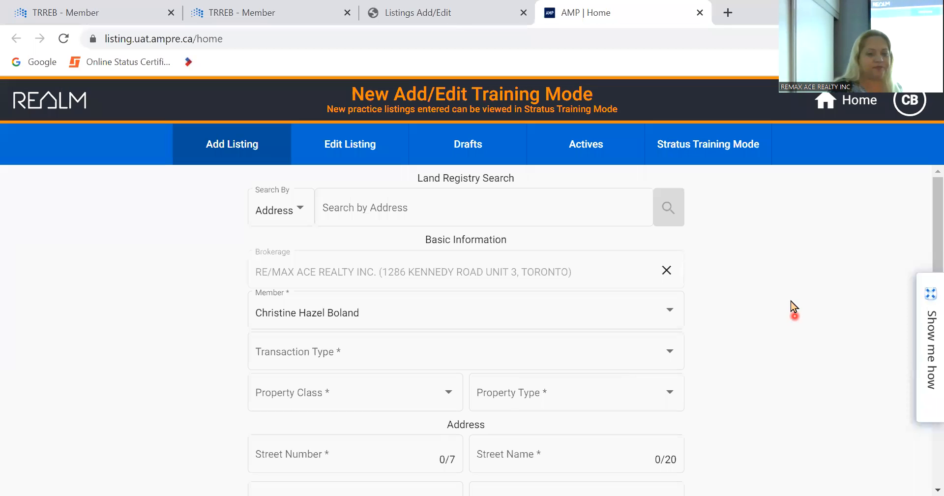
- Keep the land registry search on Address, then switch back to the TRREB member home page
scroll(791, 301, down, 1)
scroll(790, 301, up, 1)
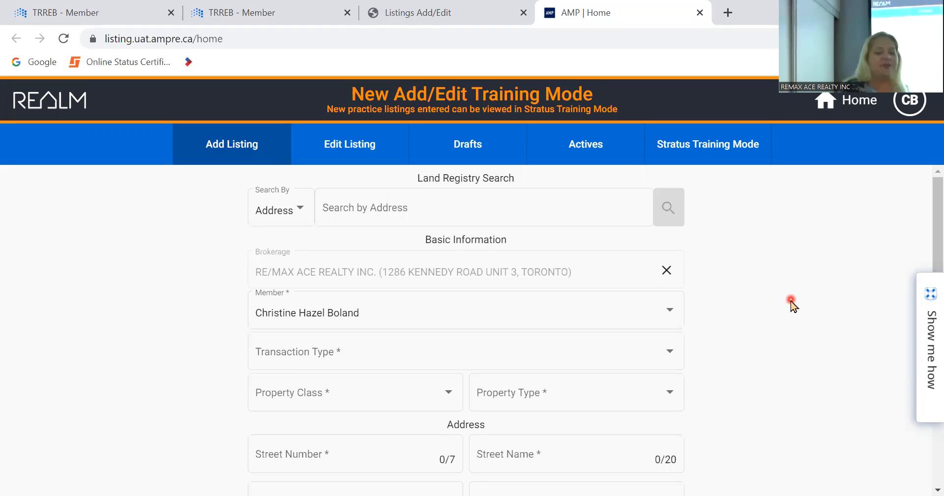
click(297, 208)
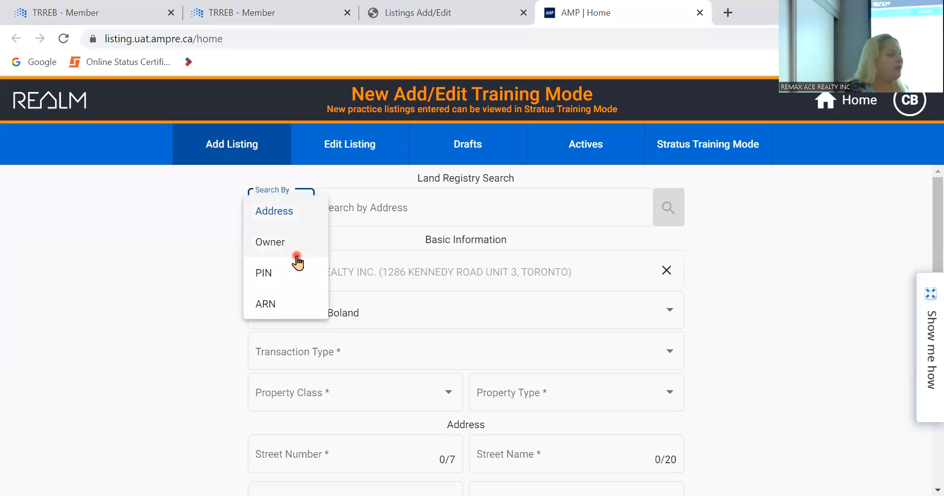
click(143, 294)
click(386, 210)
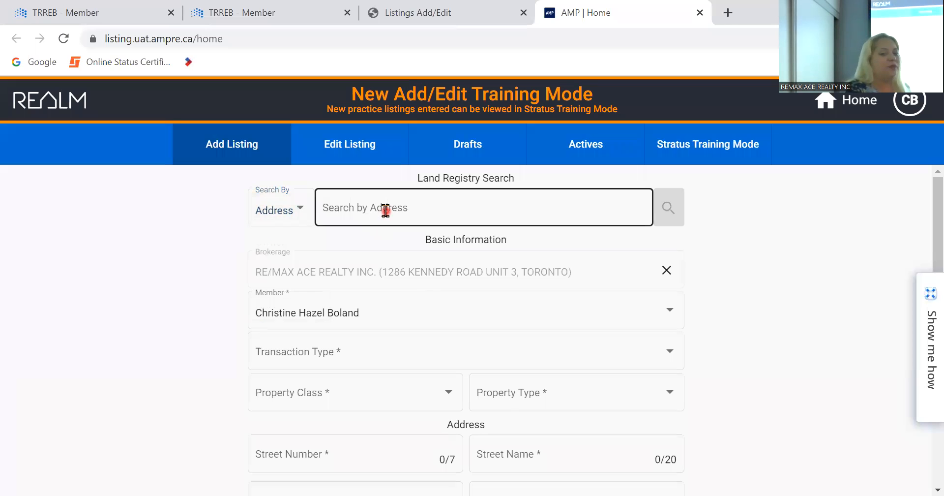
click(385, 210)
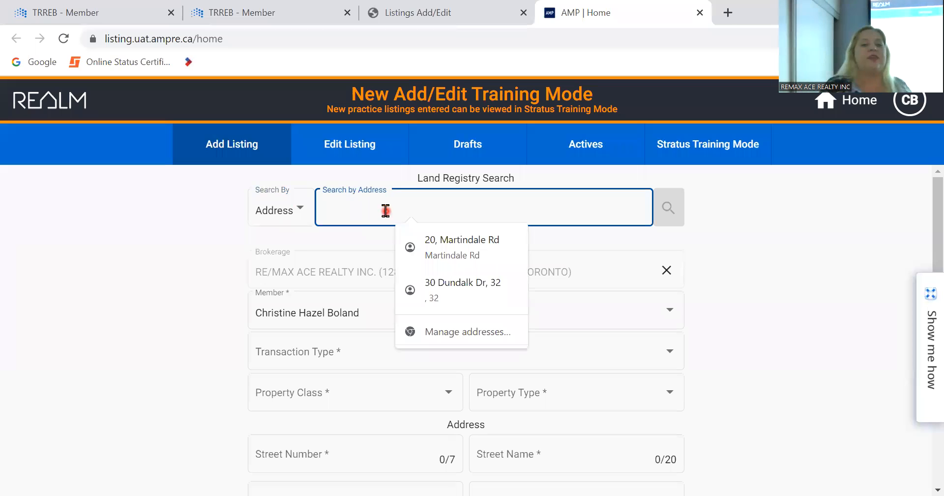
click(269, 6)
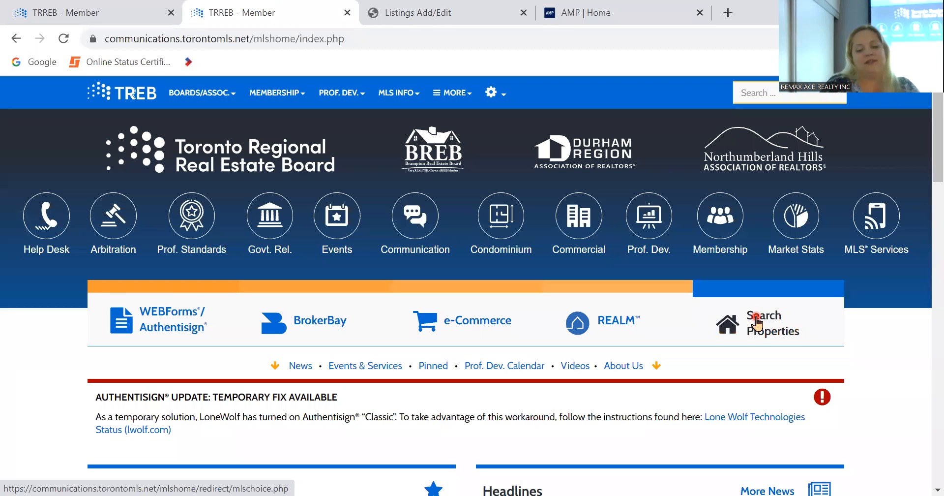
- Open the Stratus listing search filtered to Area Toronto, Municipality Toronto E04, Community Dorset Park
click(758, 321)
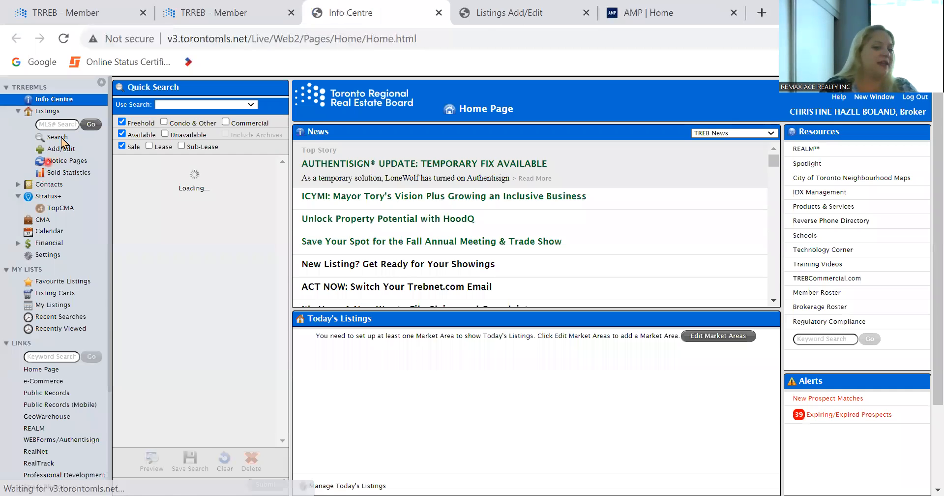
click(61, 140)
click(522, 374)
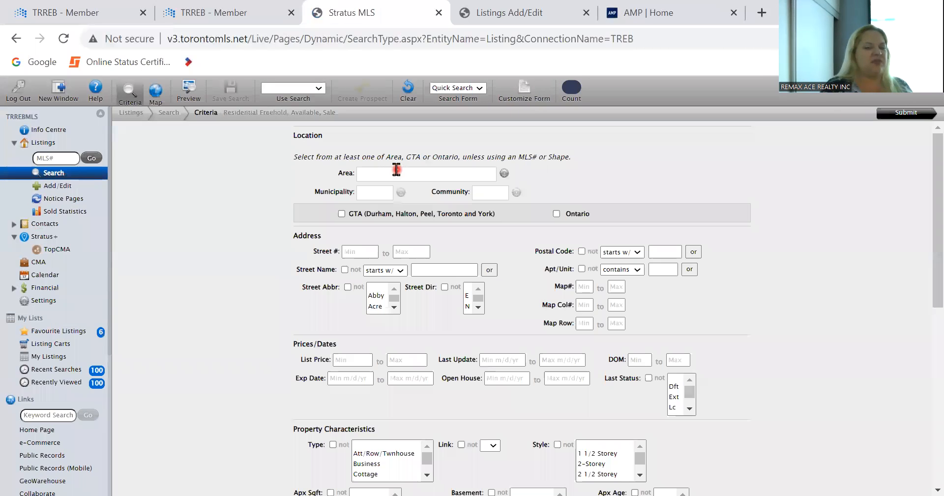
click(396, 170)
scroll(401, 219, down, 5)
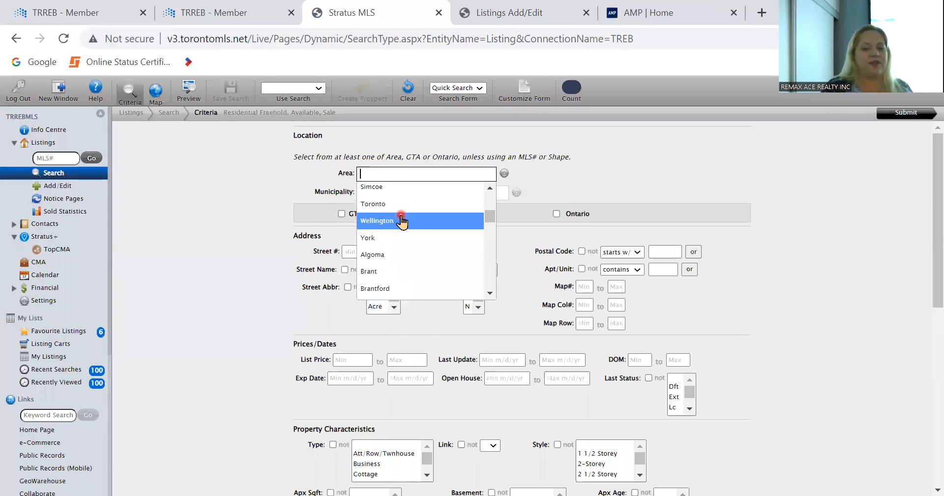
click(400, 206)
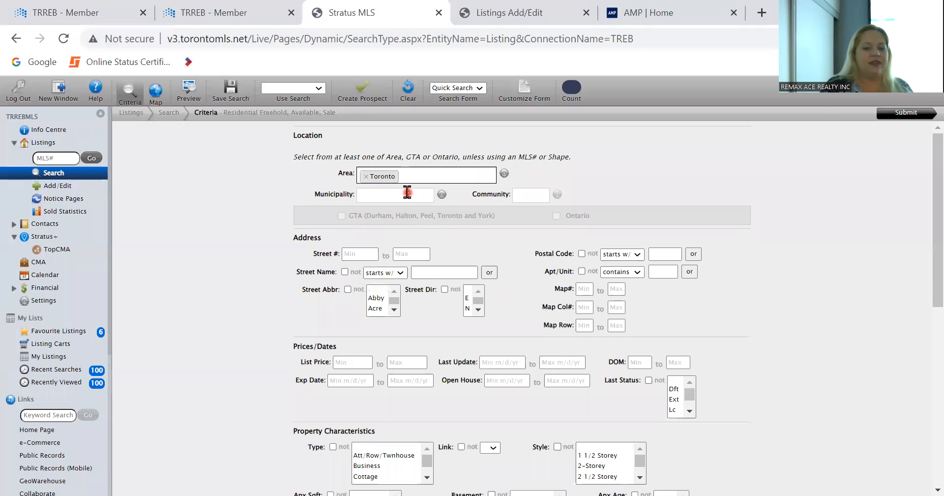
click(408, 193)
scroll(412, 277, down, 5)
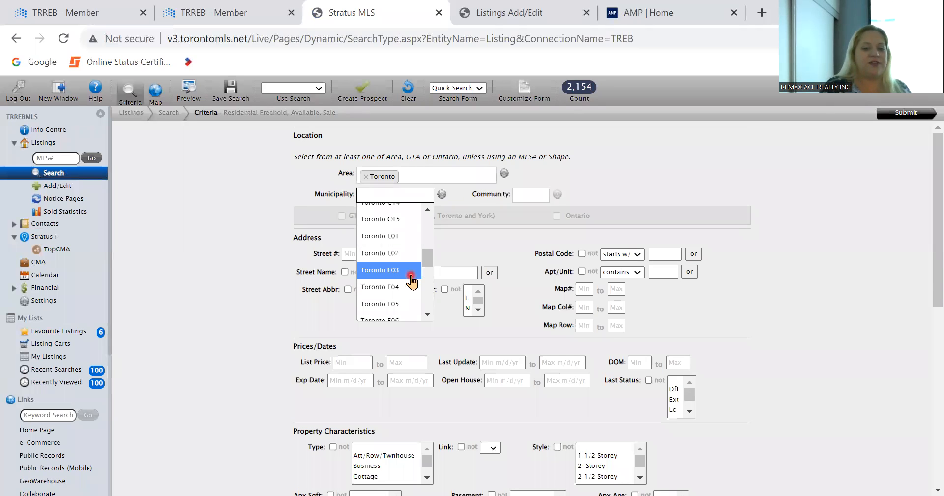
click(405, 288)
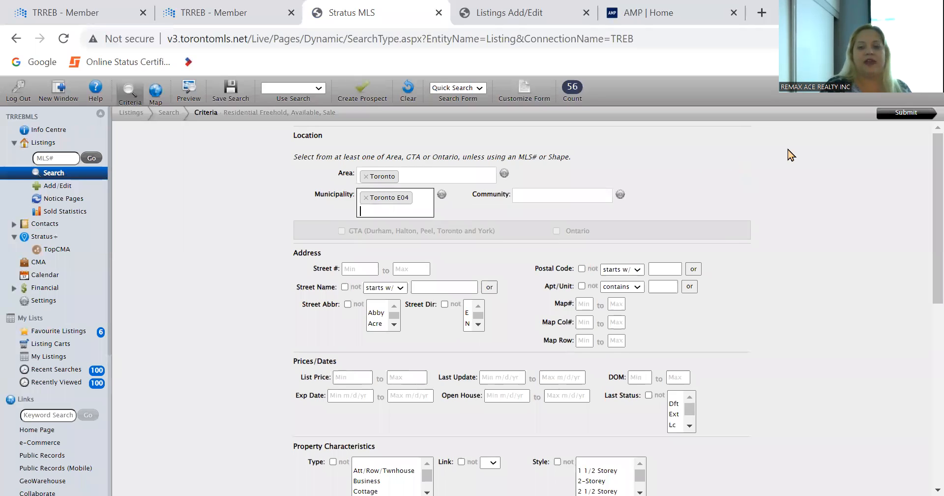
click(575, 200)
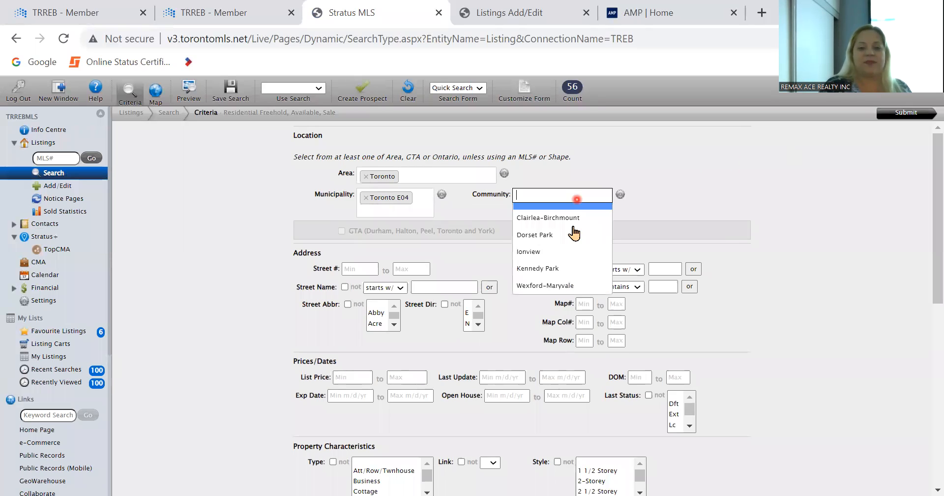
click(570, 237)
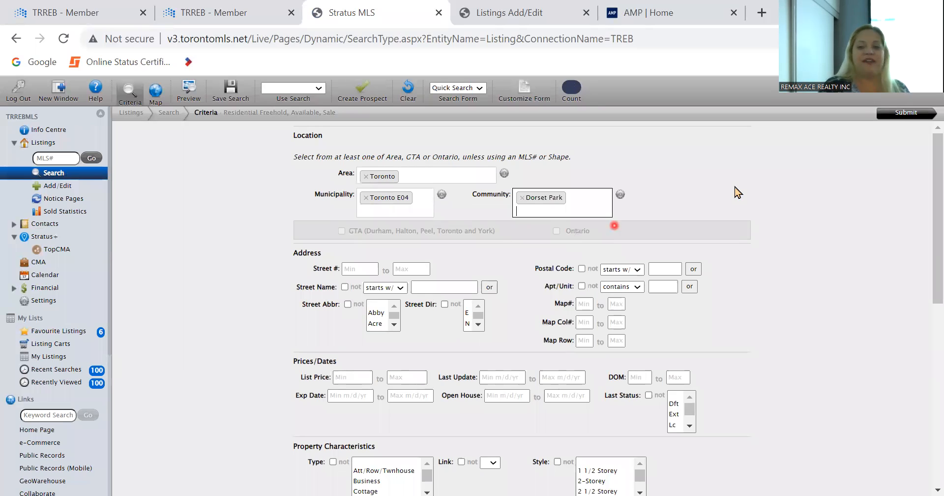
click(905, 115)
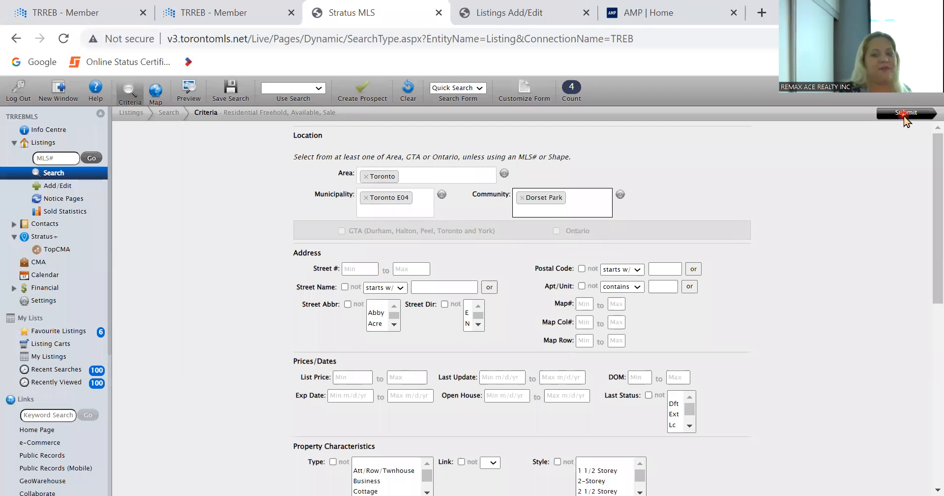
click(905, 114)
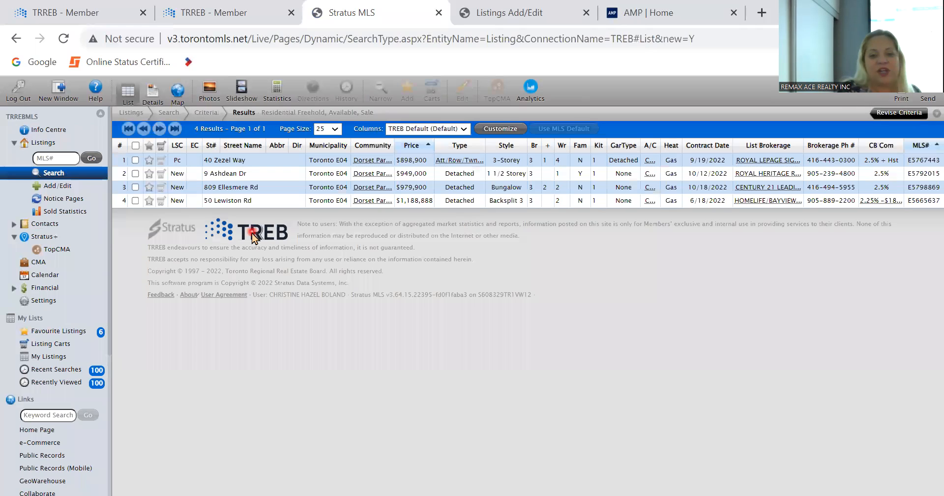
double_click(245, 178)
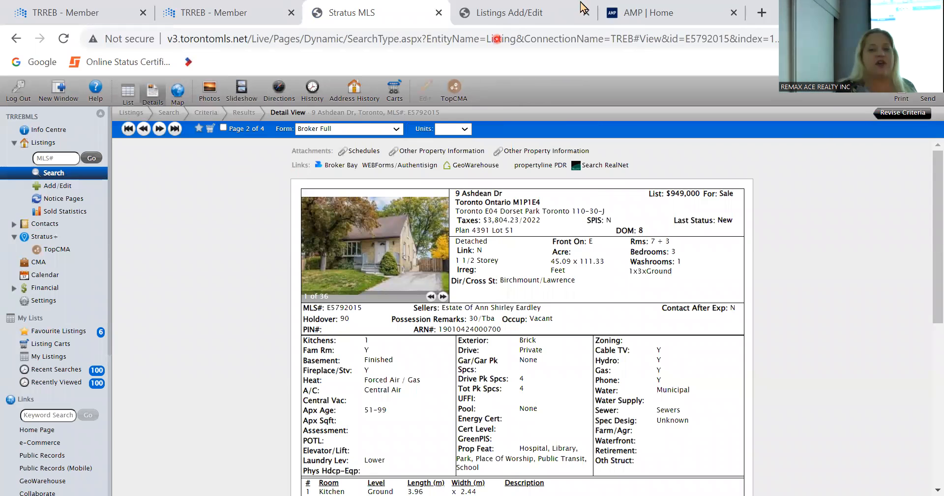
click(522, 9)
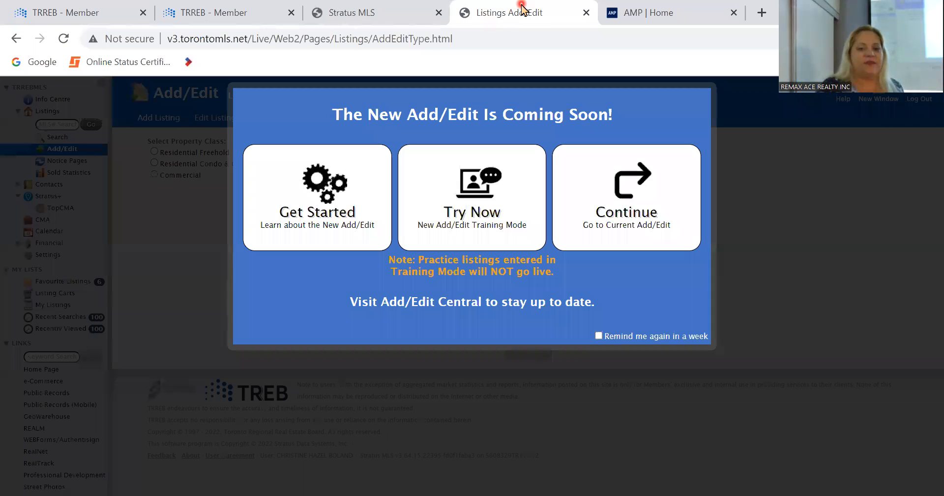
click(680, 7)
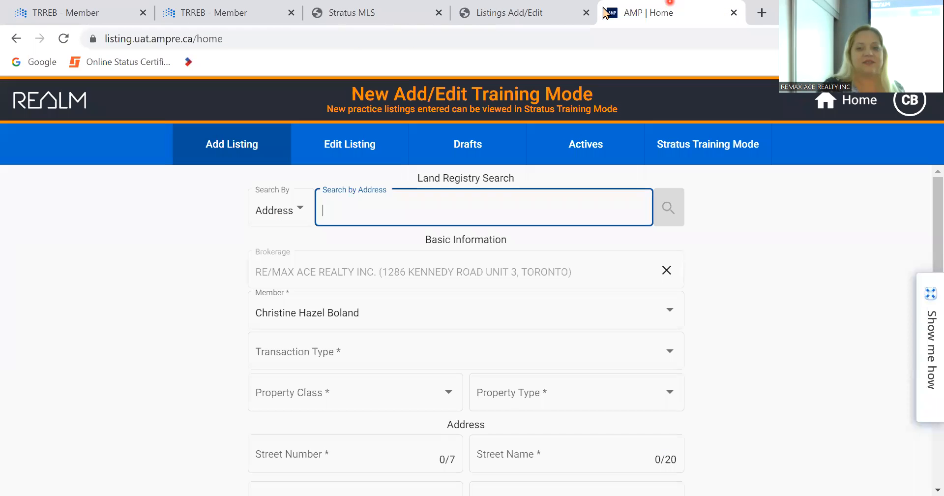
click(586, 12)
click(408, 200)
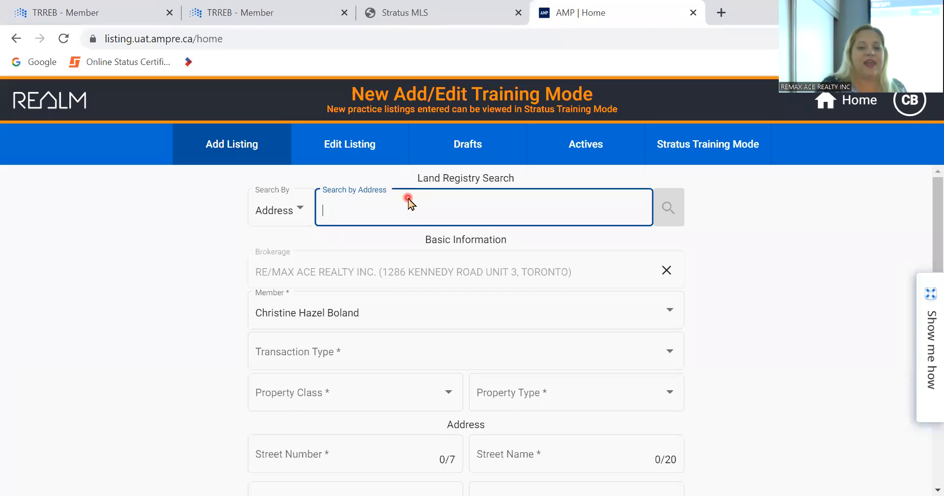
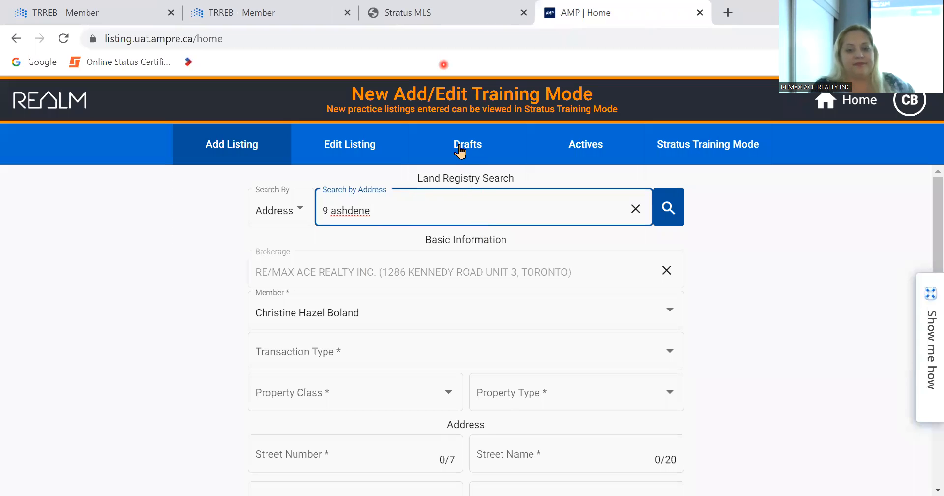
click(431, 9)
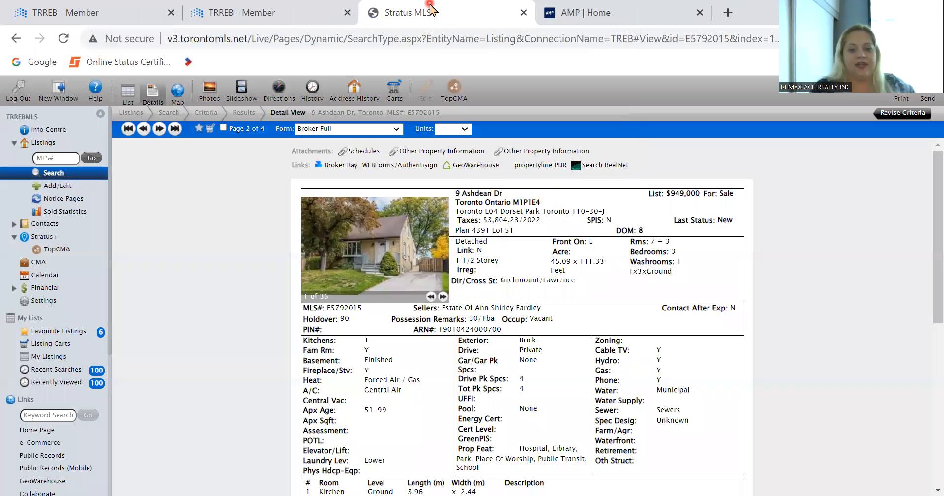
click(578, 8)
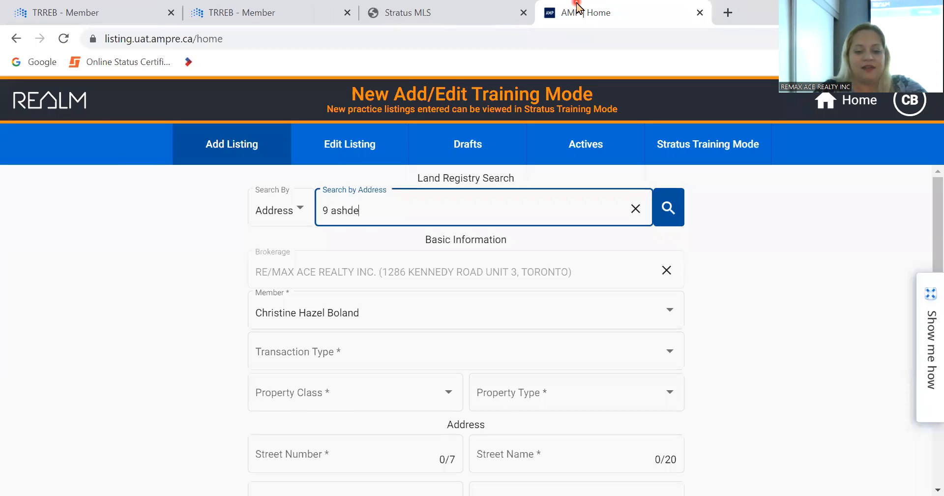
click(668, 208)
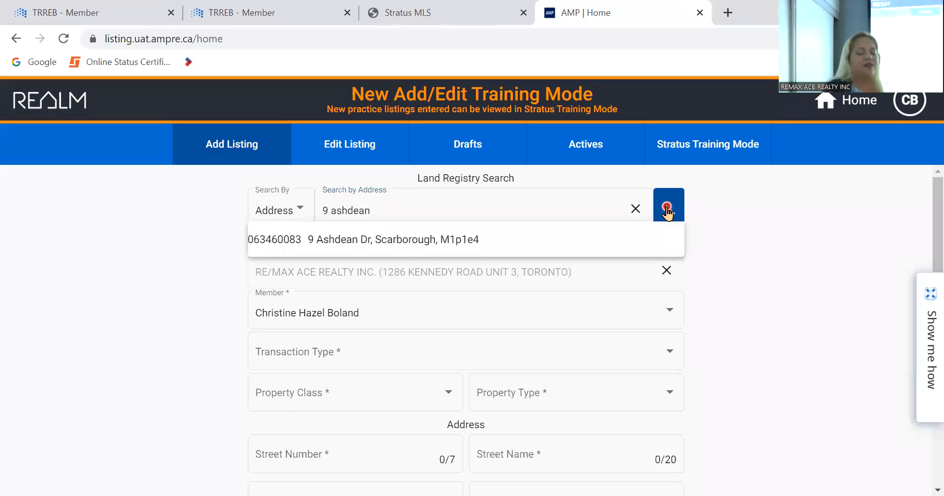
click(480, 245)
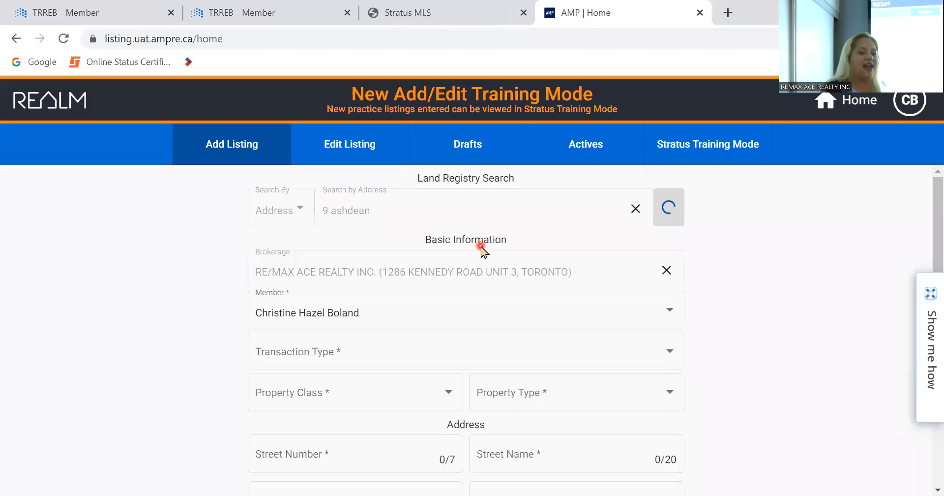
scroll(749, 315, down, 1)
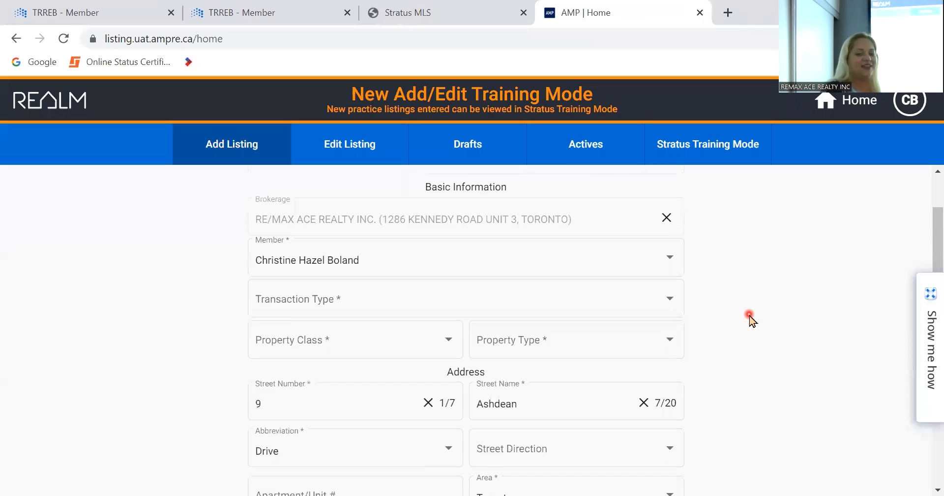
scroll(750, 316, down, 3)
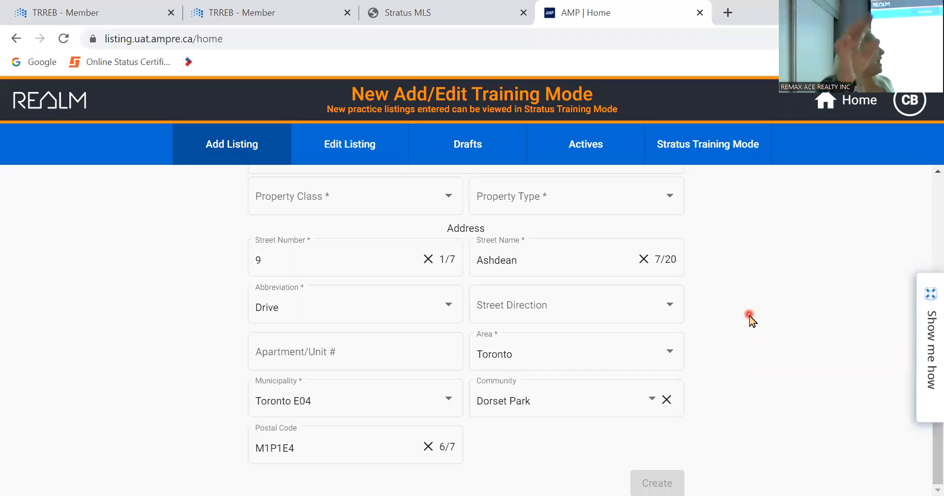
scroll(749, 320, up, 4)
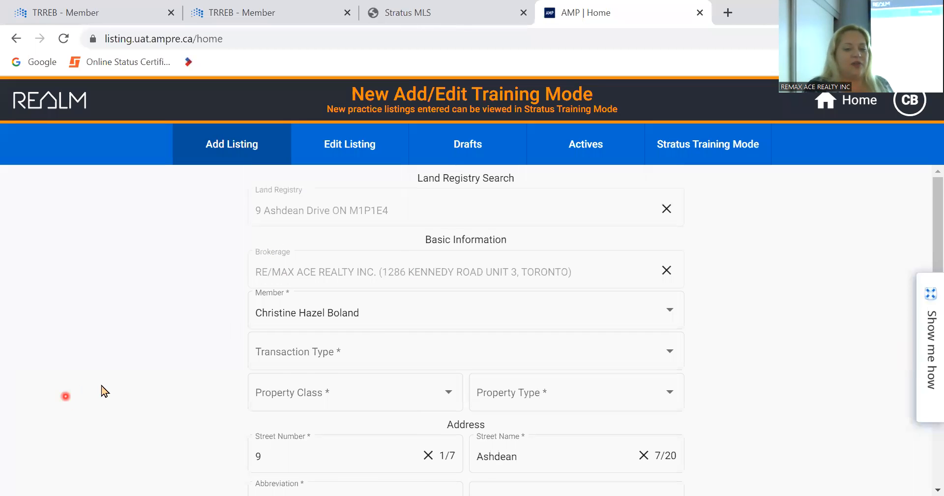
scroll(131, 382, down, 2)
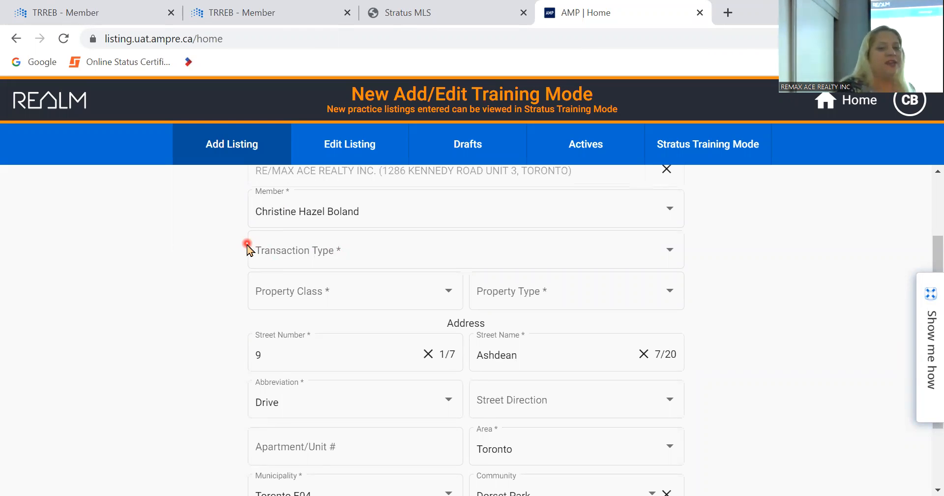
- Set the transaction type to For Sale and the property class to Residential Freehold
click(336, 265)
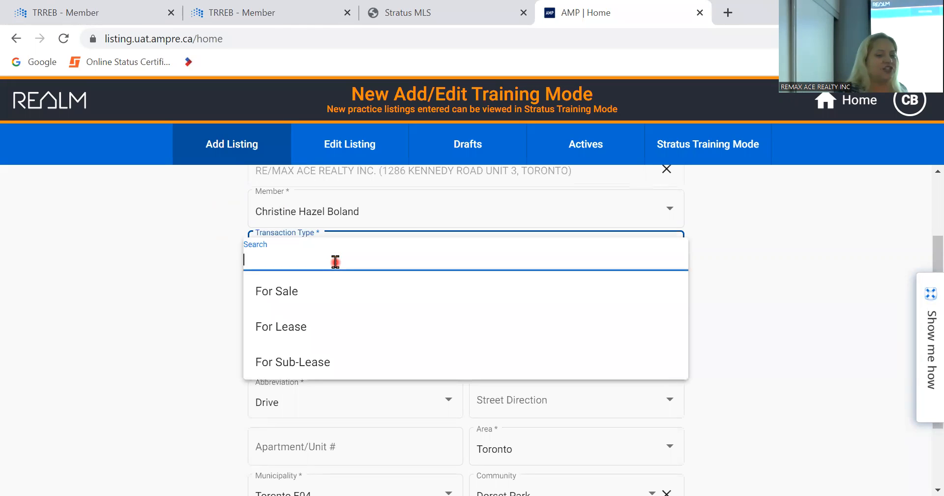
click(324, 291)
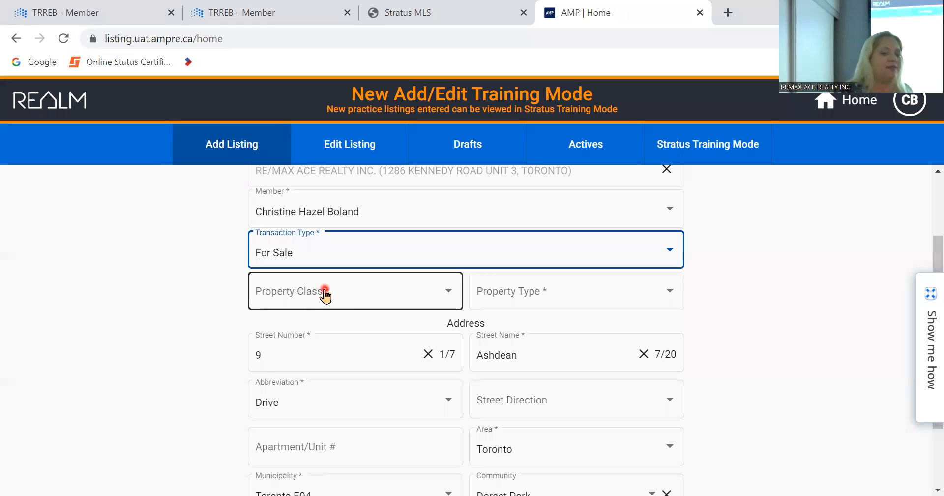
click(436, 298)
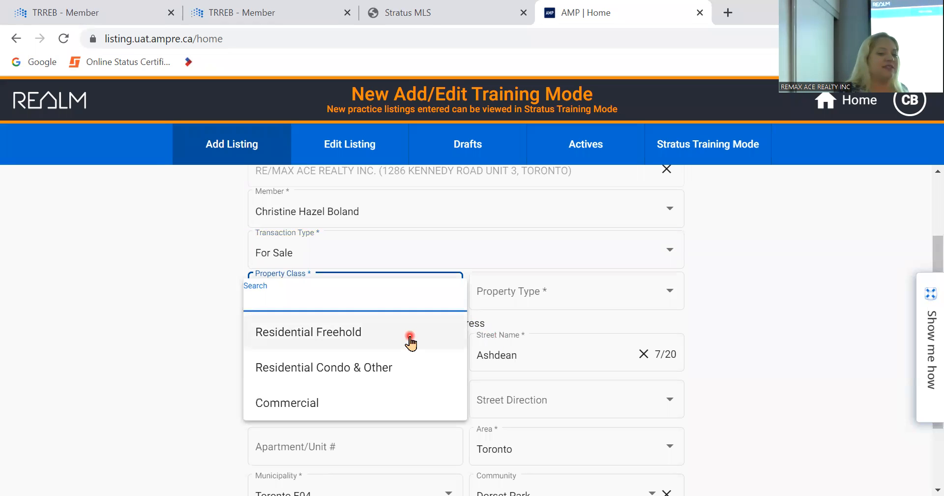
click(411, 341)
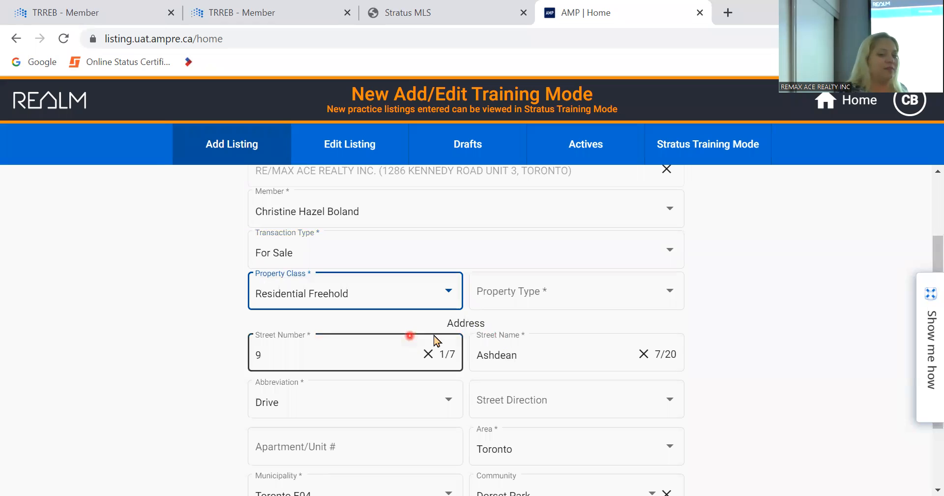
click(604, 280)
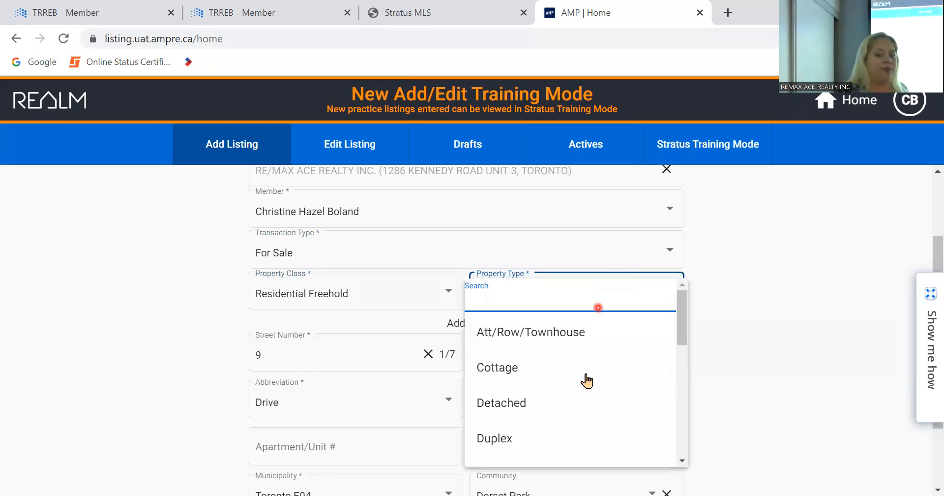
- Choose Detached as the property type and review the prefilled street number and name
click(579, 408)
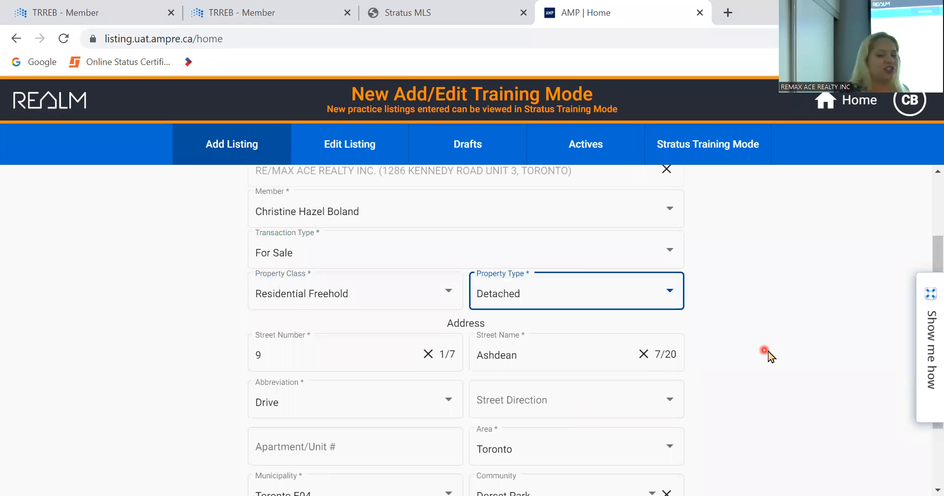
scroll(768, 354, down, 1)
scroll(768, 354, down, 1)
click(358, 316)
click(627, 313)
click(747, 408)
scroll(744, 406, down, 1)
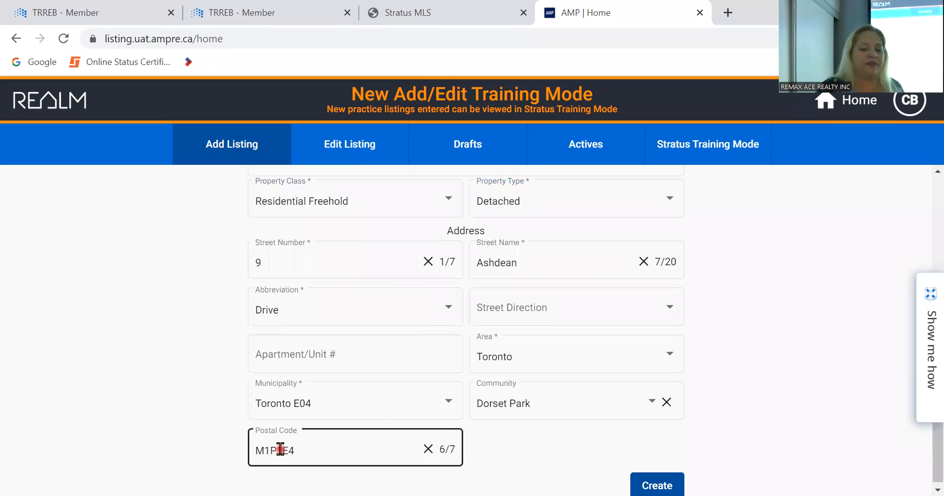
- Glance at the Edit Listing tab, then return to the Add Listing form
scroll(797, 332, up, 4)
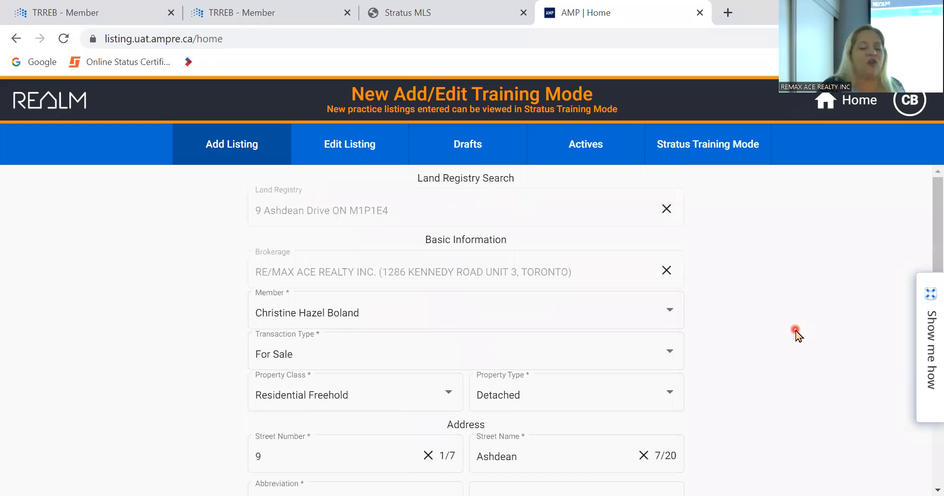
scroll(797, 332, down, 1)
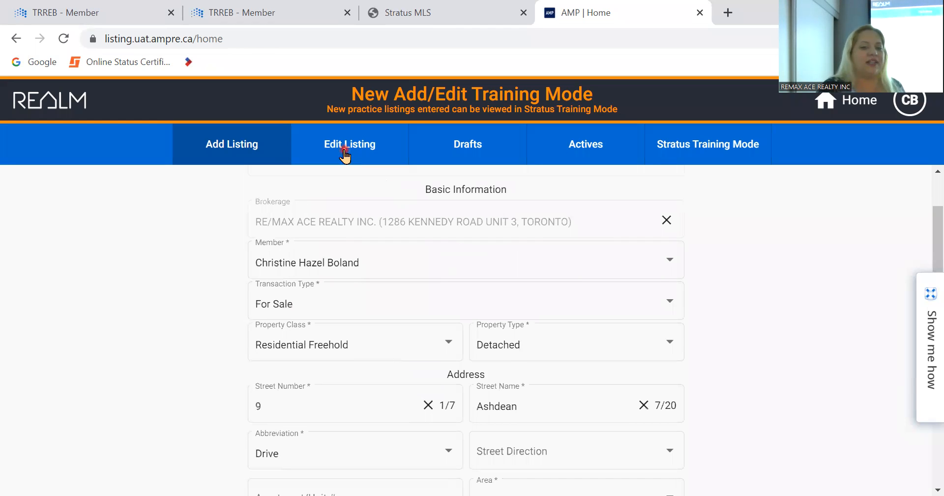
click(345, 151)
click(251, 147)
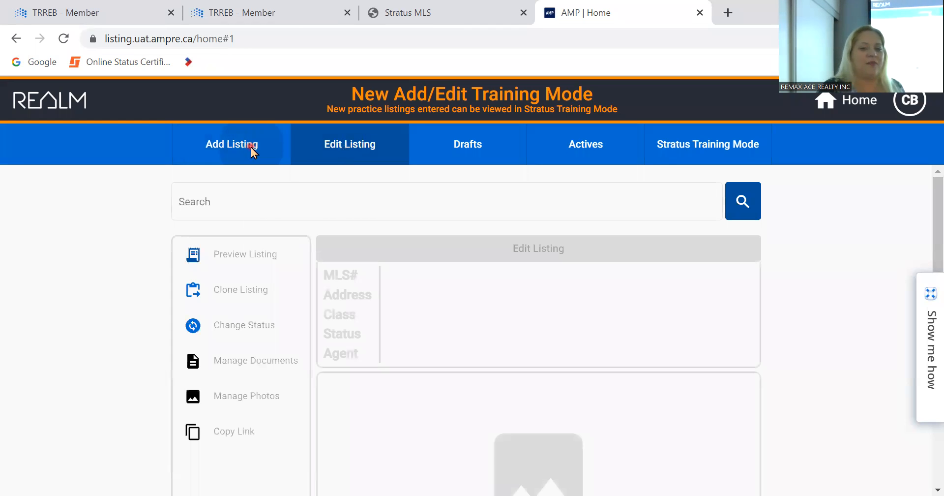
scroll(205, 255, down, 4)
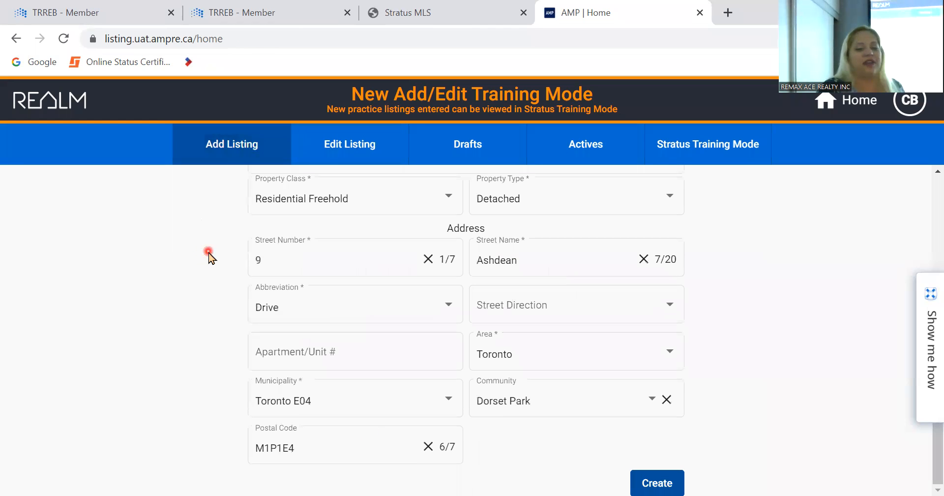
click(648, 480)
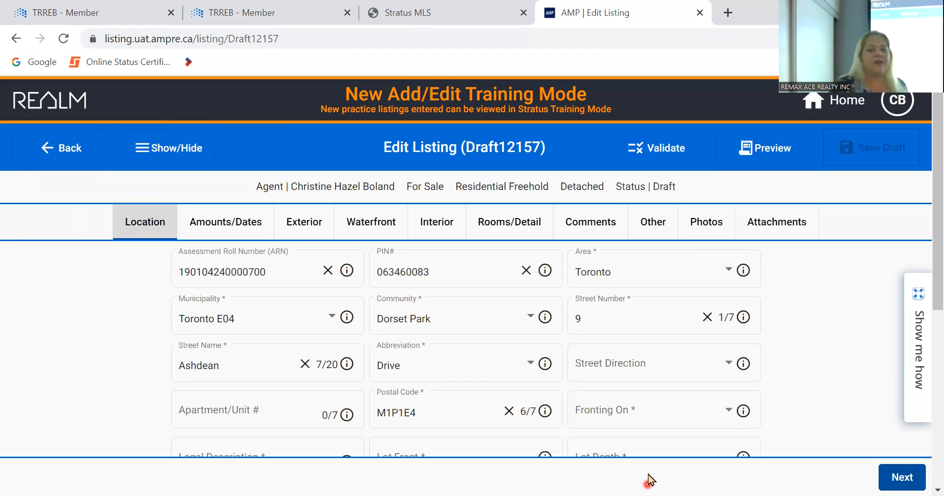
scroll(64, 344, down, 2)
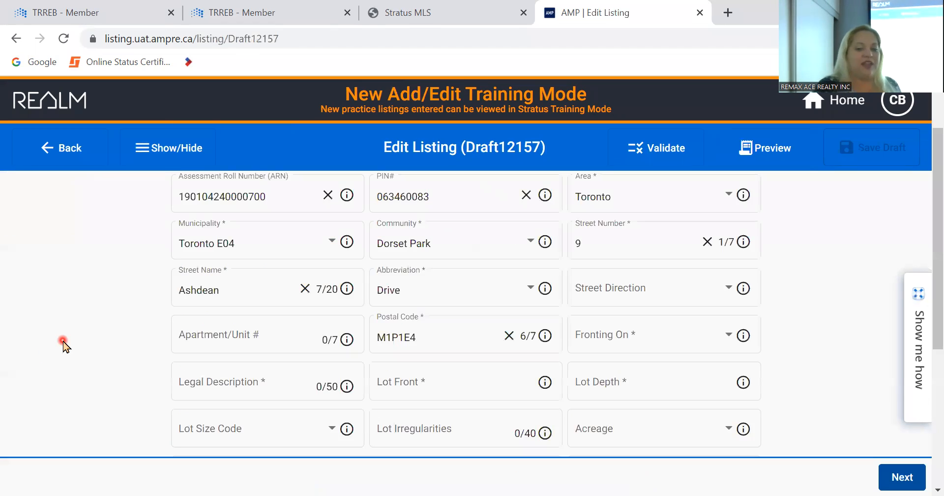
scroll(64, 345, down, 2)
scroll(64, 344, up, 4)
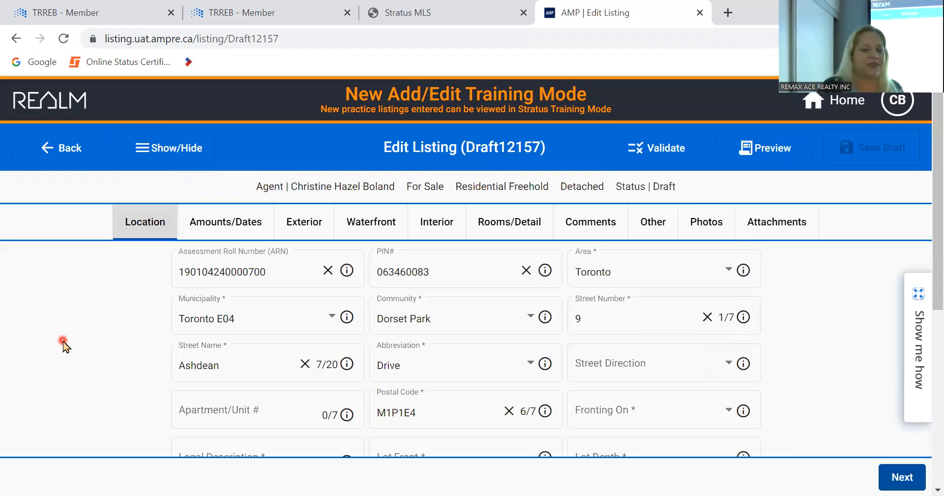
scroll(63, 346, down, 1)
click(269, 278)
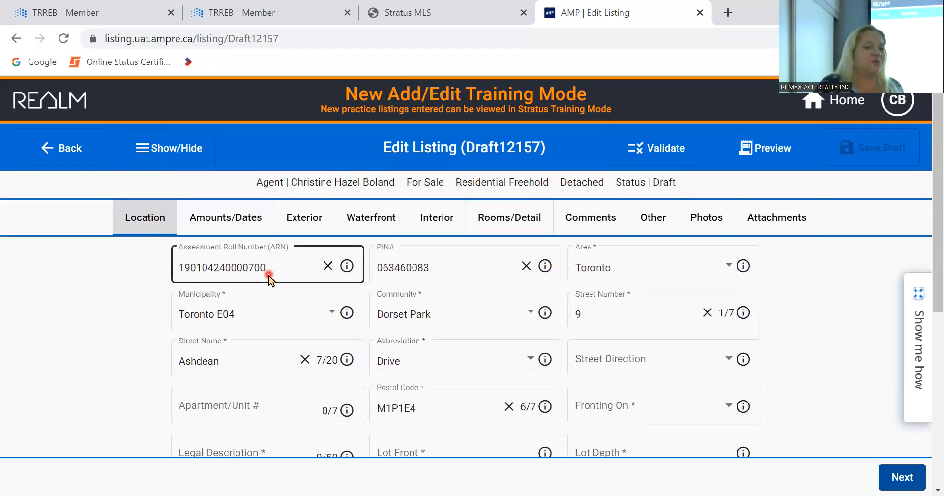
click(82, 332)
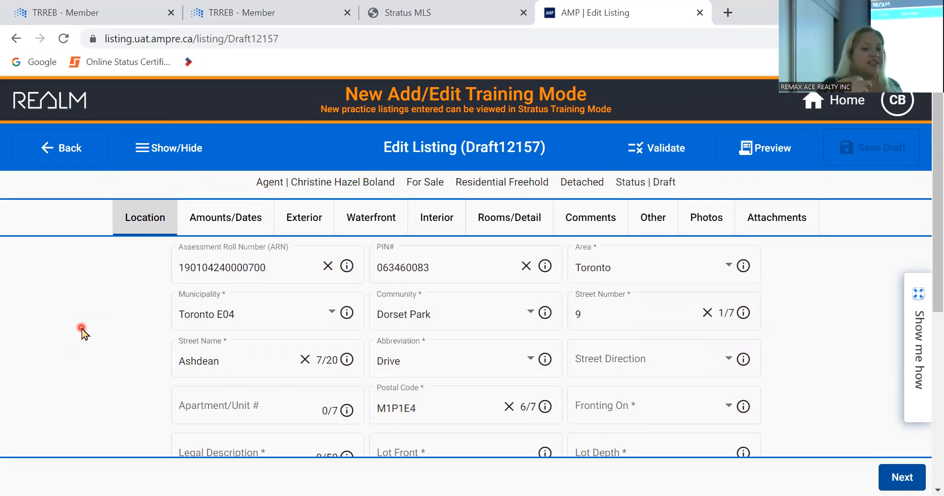
click(473, 269)
click(704, 298)
click(274, 357)
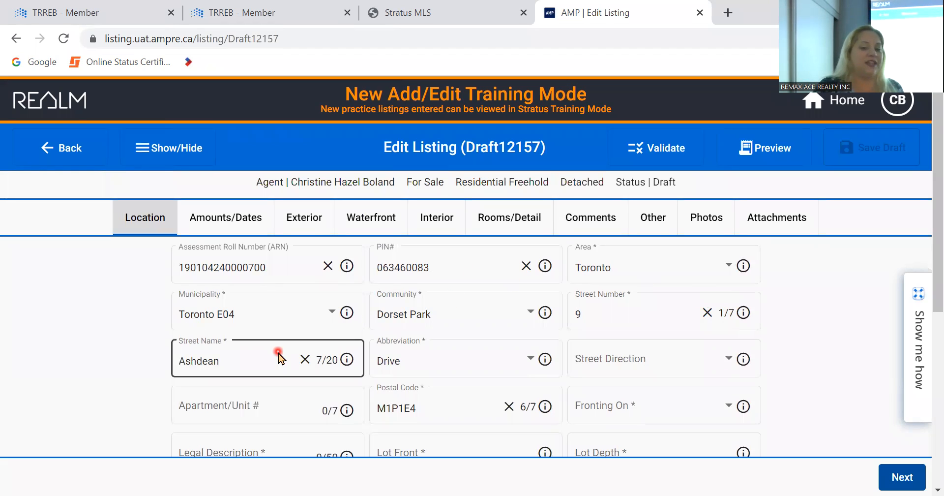
click(373, 308)
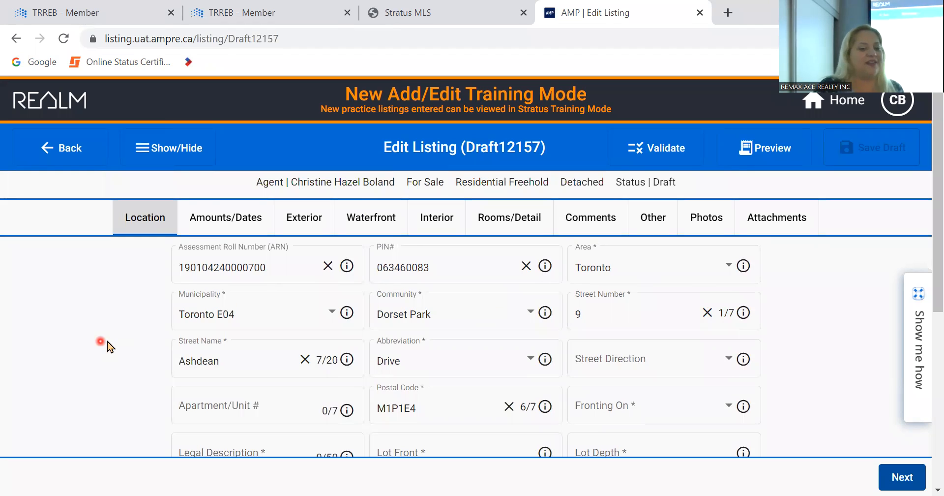
scroll(103, 342, down, 3)
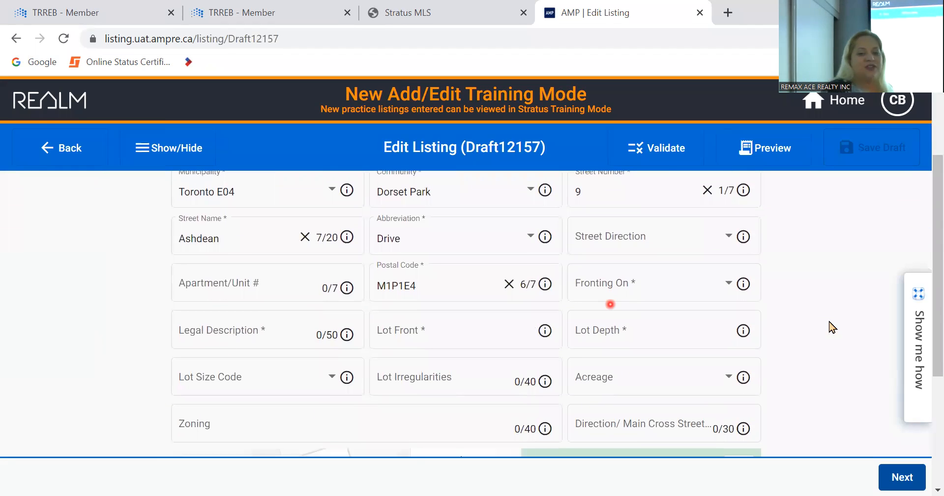
click(459, 284)
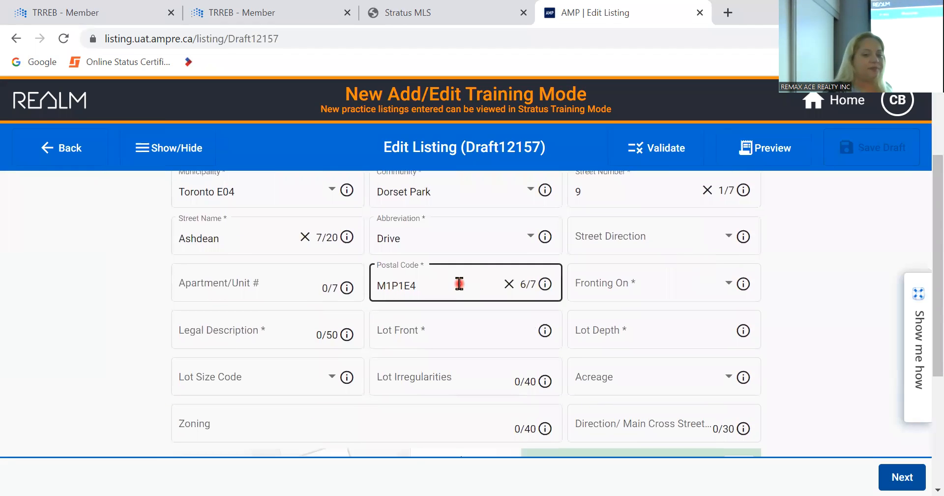
click(674, 290)
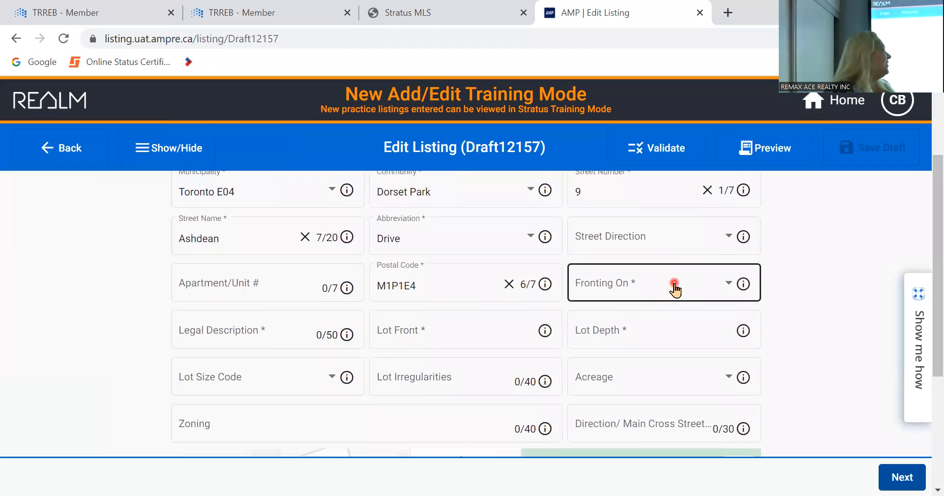
click(733, 11)
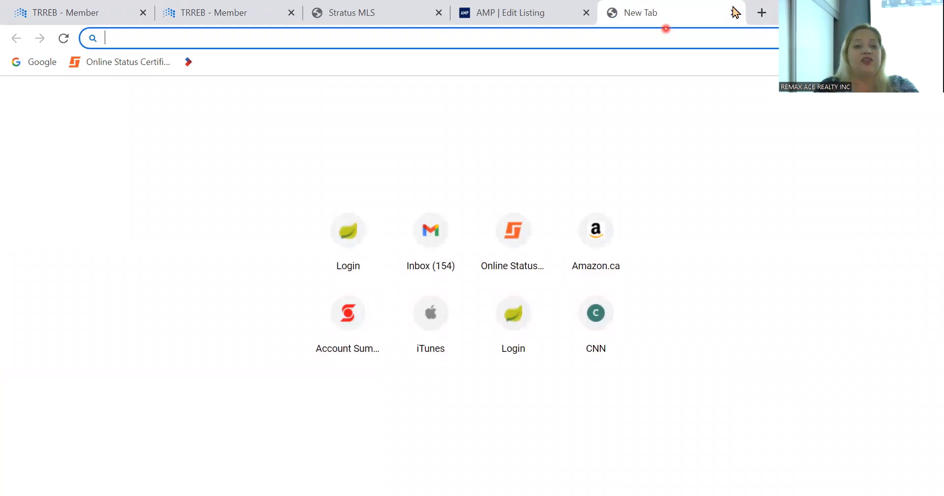
text(w)
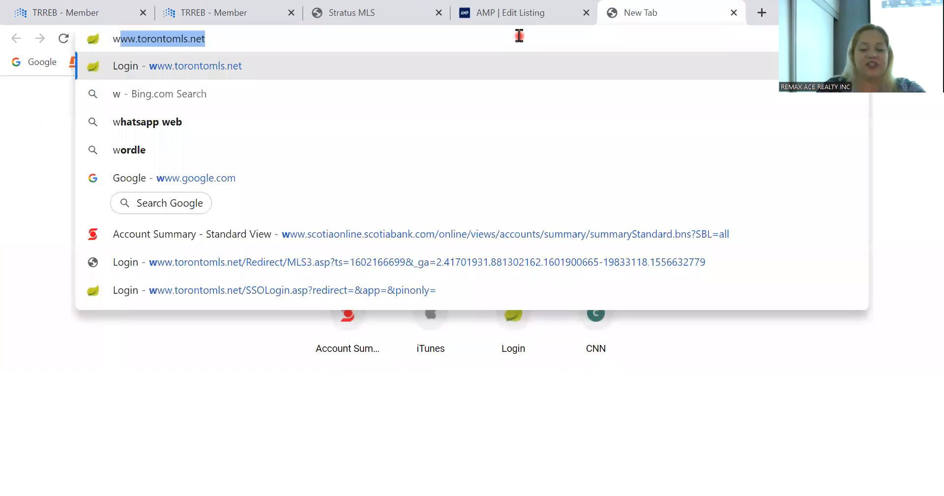
text(ww.g)
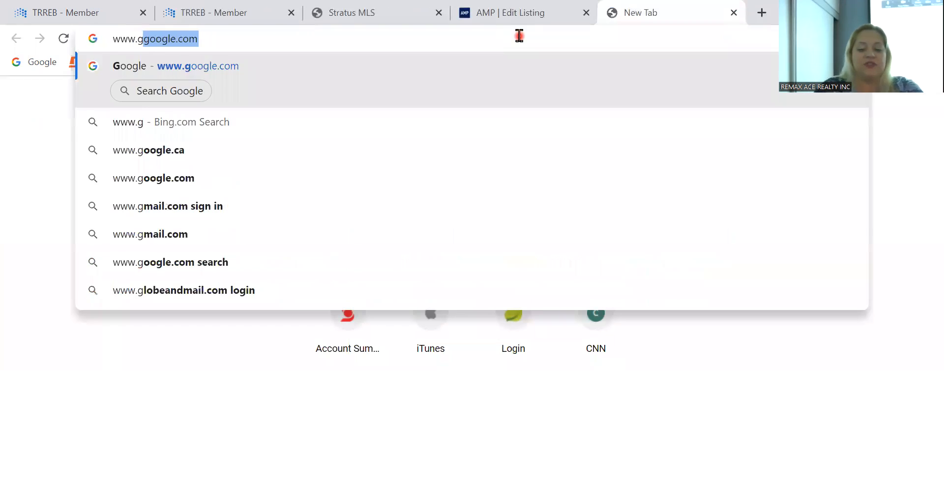
text(gogle.ca)
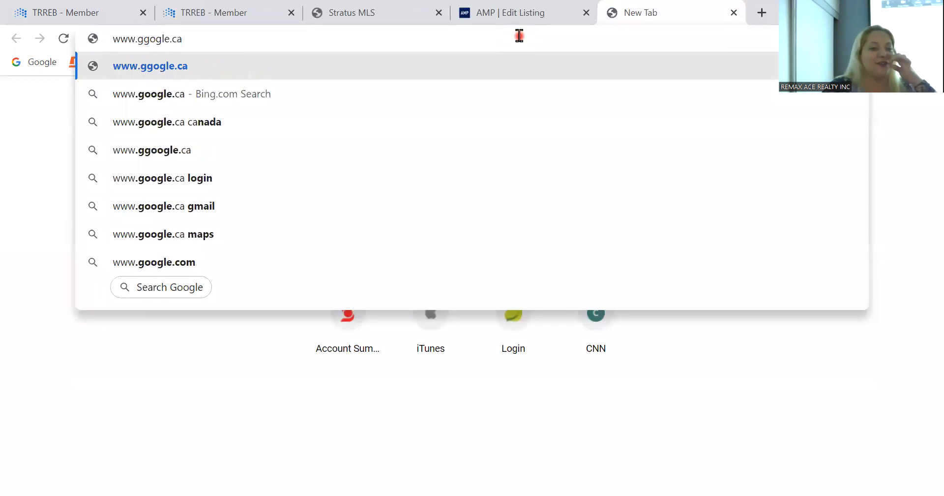
key(Return)
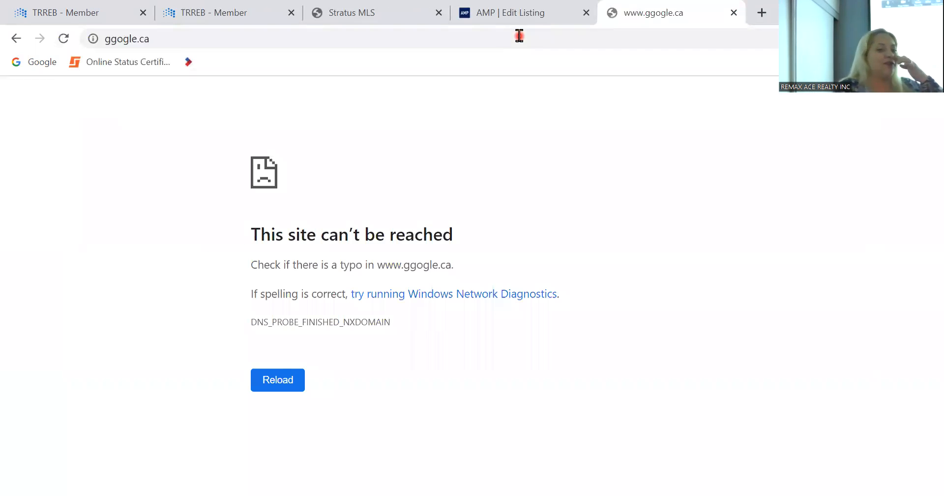
click(390, 40)
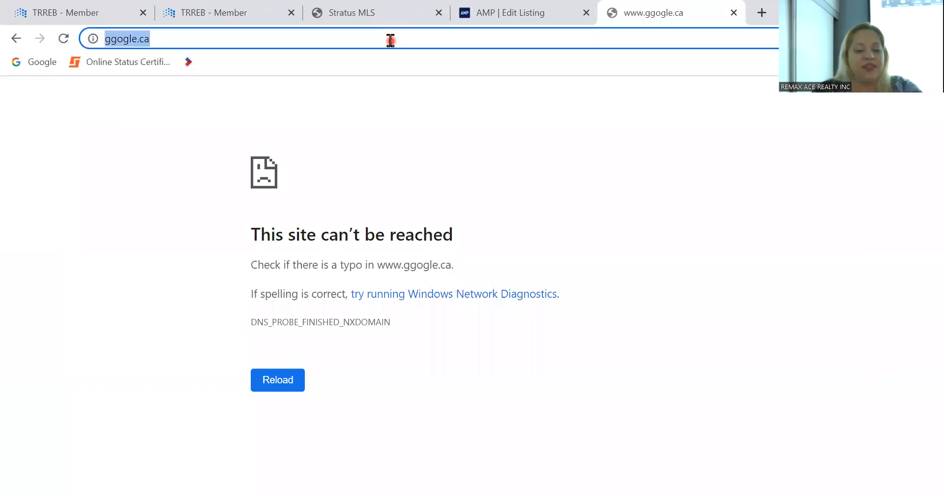
text(www.goog)
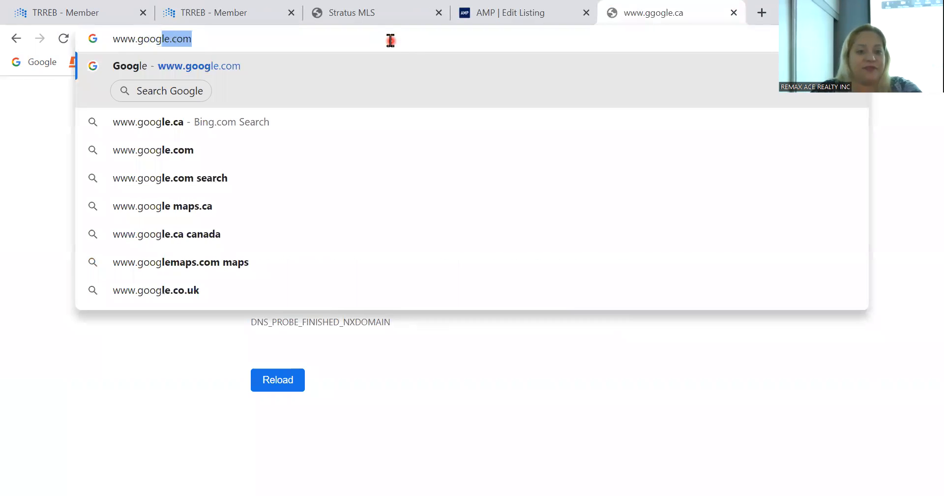
key(Return)
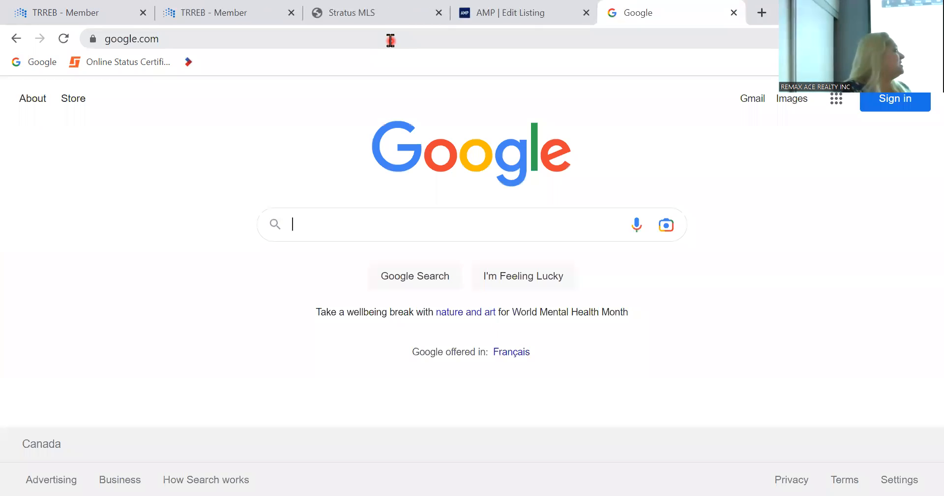
click(836, 98)
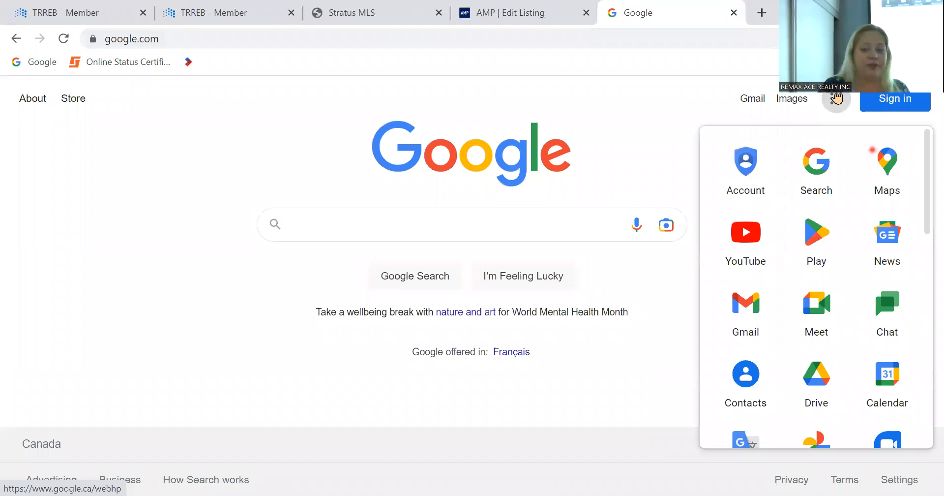
click(890, 181)
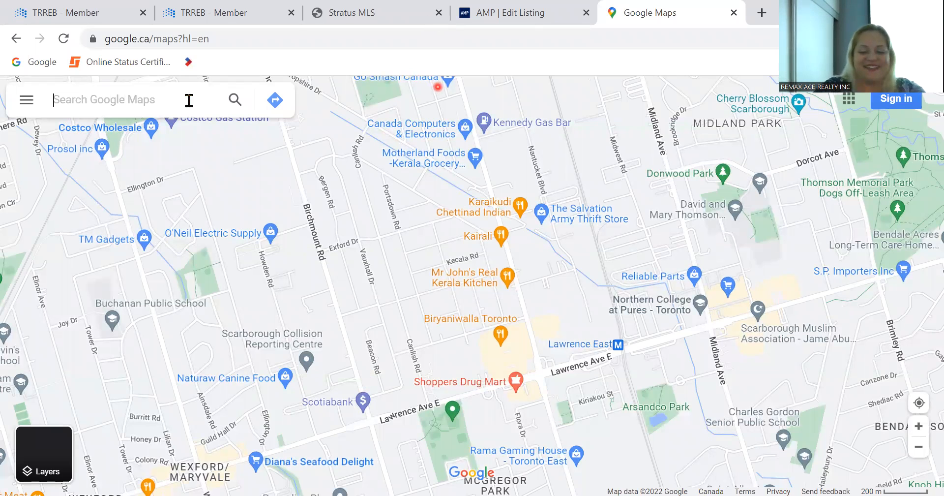
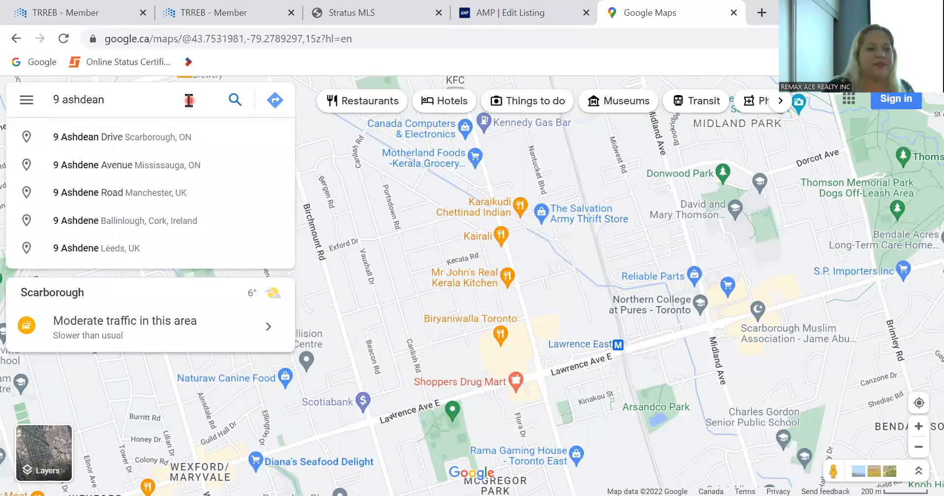
click(177, 139)
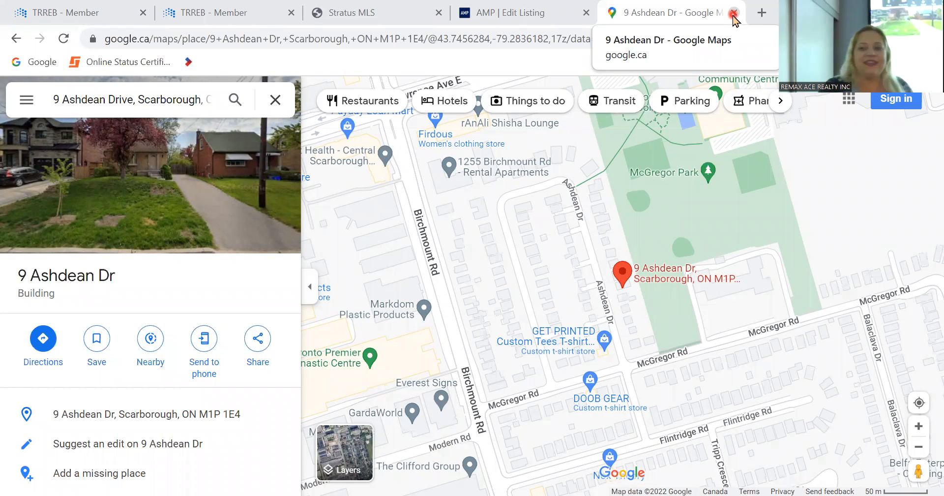
- Close the map, choose East for Fronting On, and place the cursor in Legal Description
click(734, 14)
click(711, 286)
click(685, 330)
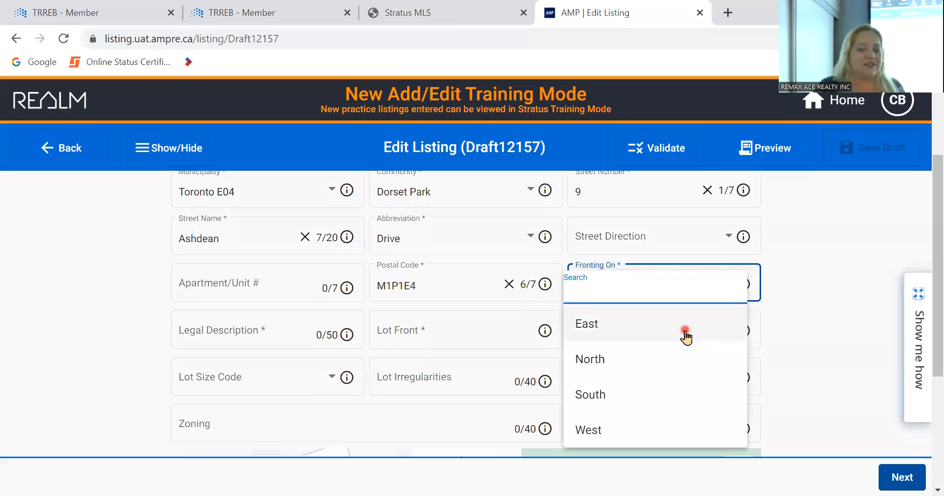
click(74, 344)
scroll(74, 343, down, 1)
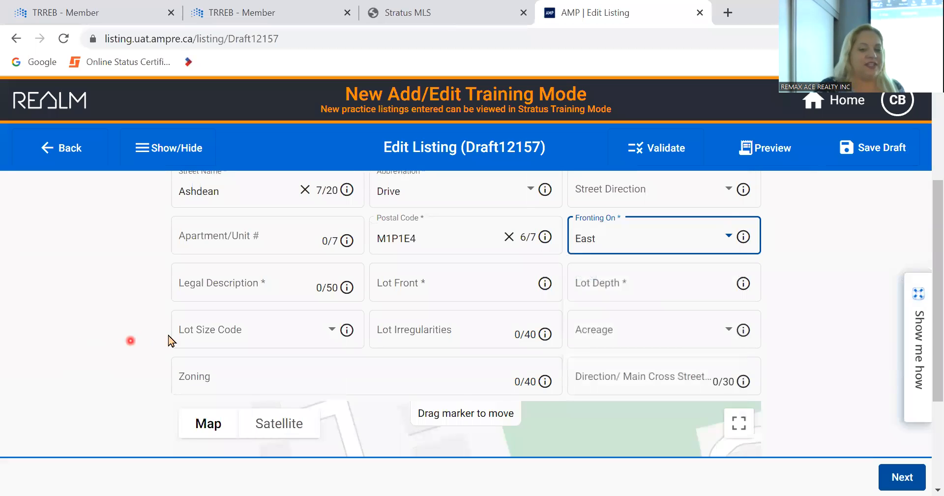
click(318, 285)
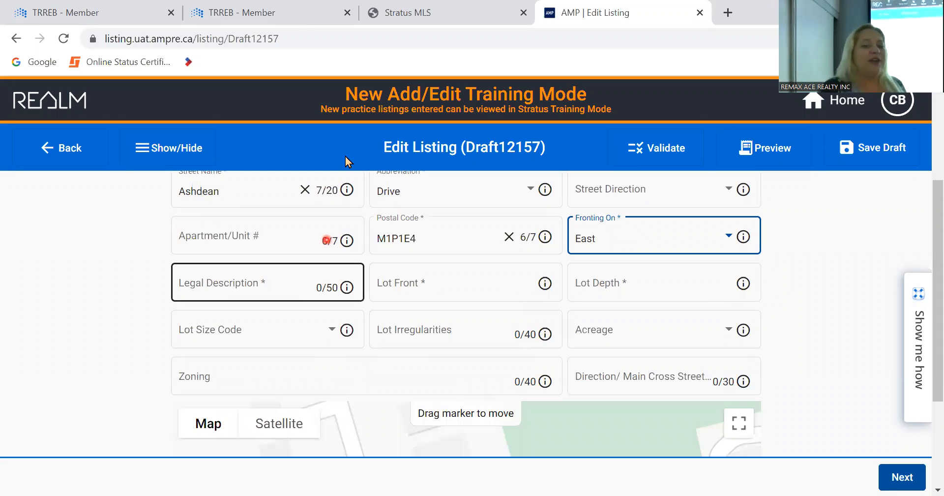
mouse_move(431, 14)
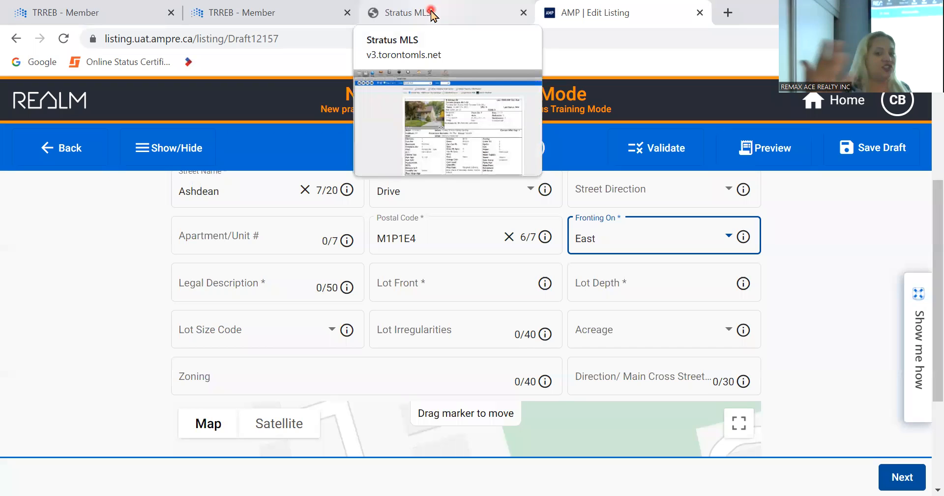
- From the Stratus MLS listing, try propertyline PDR, dismiss its no-match result, then open Public Records
click(431, 14)
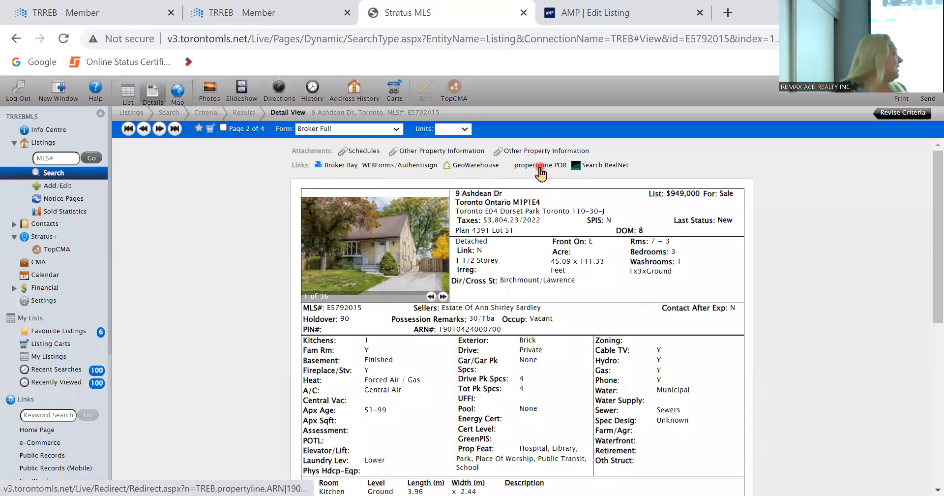
scroll(59, 275, down, 3)
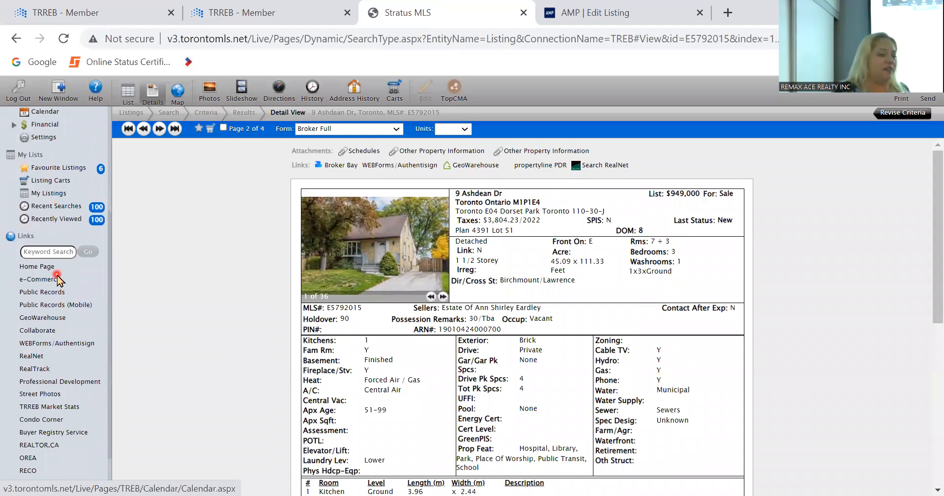
scroll(59, 279, down, 1)
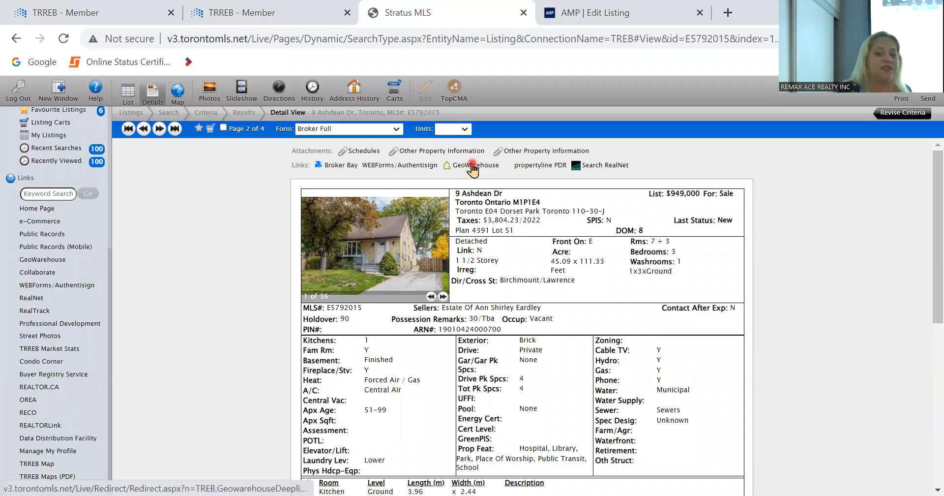
click(535, 165)
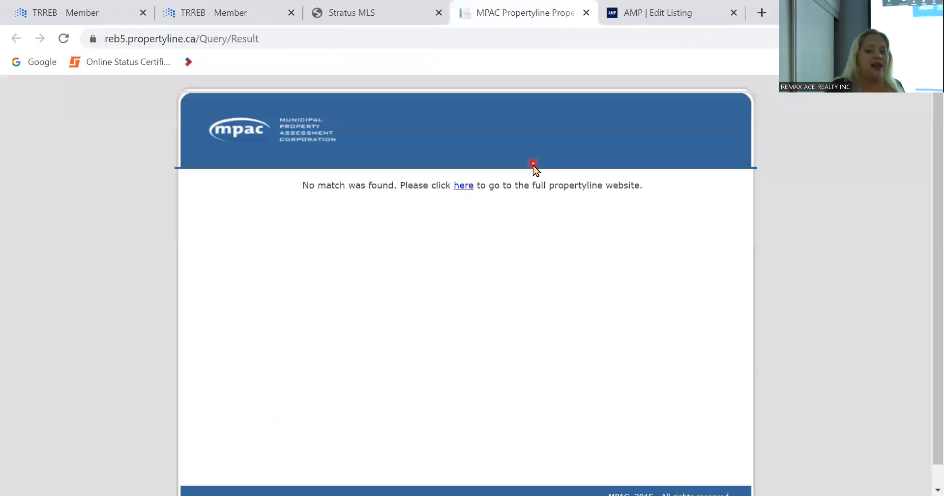
click(586, 12)
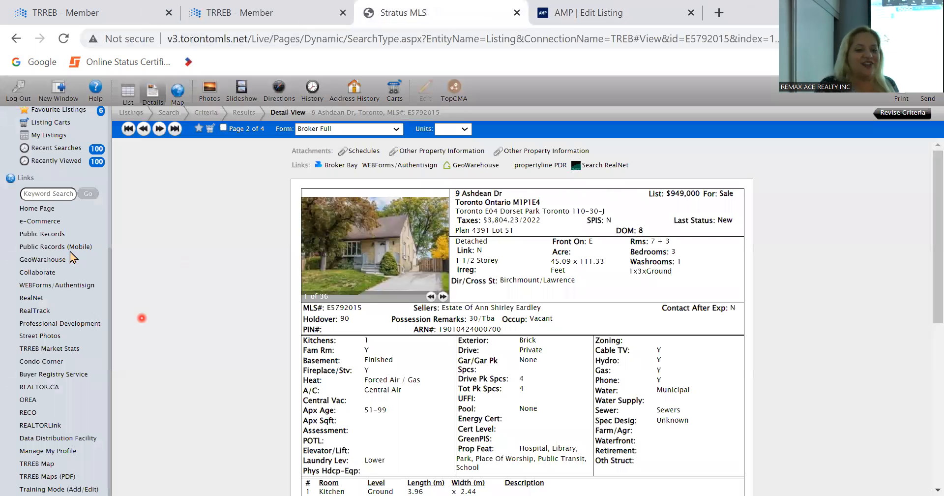
click(54, 234)
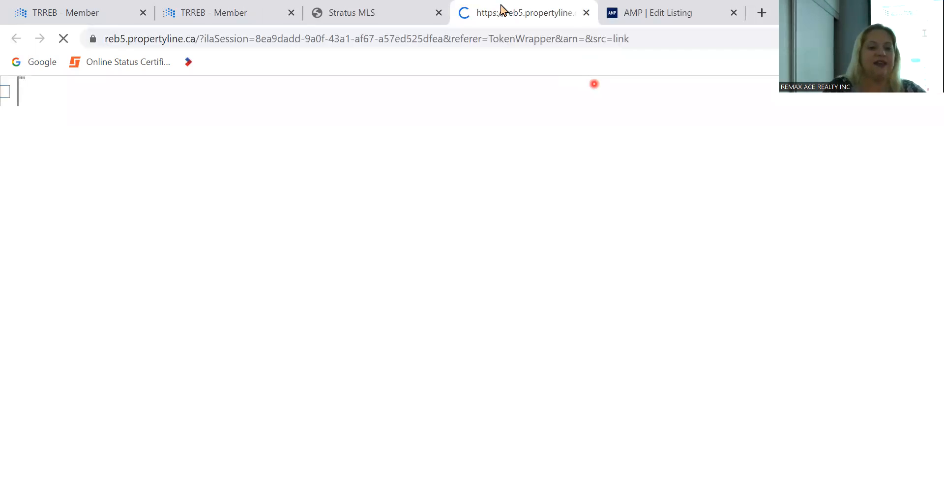
click(217, 242)
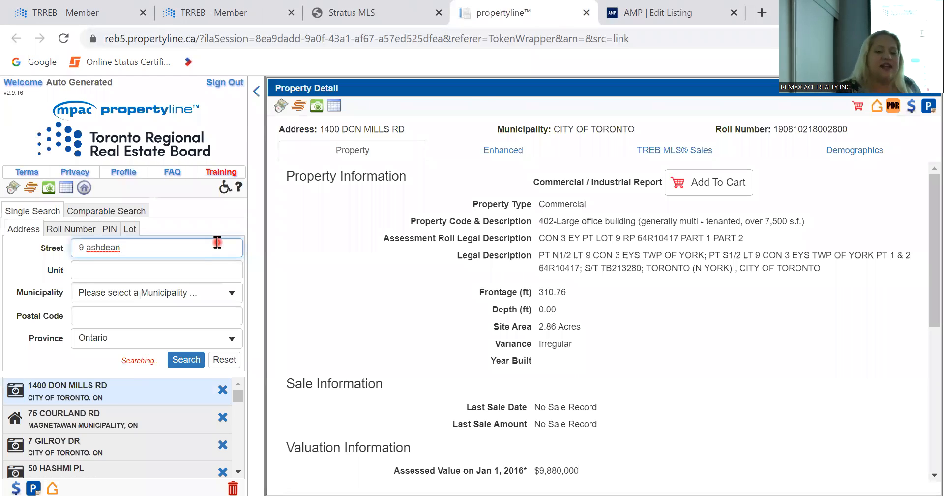
click(334, 118)
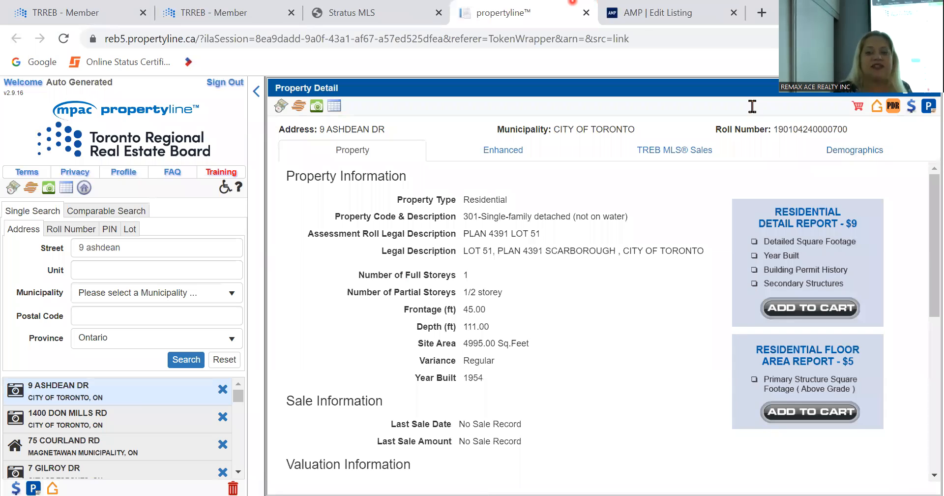
click(638, 17)
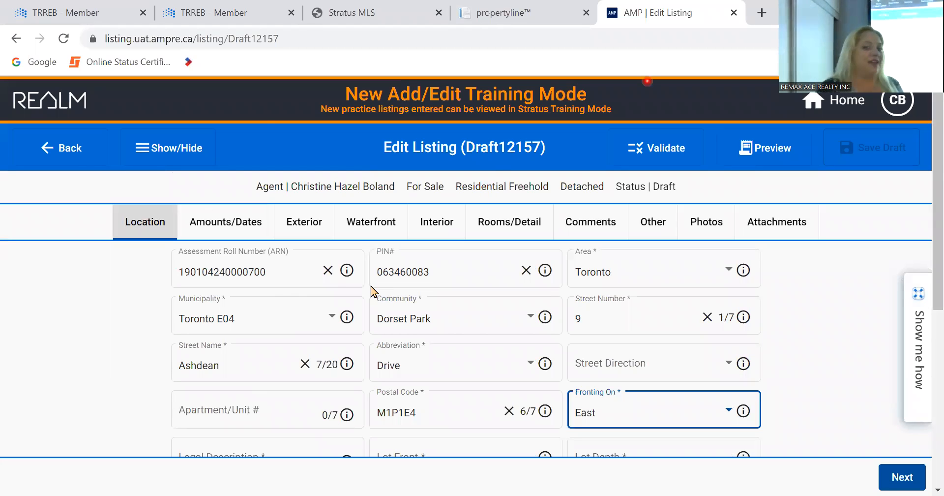
click(541, 7)
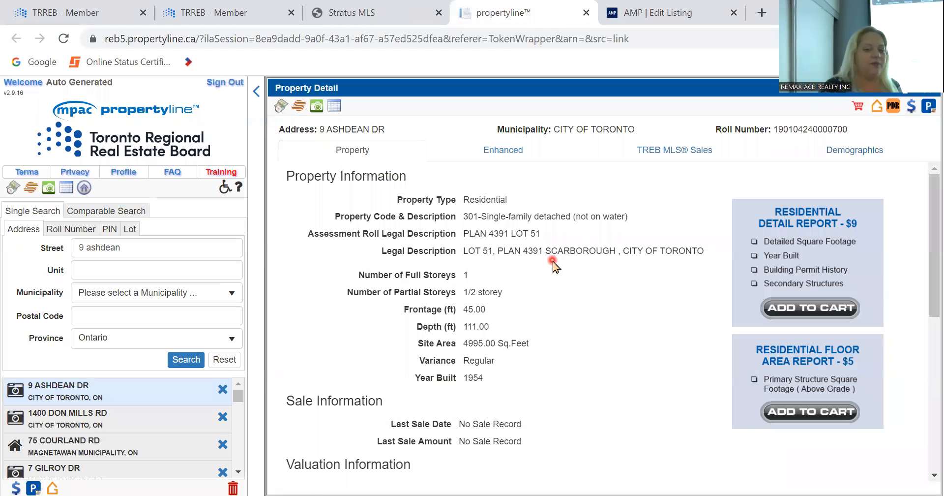
scroll(553, 261, down, 1)
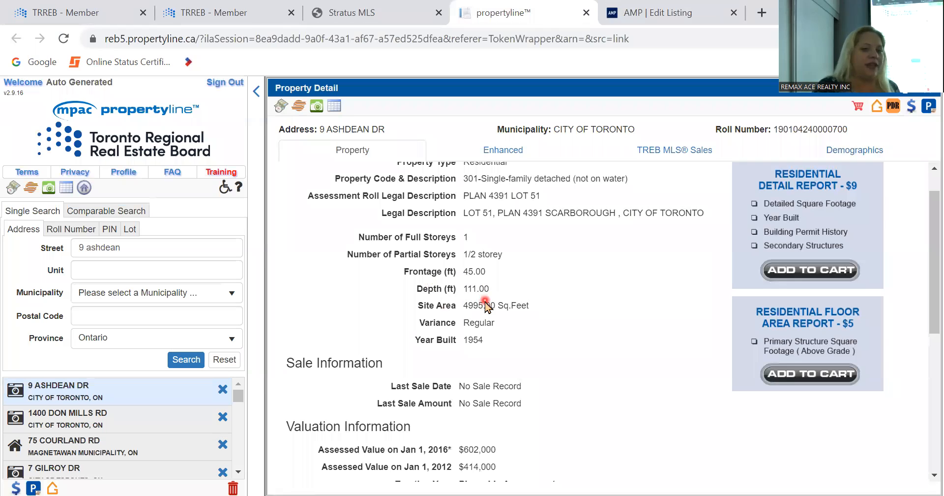
- Launch GeoWarehouse from Stratus MLS, closing the invalid-ARN tab and reopening it from the Links sidebar
click(349, 7)
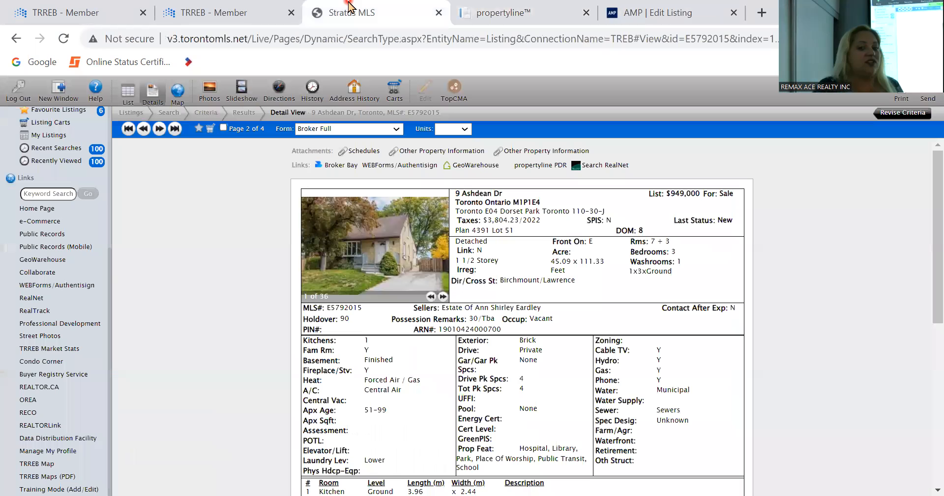
click(460, 169)
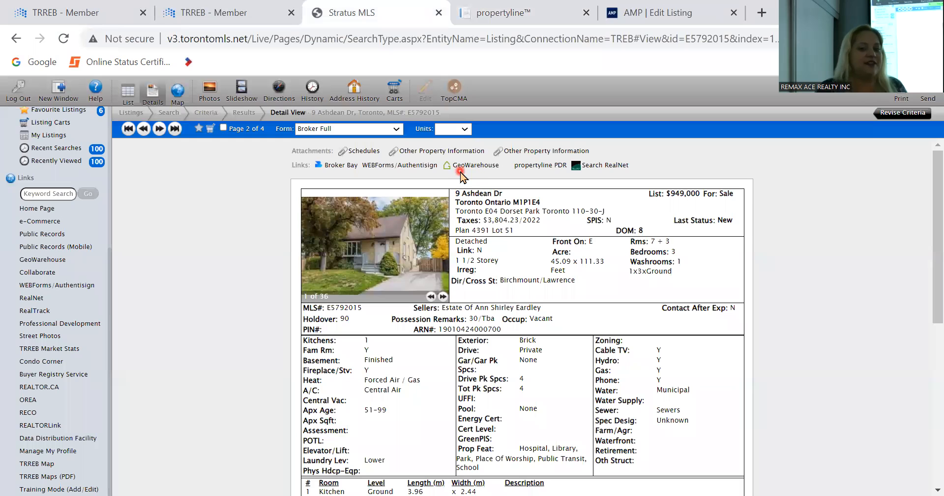
click(465, 166)
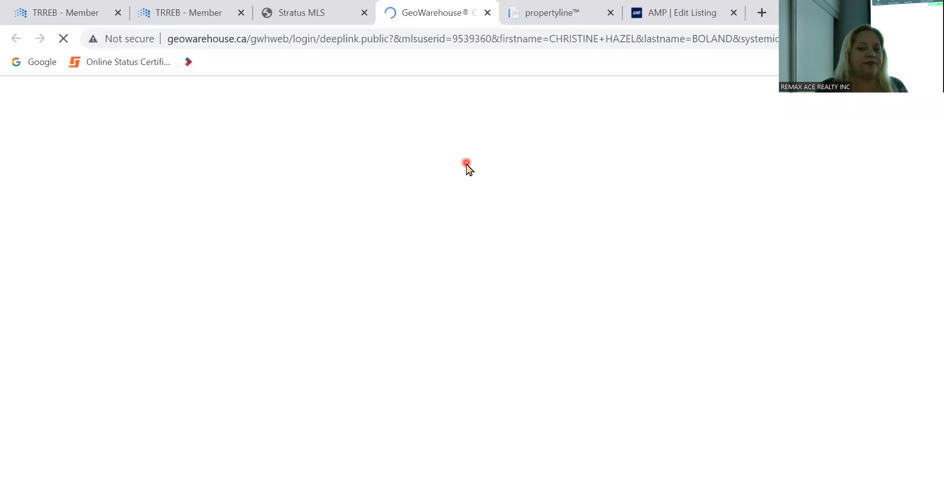
click(487, 13)
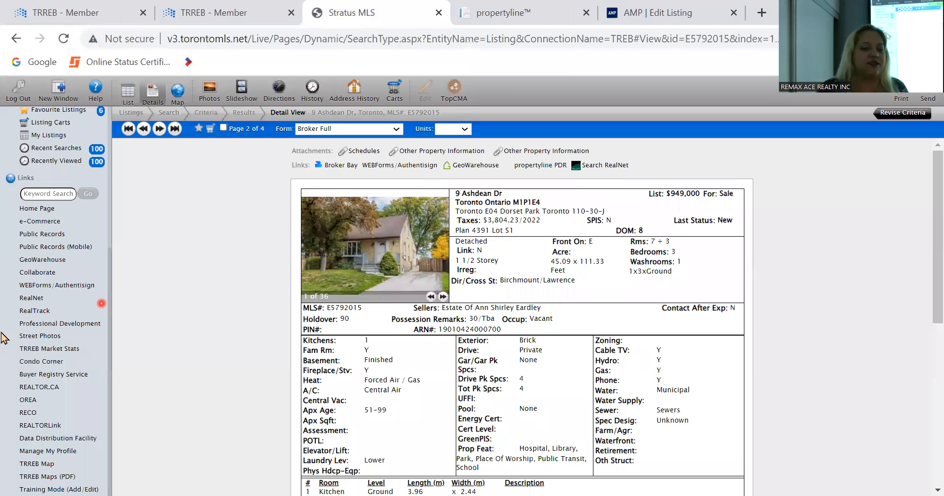
click(39, 260)
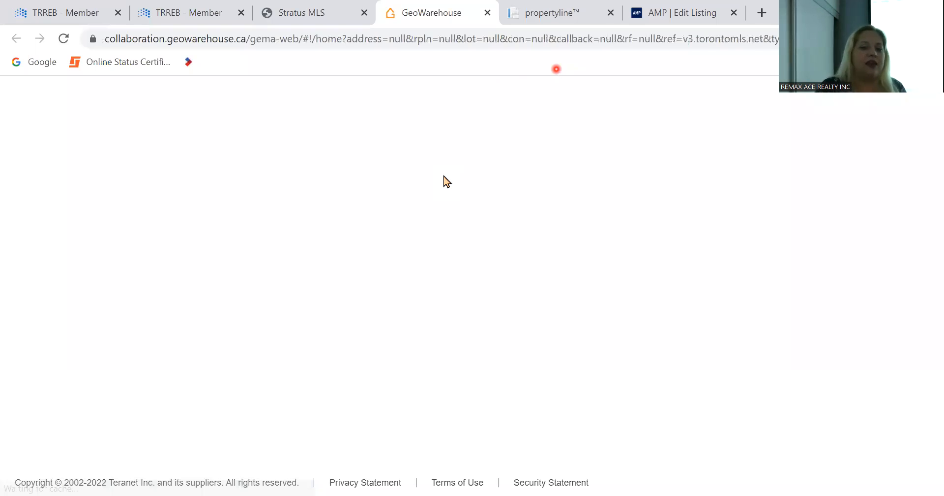
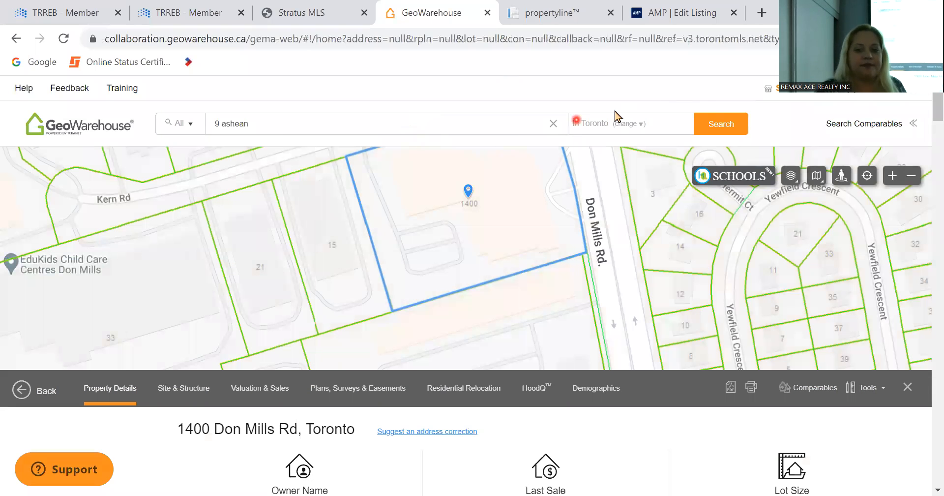
click(721, 127)
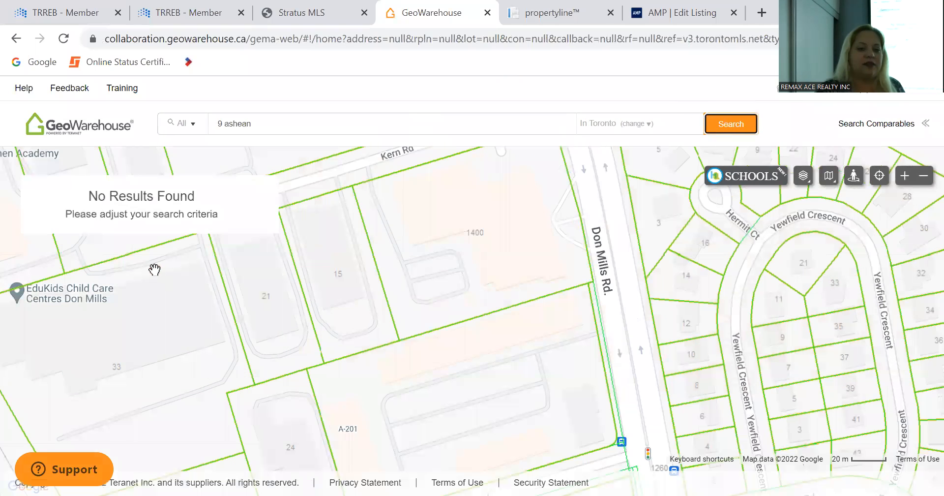
double_click(308, 115)
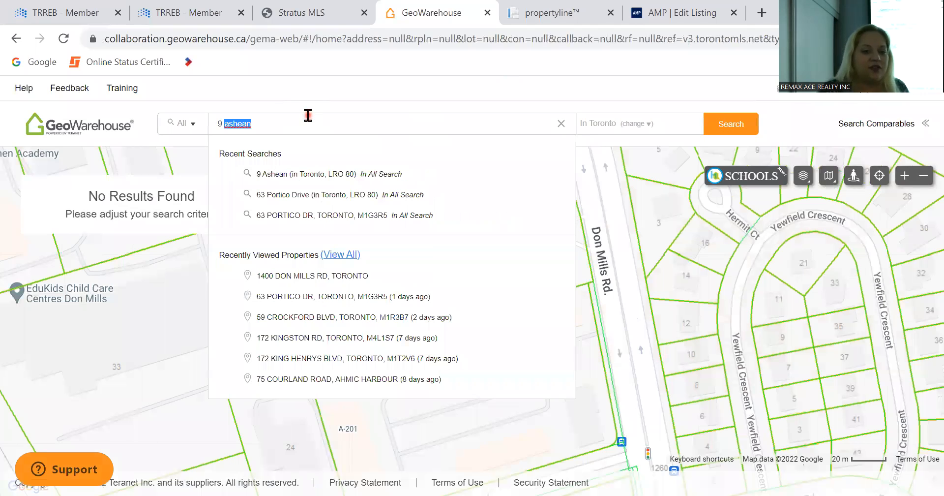
text(ashdean)
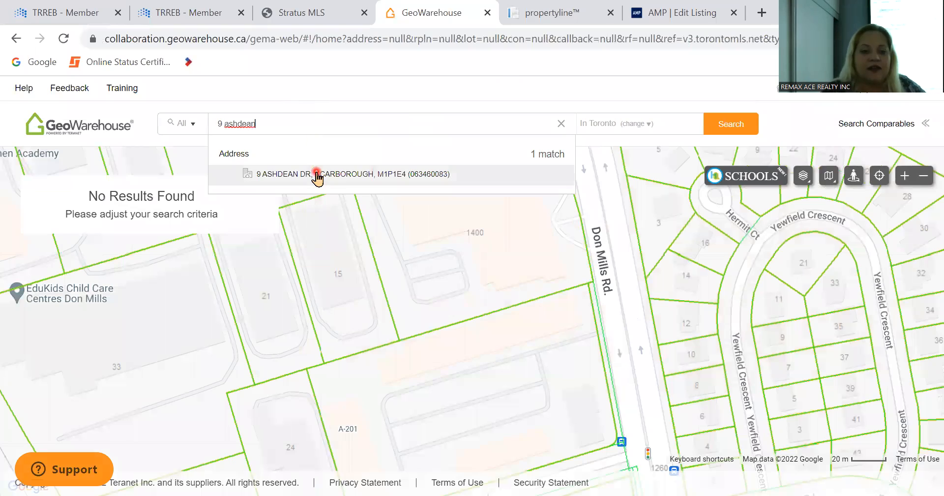
click(316, 174)
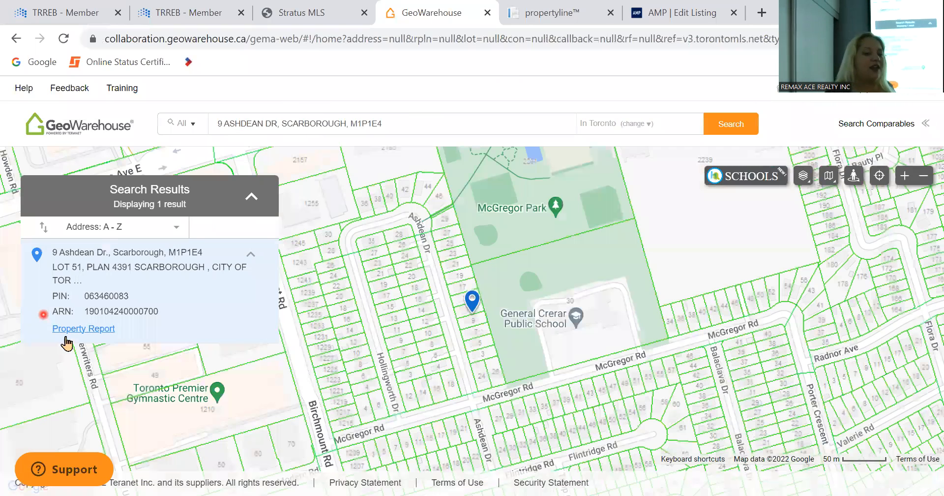
- In the Property Report, select the Lot 51, Plan 4391 legal description text
click(77, 330)
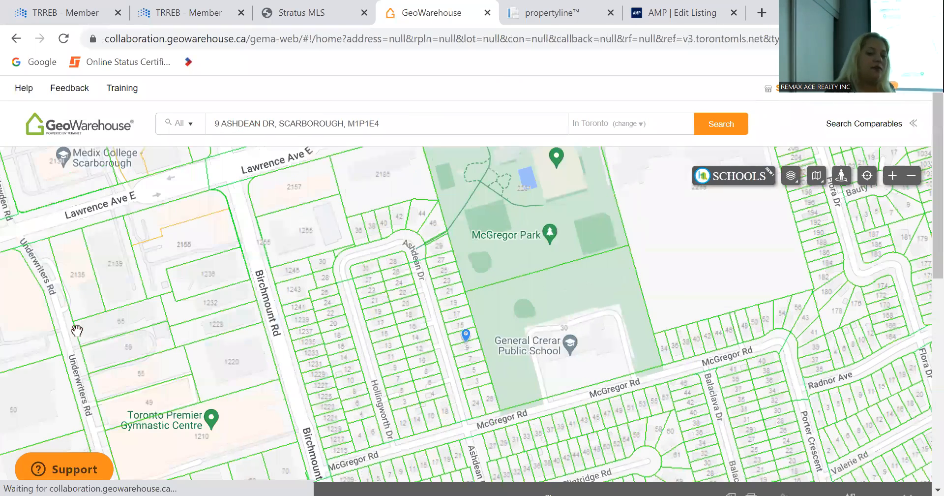
scroll(427, 461, down, 3)
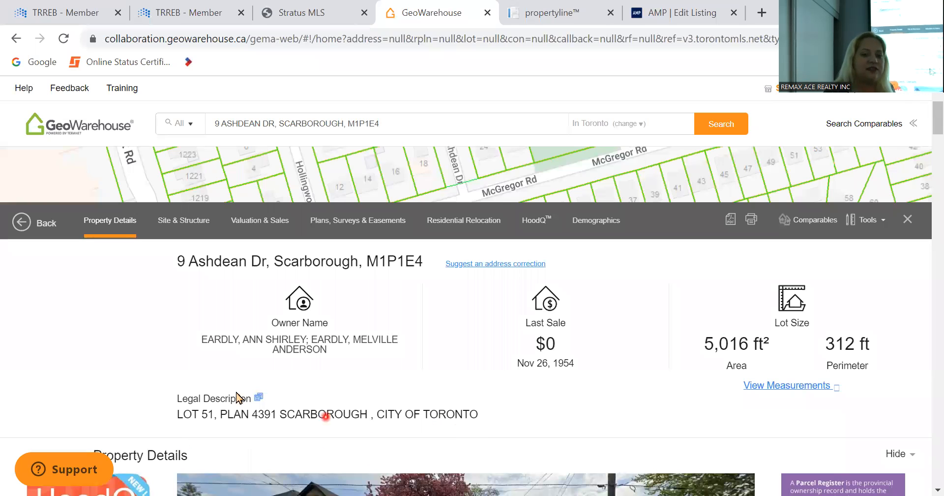
click(539, 12)
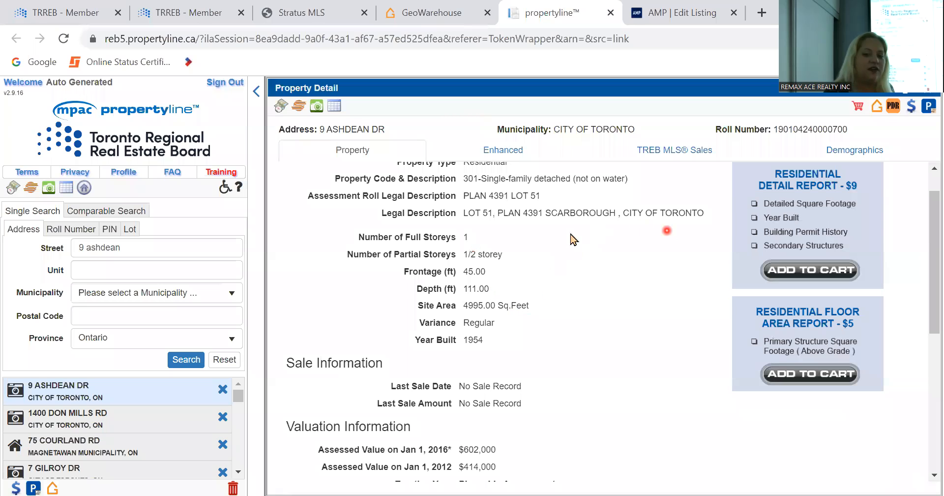
click(426, 10)
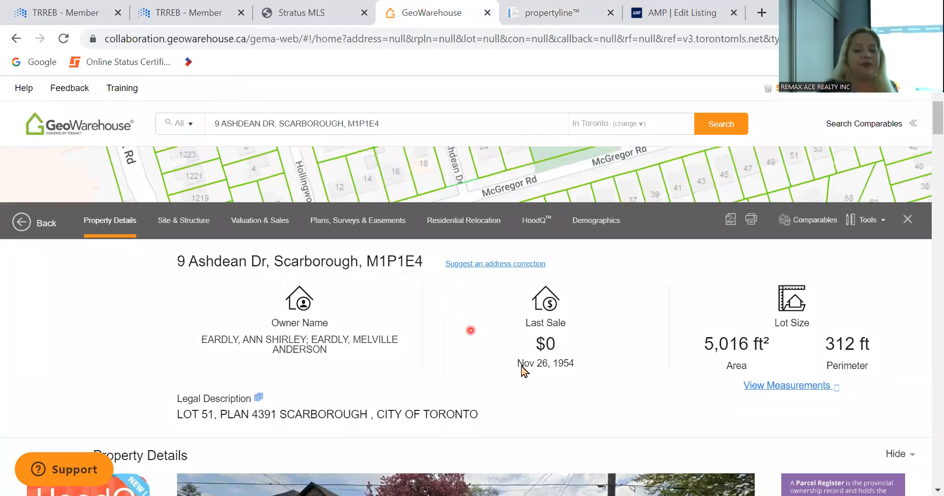
drag(492, 412, 179, 414)
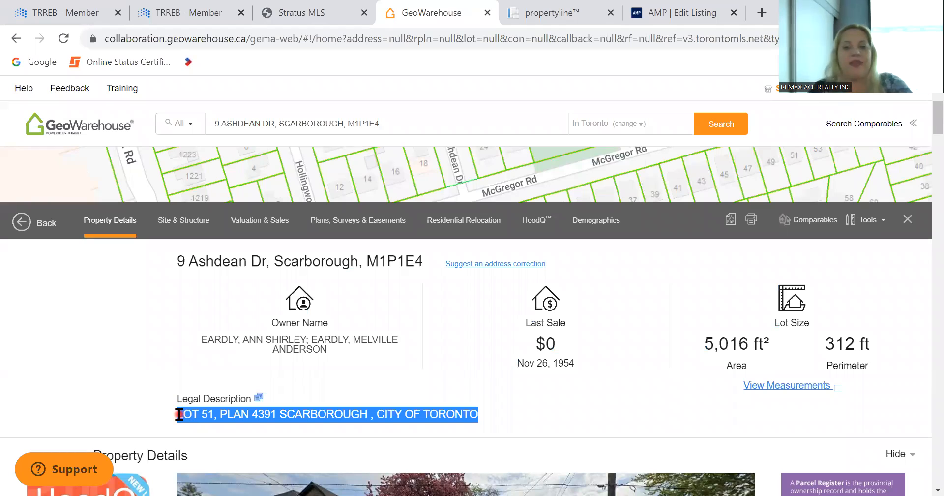
click(658, 13)
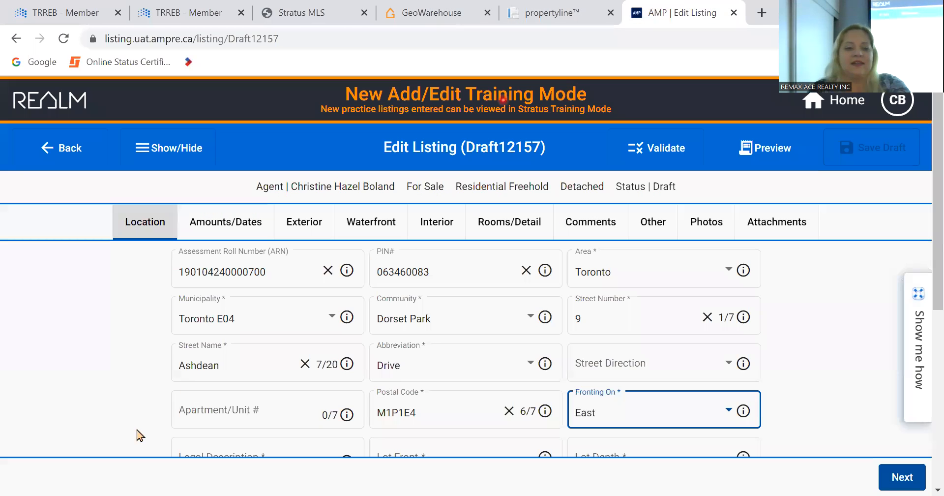
scroll(245, 379, down, 2)
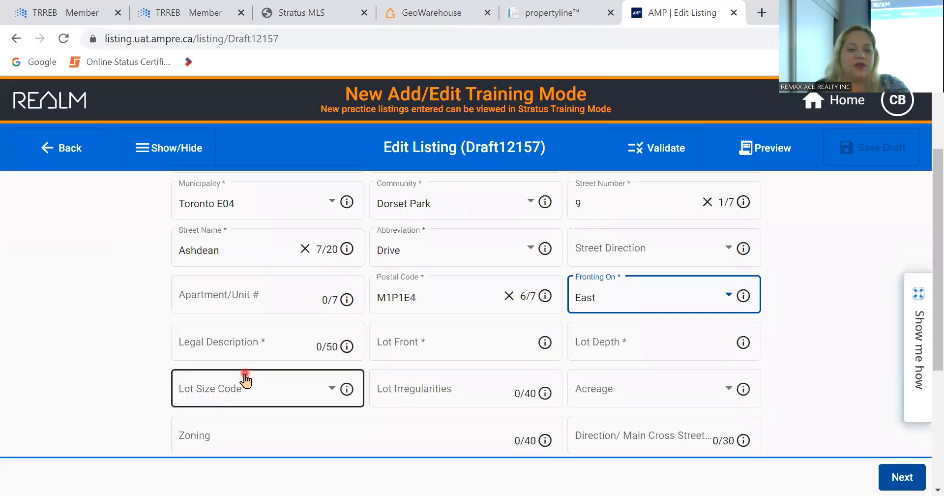
click(248, 348)
key(ctrl+v)
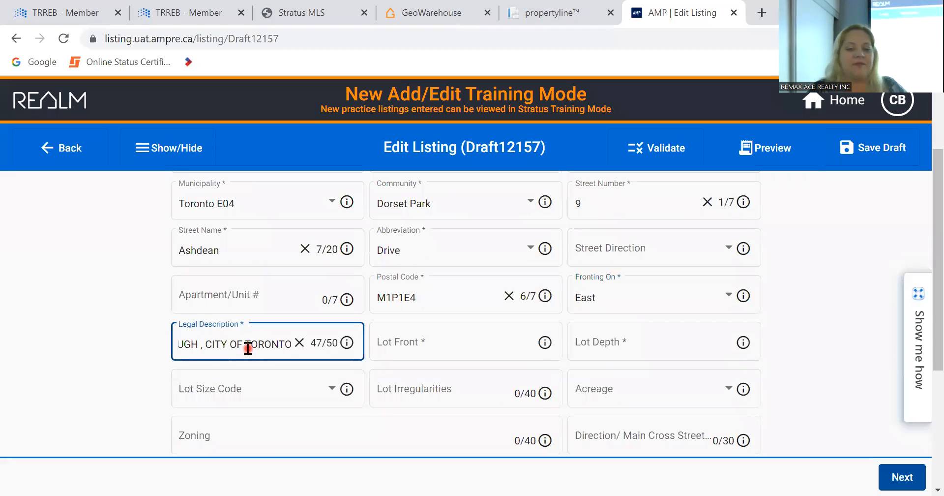
click(419, 343)
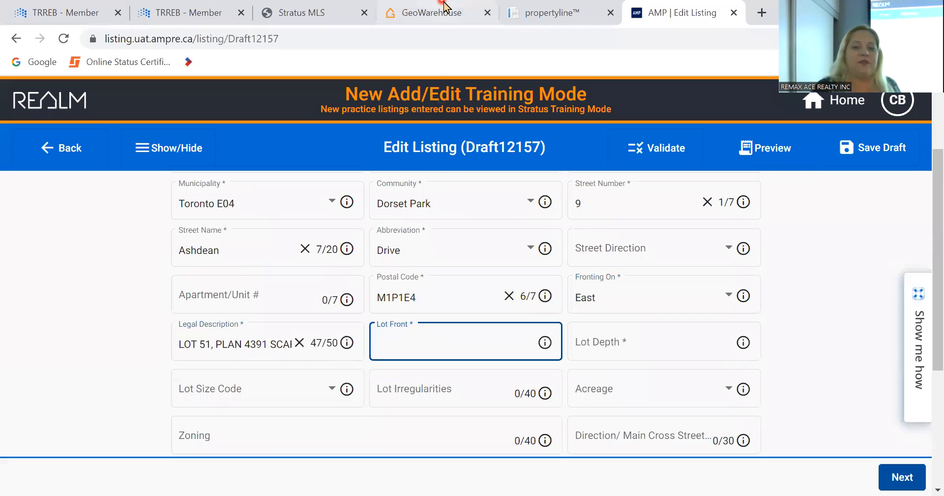
click(520, 10)
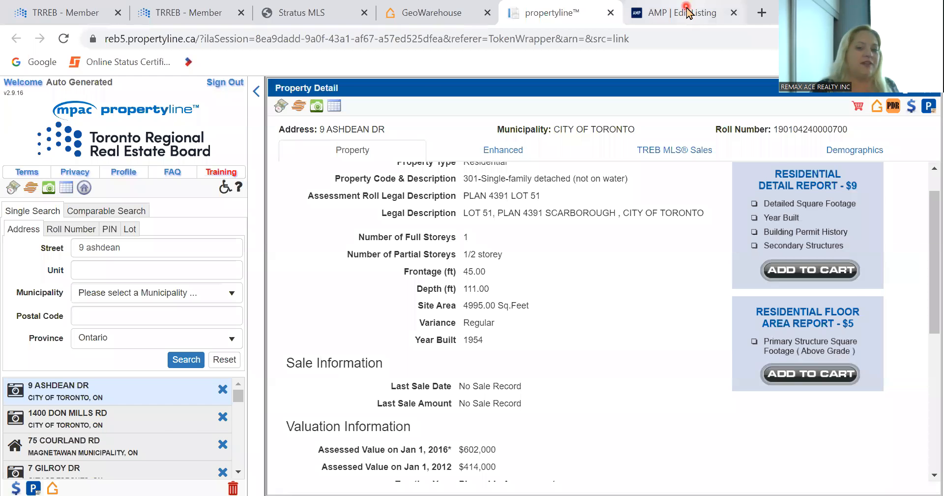
click(688, 12)
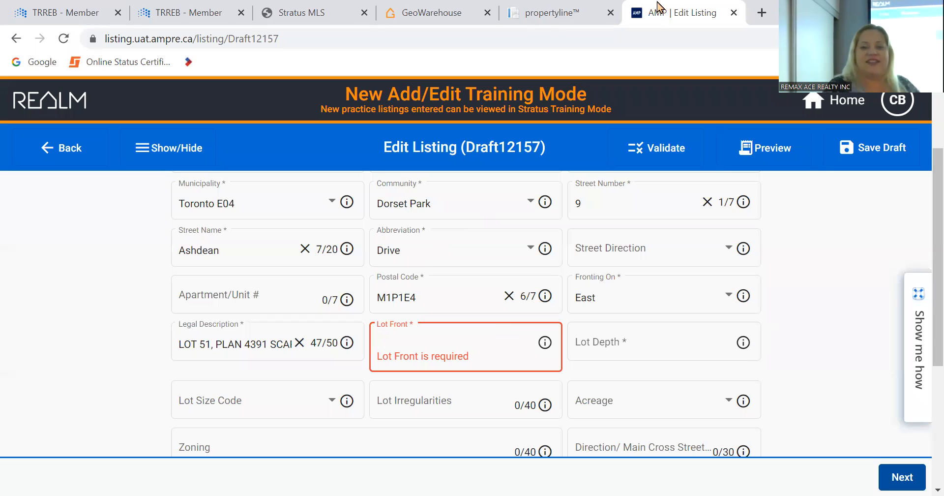
- Enter Lot Front 45 and Lot Depth 111, and set Lot Size Code to Feet
text(45)
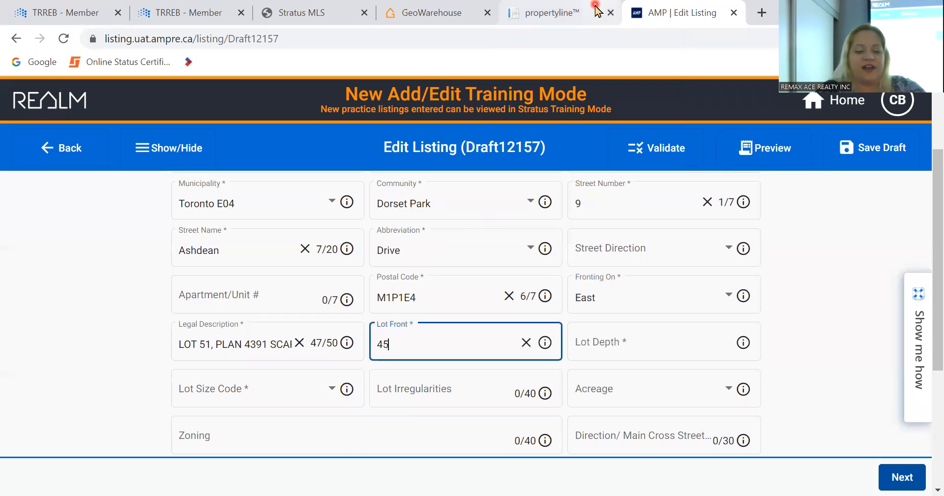
key(Tab)
text(111)
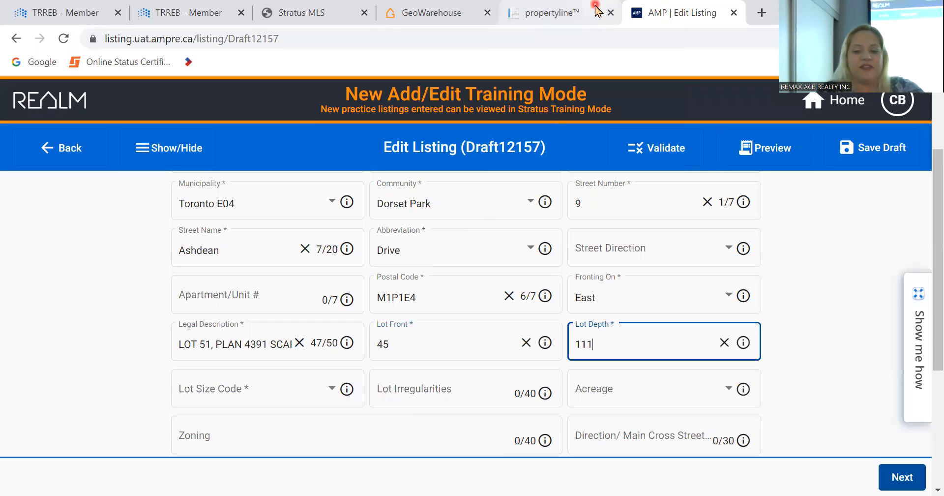
key(Tab)
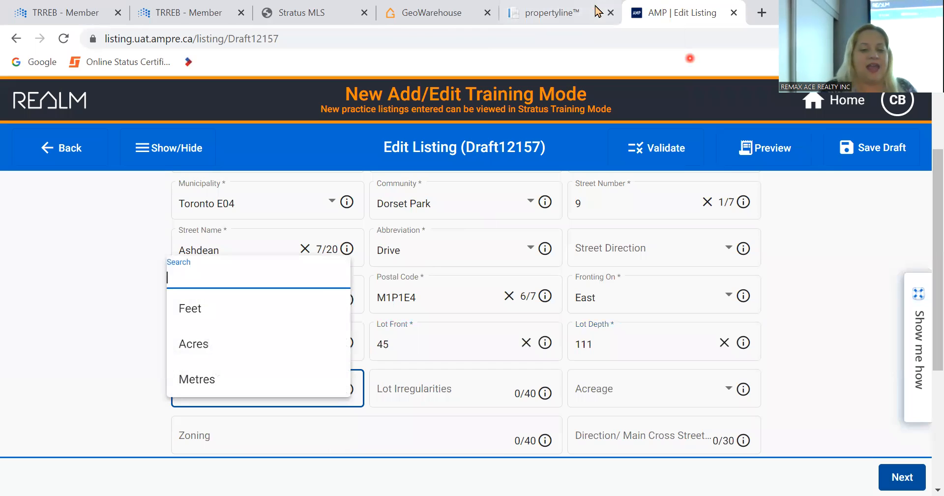
click(225, 315)
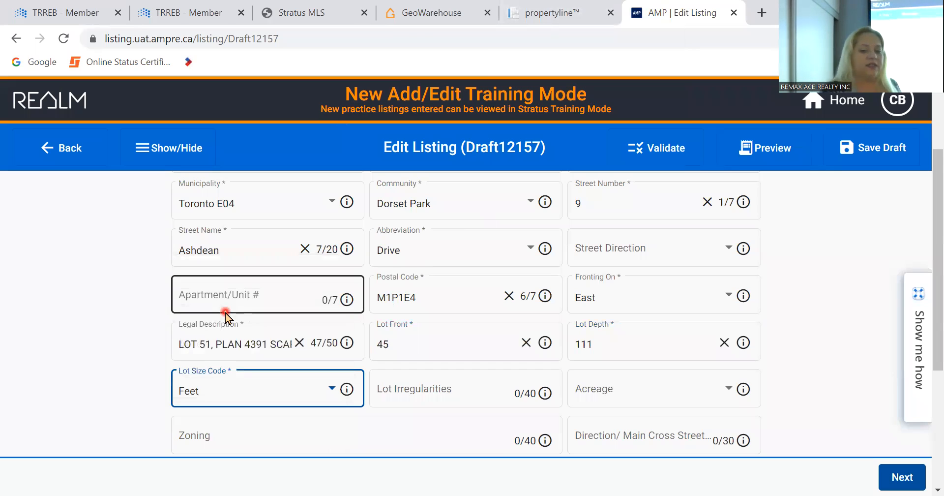
- Review Acreage, Lot Irregularities and Zoning, leaving them all blank
scroll(149, 374, down, 2)
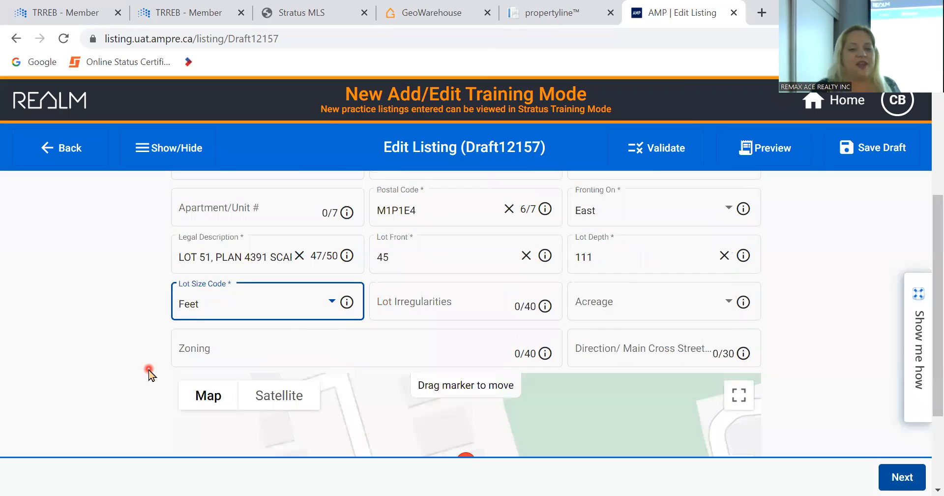
click(580, 297)
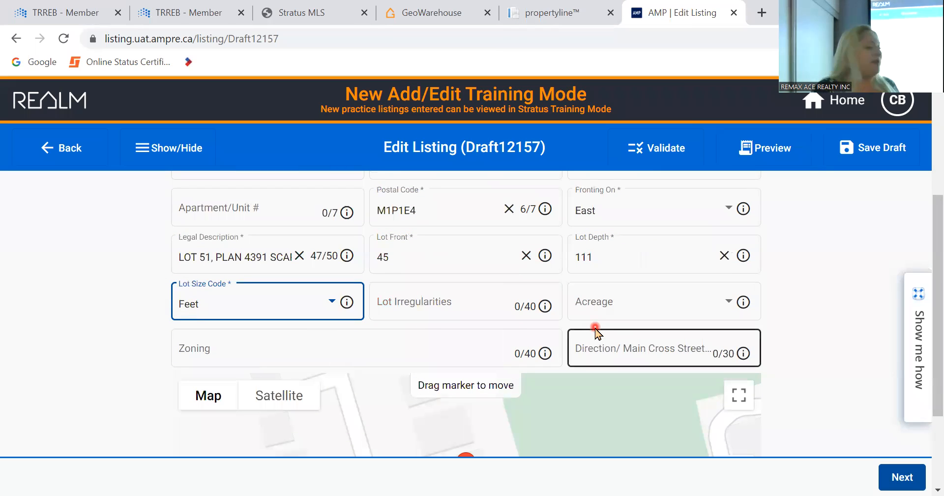
click(509, 308)
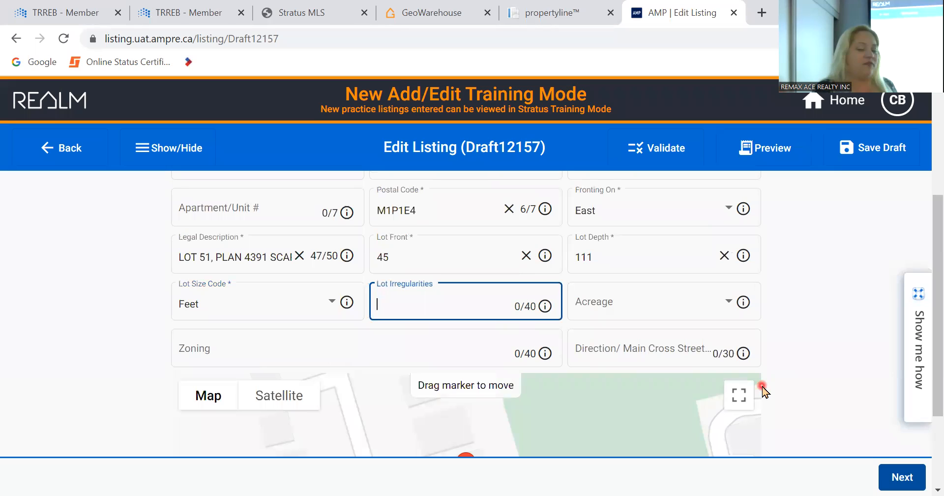
click(668, 304)
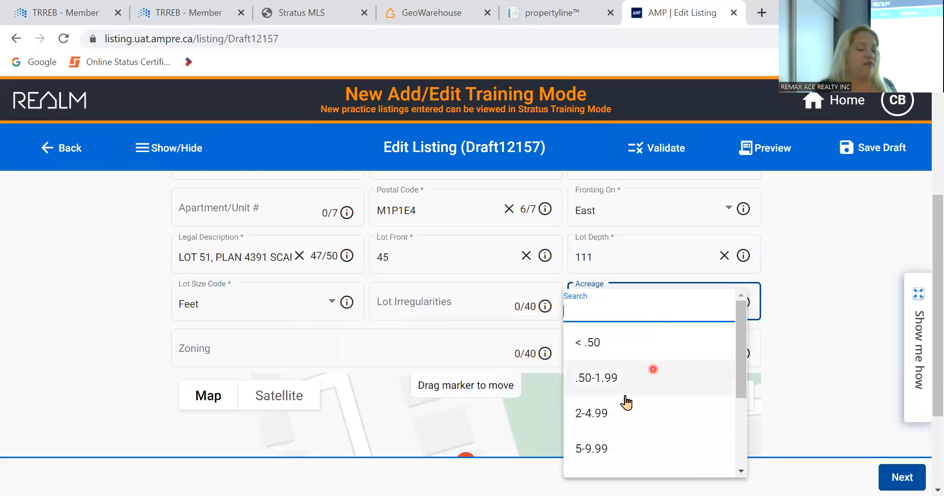
click(51, 354)
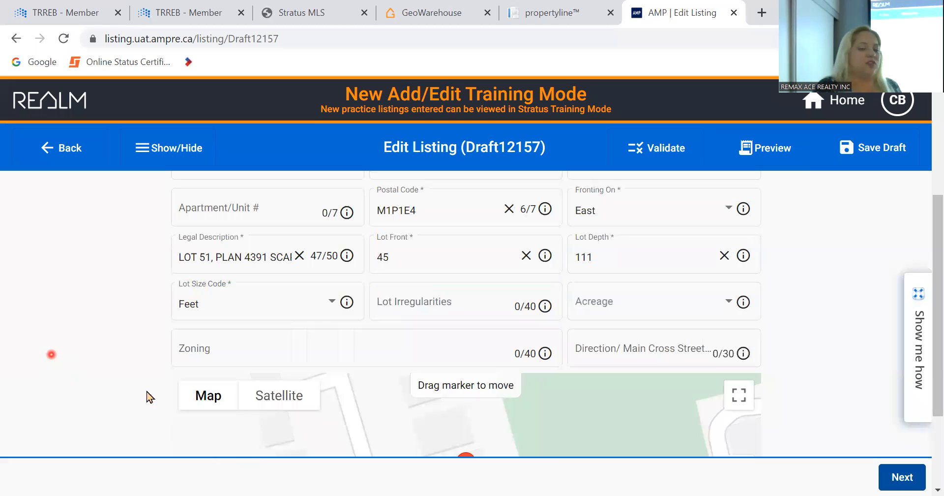
click(226, 351)
click(74, 373)
scroll(73, 374, down, 3)
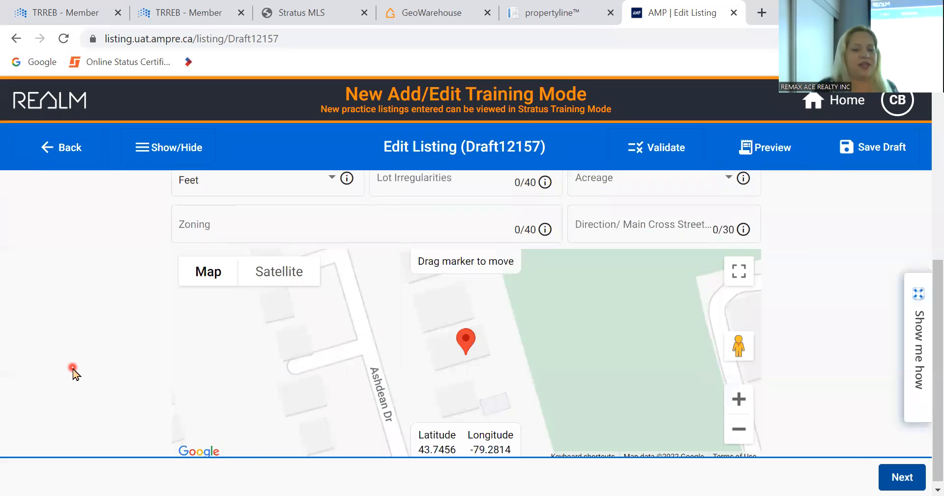
scroll(74, 374, up, 6)
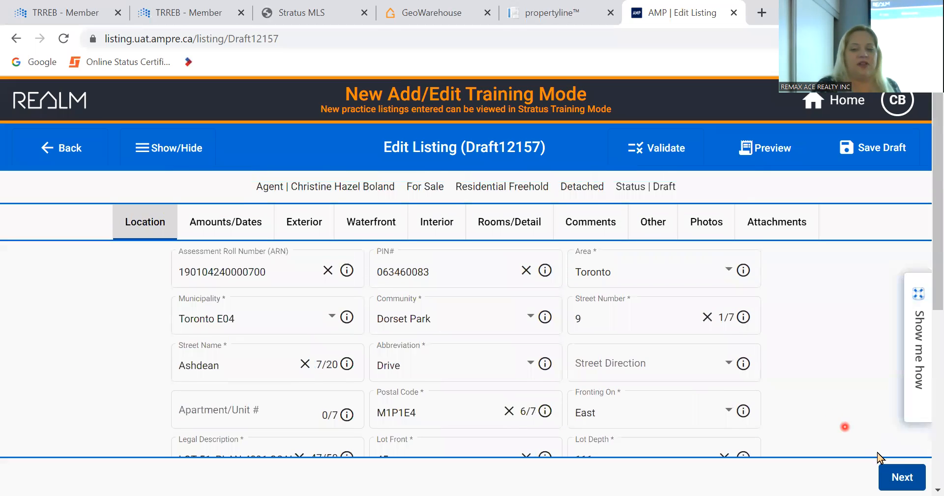
- Revisit the Location section's Street Name and Acreage fields, clearing the Lot Depth value
click(900, 477)
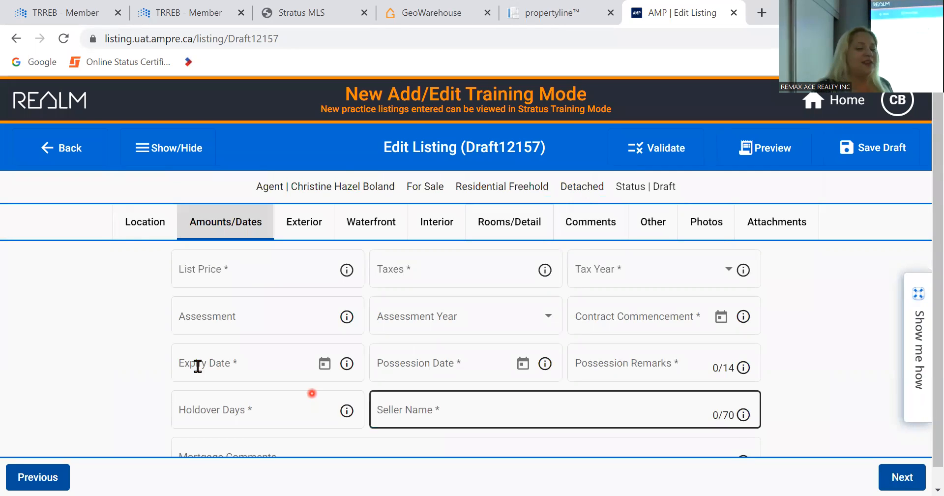
click(138, 234)
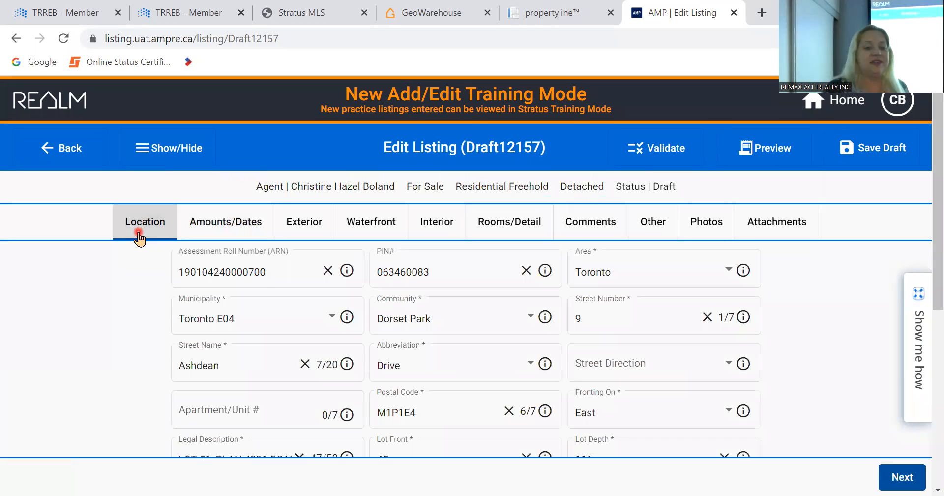
click(460, 364)
click(295, 362)
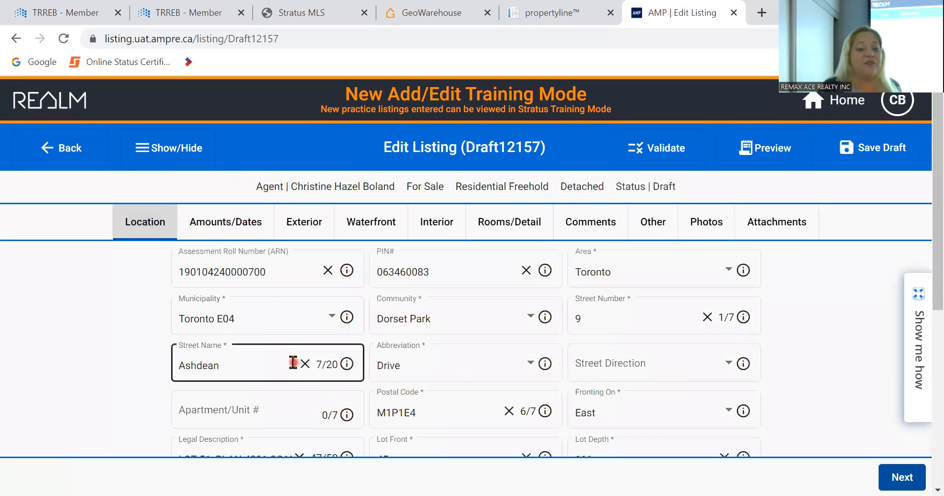
click(462, 362)
click(649, 374)
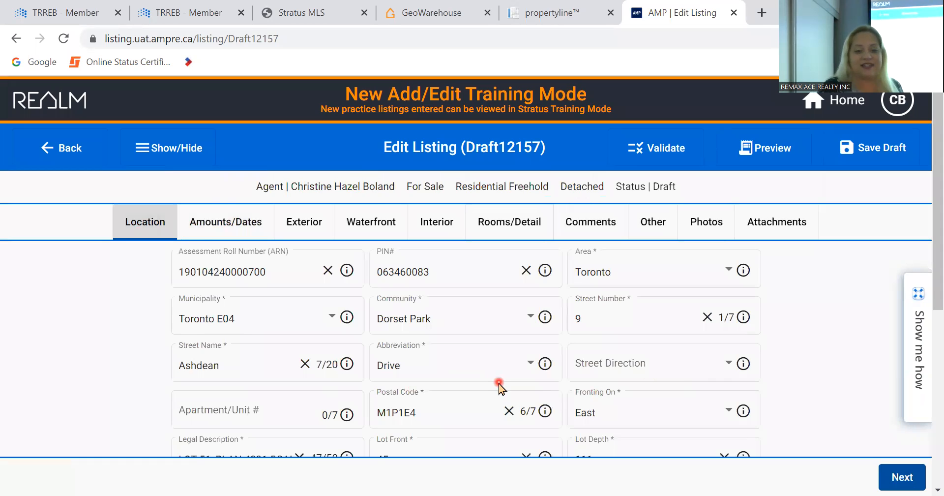
scroll(498, 383, down, 3)
click(683, 360)
click(639, 323)
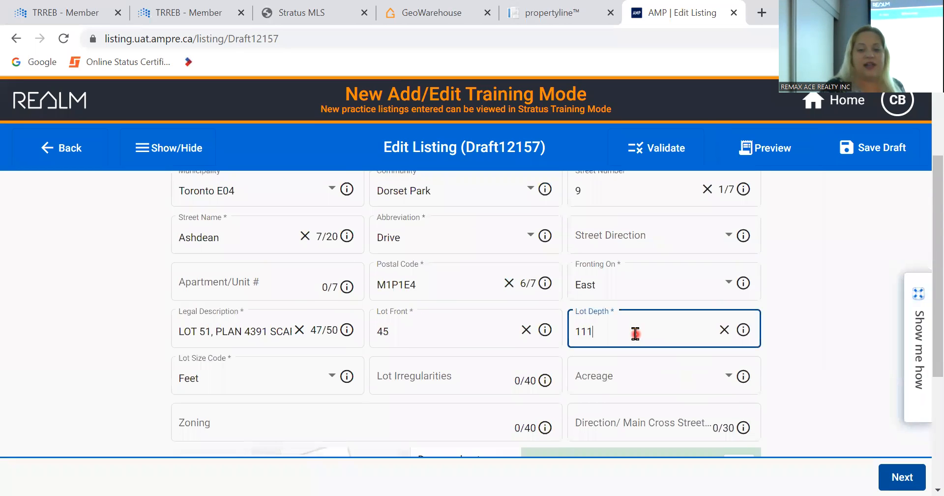
key(BackSpace)
key(BackSpace)
key(BackSpace)
key(Tab)
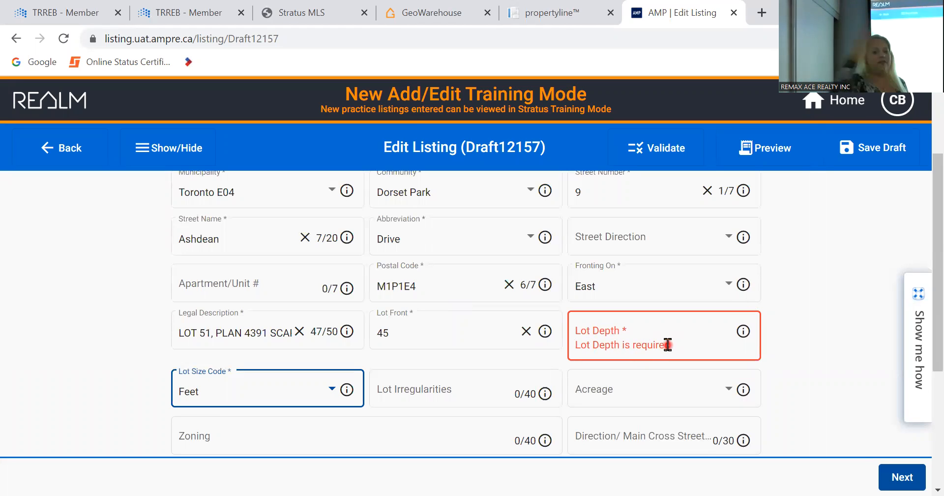
click(890, 478)
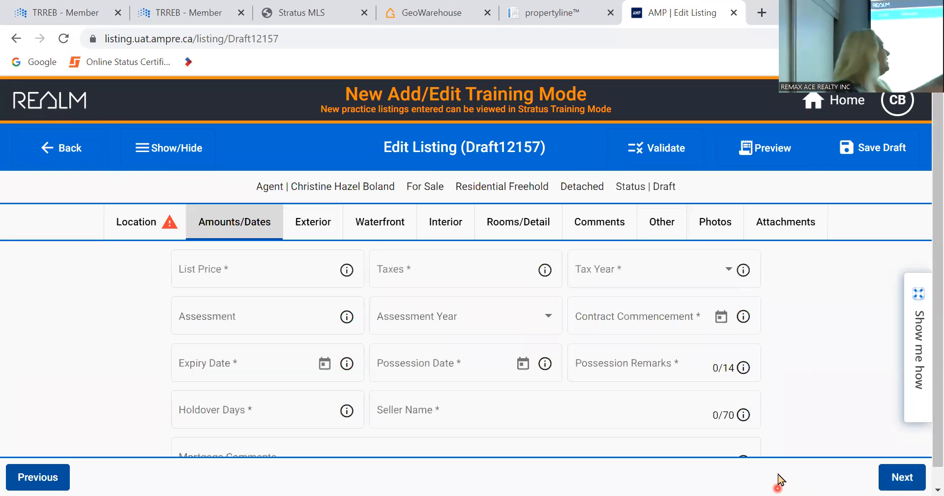
- Re-enter Lot Depth 111 in Location and continue to the Amounts/Dates section
click(150, 228)
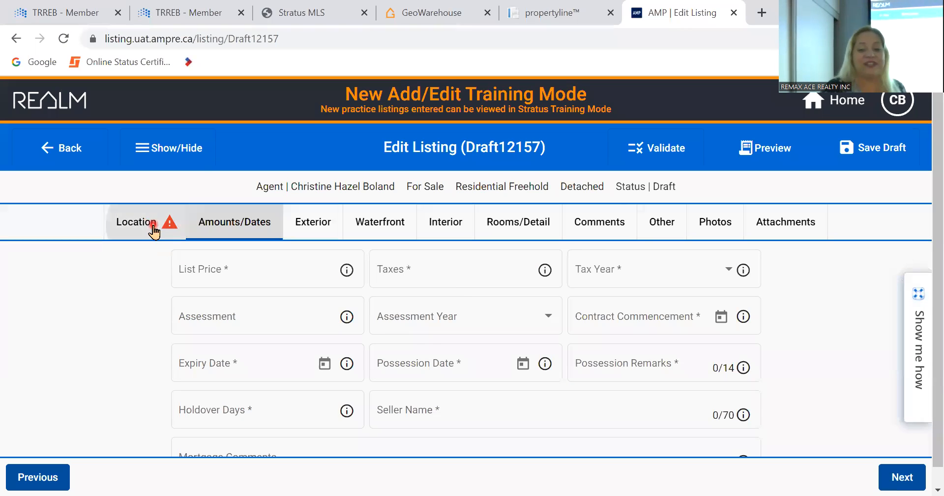
scroll(563, 414, down, 3)
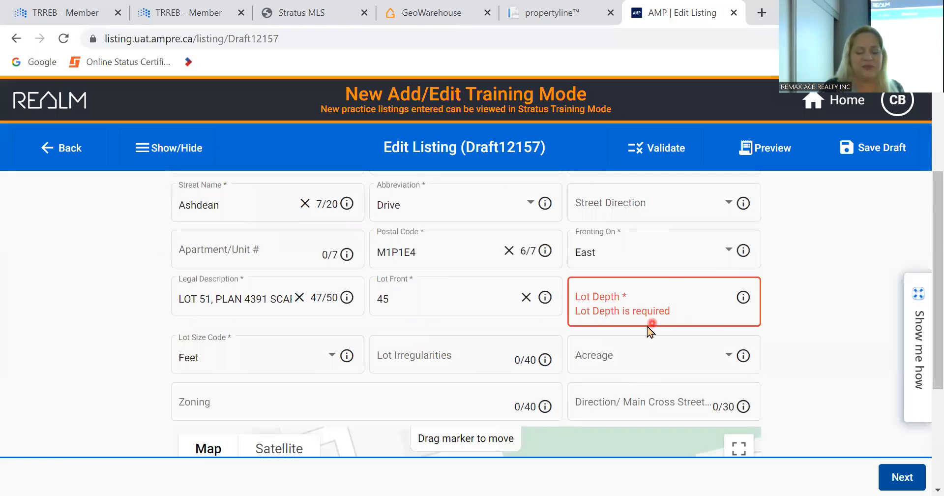
click(652, 298)
text(111)
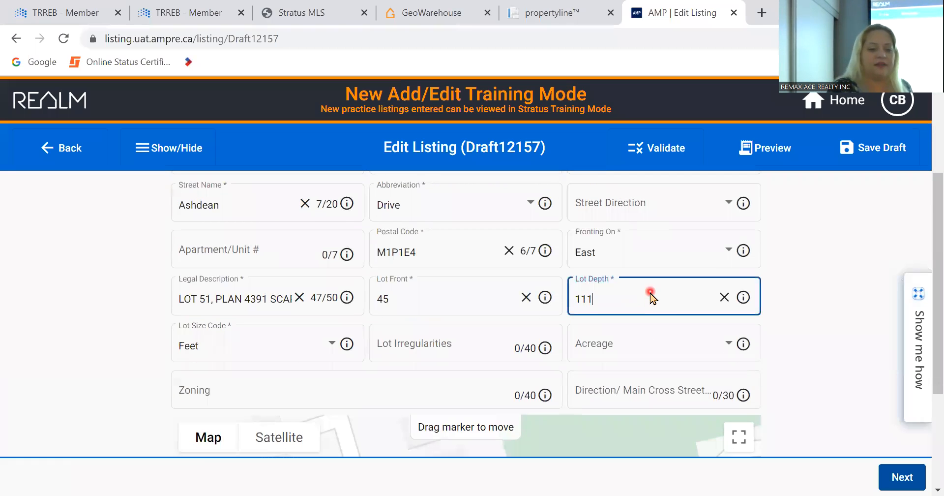
key(Tab)
scroll(362, 284, up, 3)
click(363, 287)
click(900, 476)
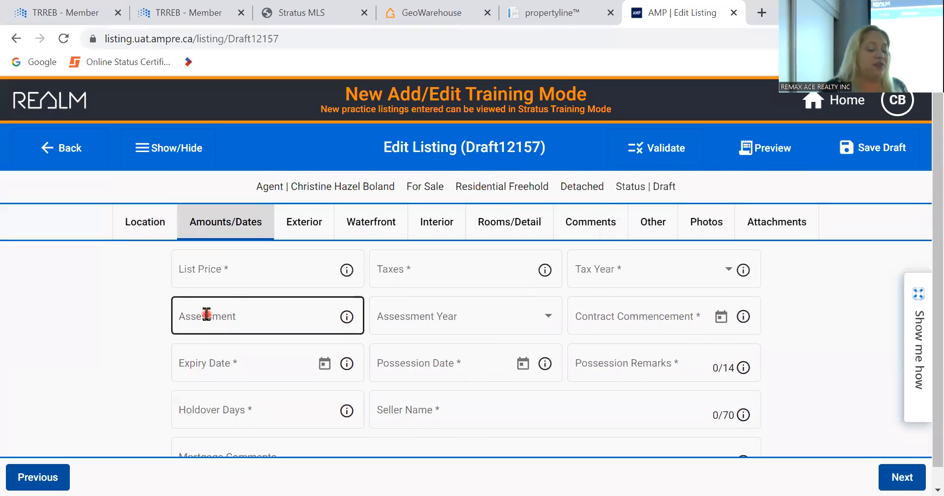
- Enter a List Price of 999000 and Taxes of 2400
click(235, 276)
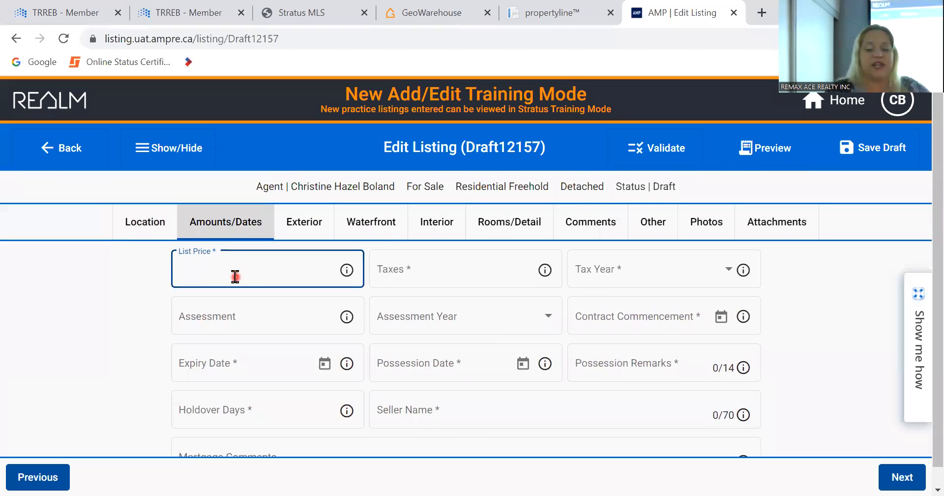
text(999000)
key(Tab)
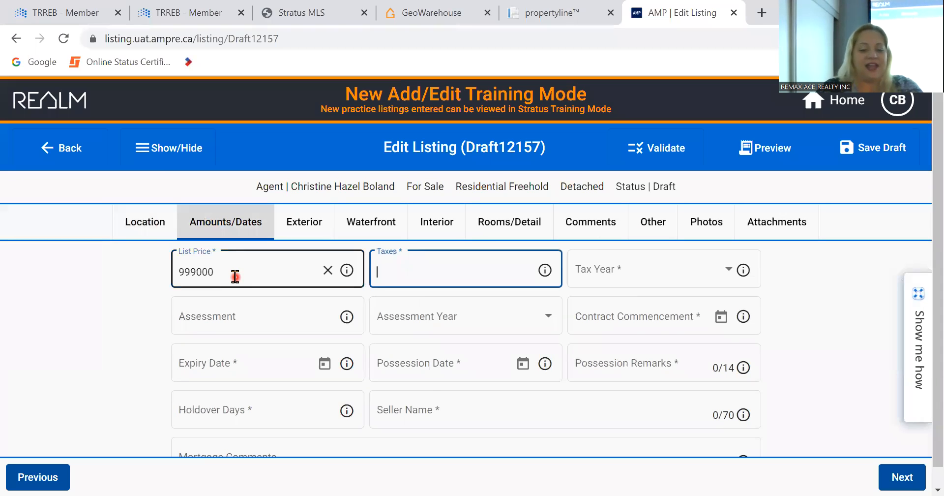
text(2400)
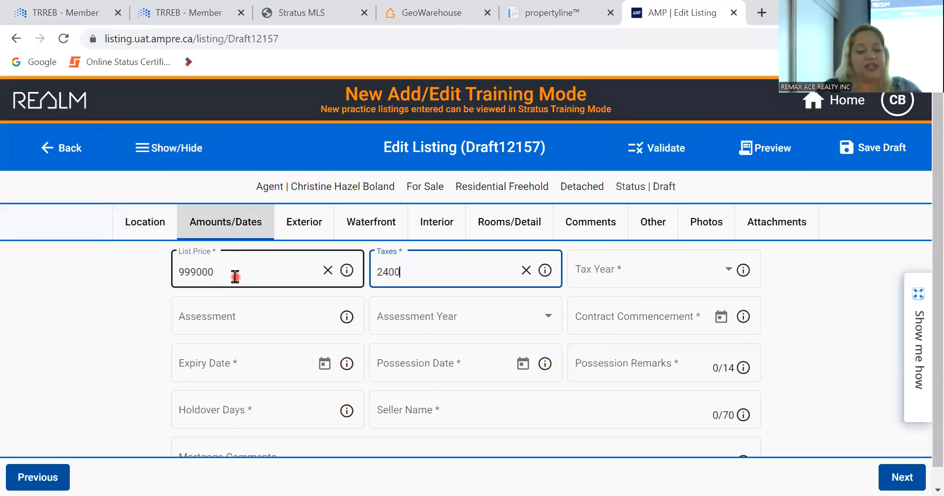
- Choose 2022 as the Tax Year and leave the assessment amount empty
key(Tab)
key(Down)
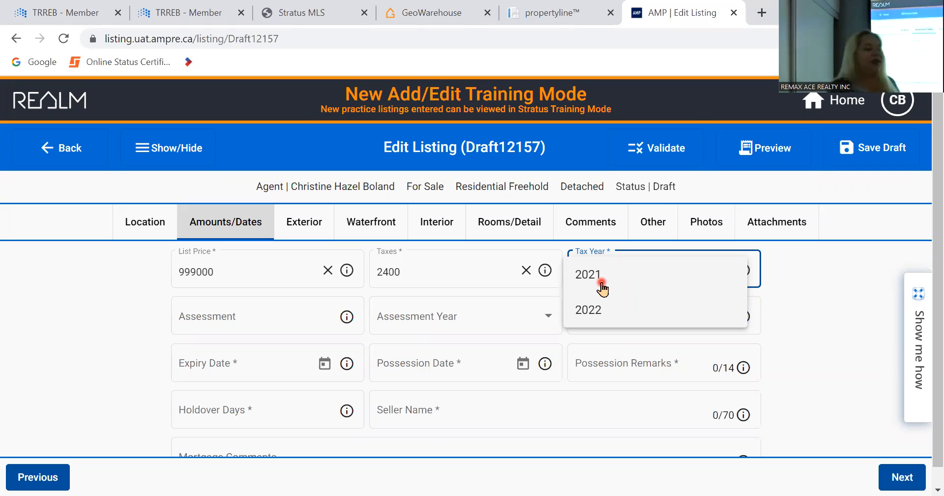
click(602, 324)
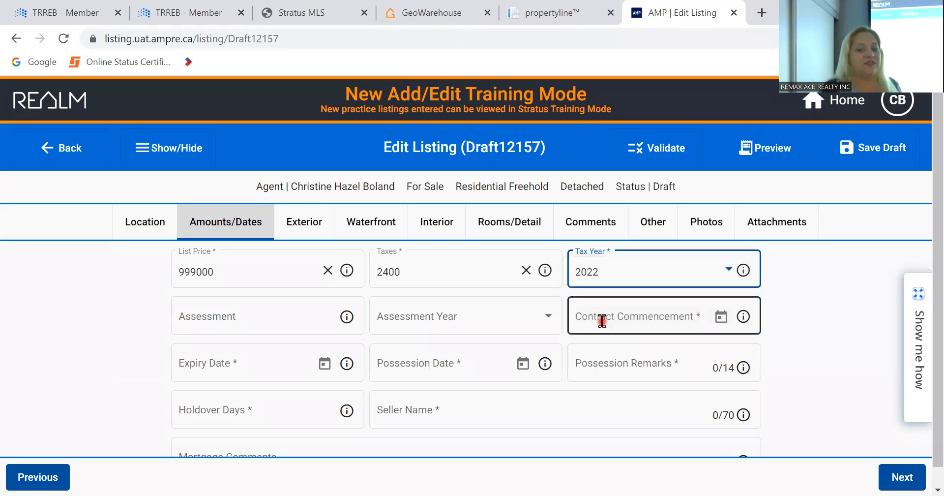
click(271, 319)
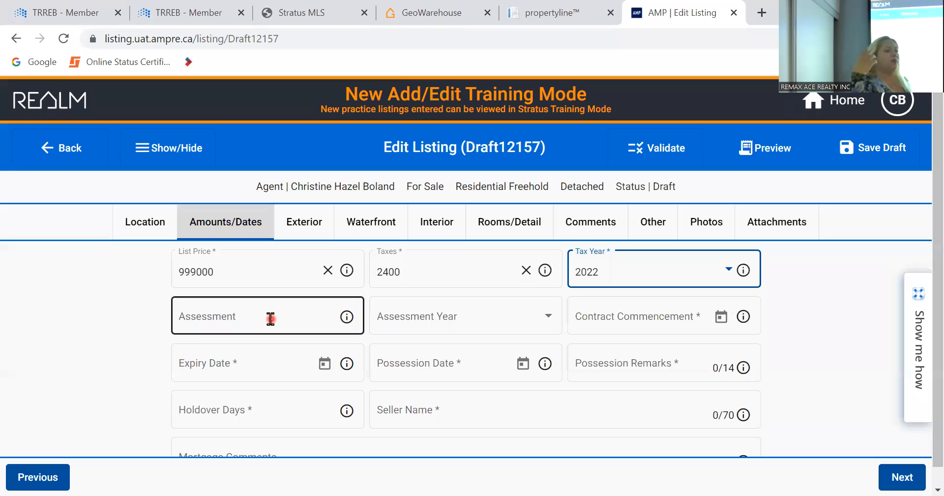
click(106, 290)
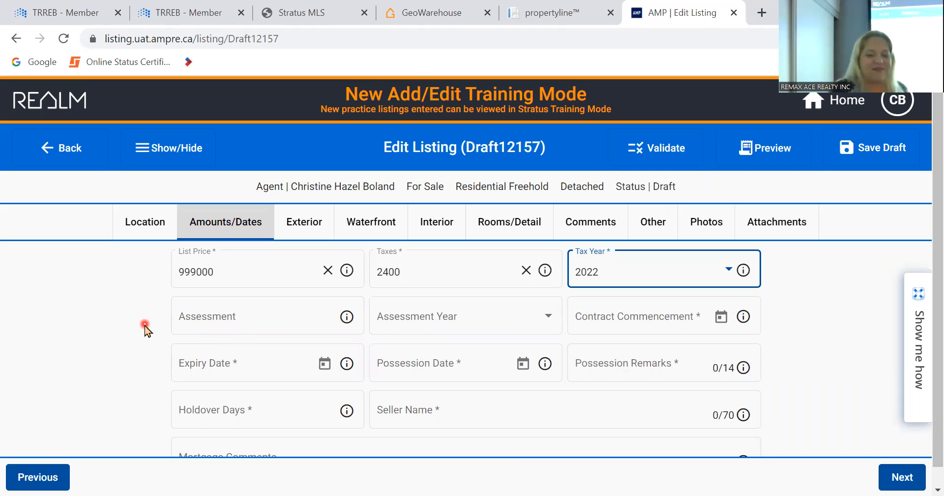
scroll(145, 344, down, 1)
scroll(144, 344, up, 1)
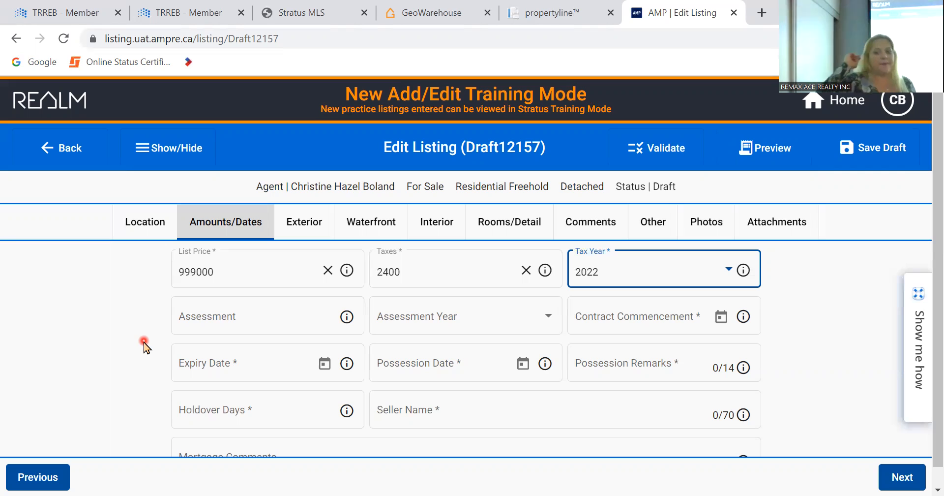
- Pick 10/20/2022 as Contract Commencement and 3/30/2023 as Expiry Date from the calendars
click(726, 321)
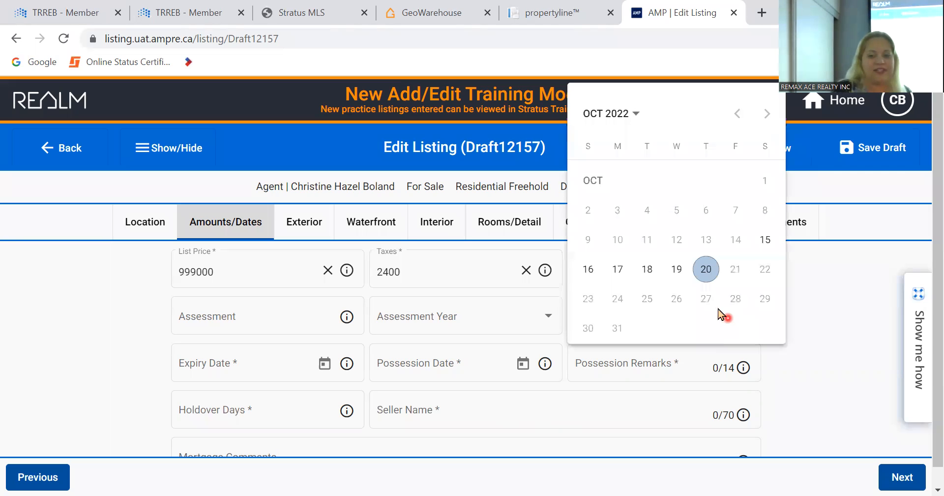
click(705, 272)
click(322, 396)
click(323, 347)
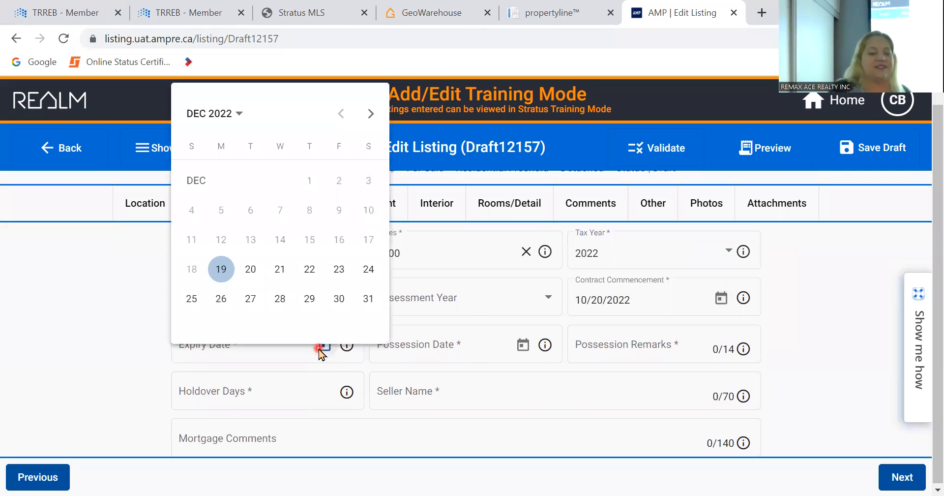
click(372, 113)
click(371, 113)
click(372, 113)
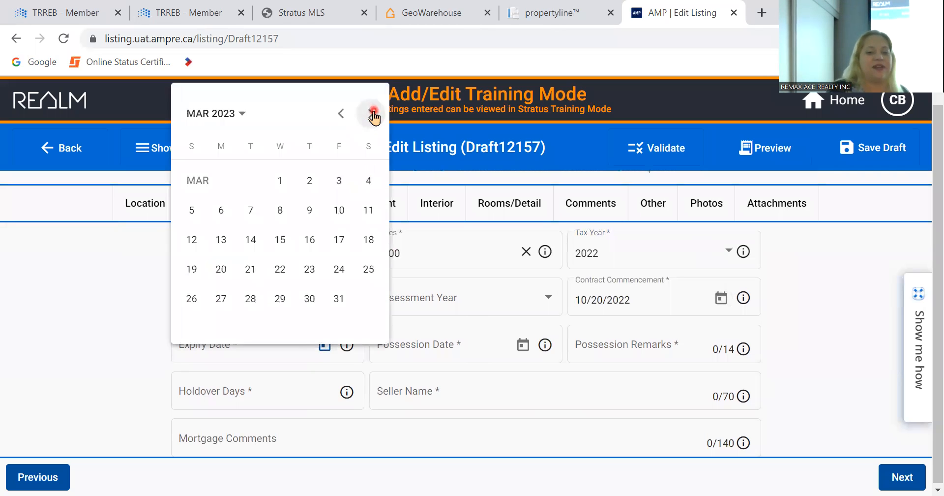
click(309, 298)
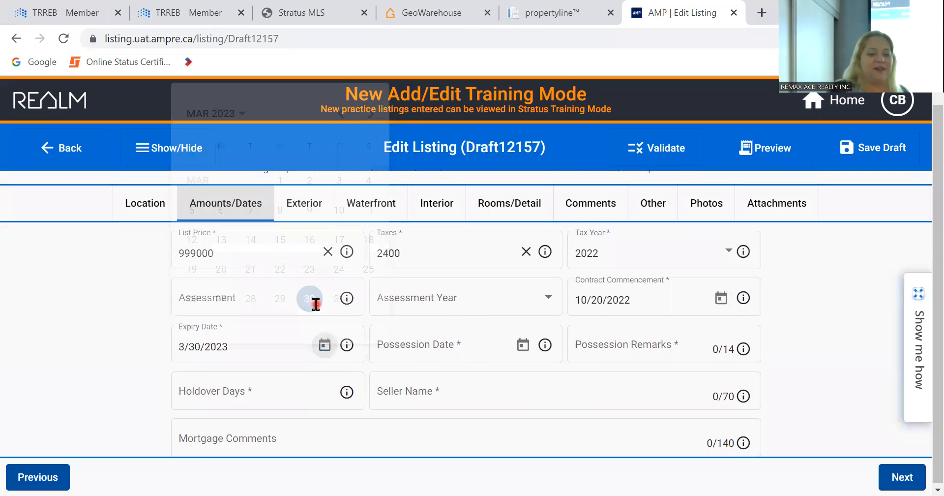
- Leave Possession Date blank, erasing the November 20, 2022 date that was picked
click(467, 344)
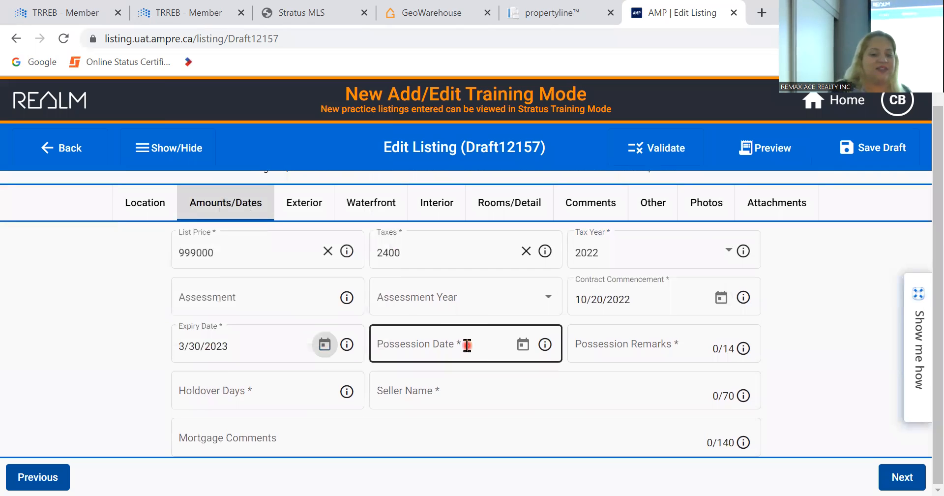
click(467, 344)
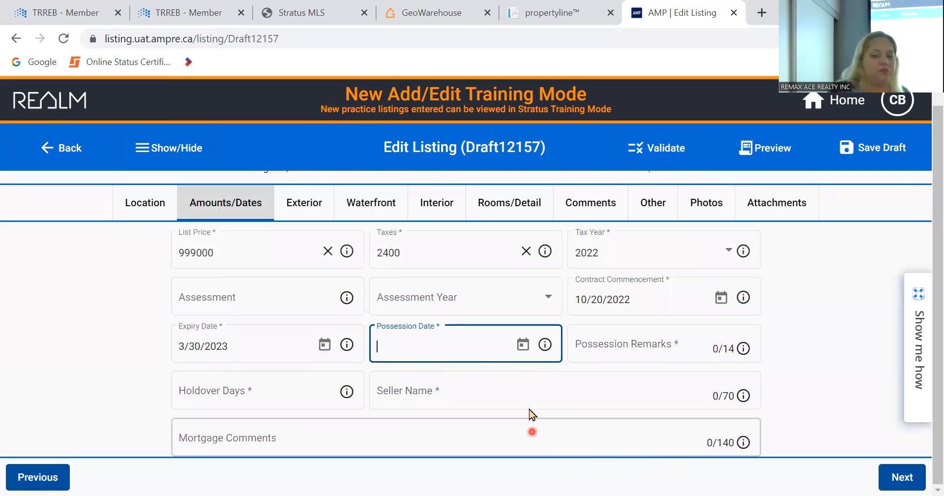
click(522, 345)
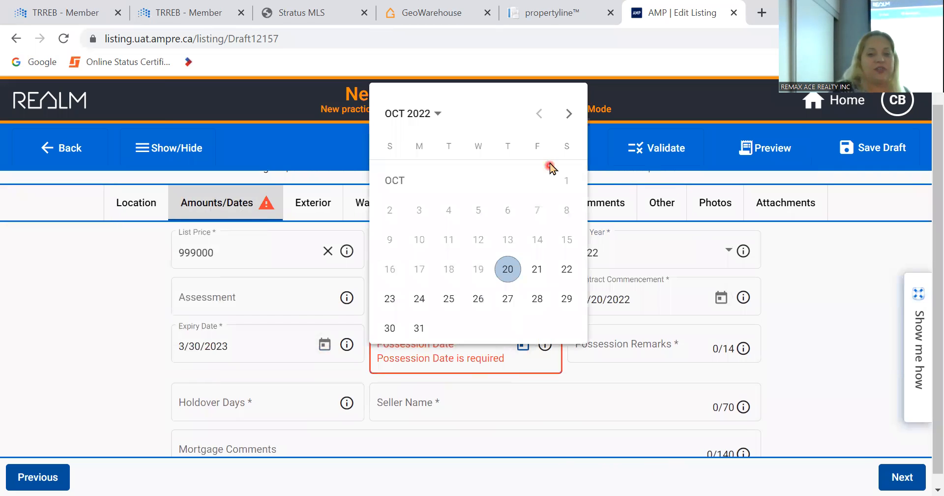
click(569, 114)
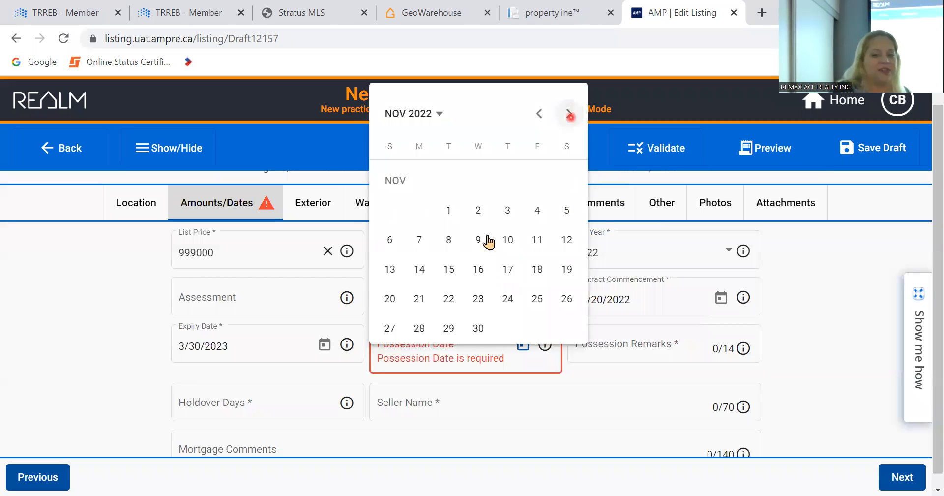
click(390, 300)
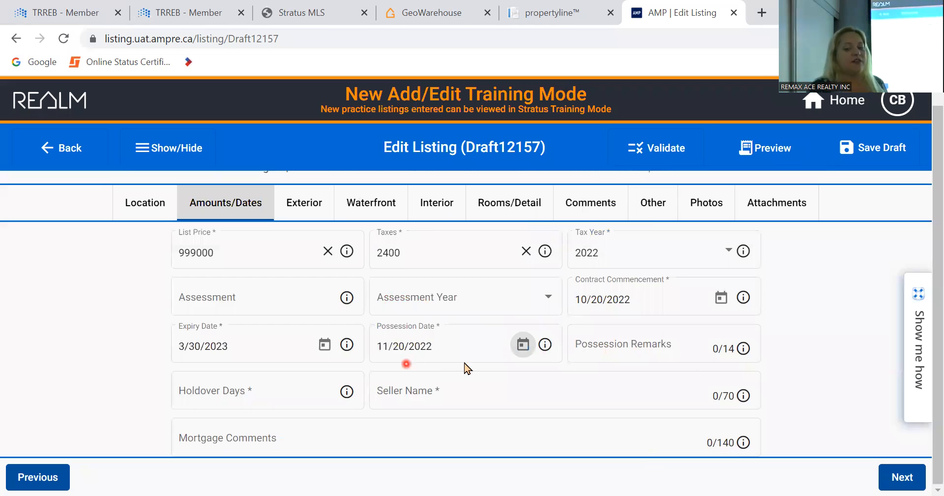
click(478, 343)
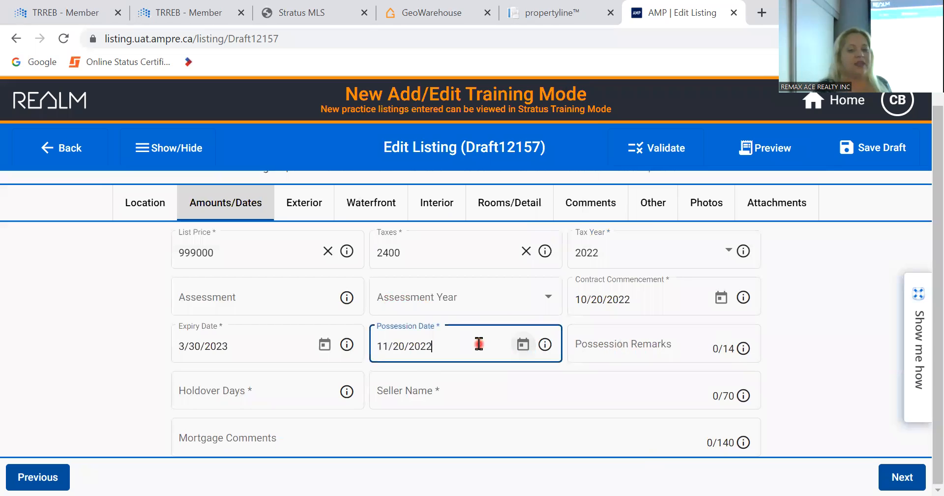
key(BackSpace)
key(BackSpace)
key(BackSpace)
key(BackSpace)
key(BackSpace)
key(BackSpace)
key(BackSpace)
key(BackSpace)
key(BackSpace)
key(BackSpace)
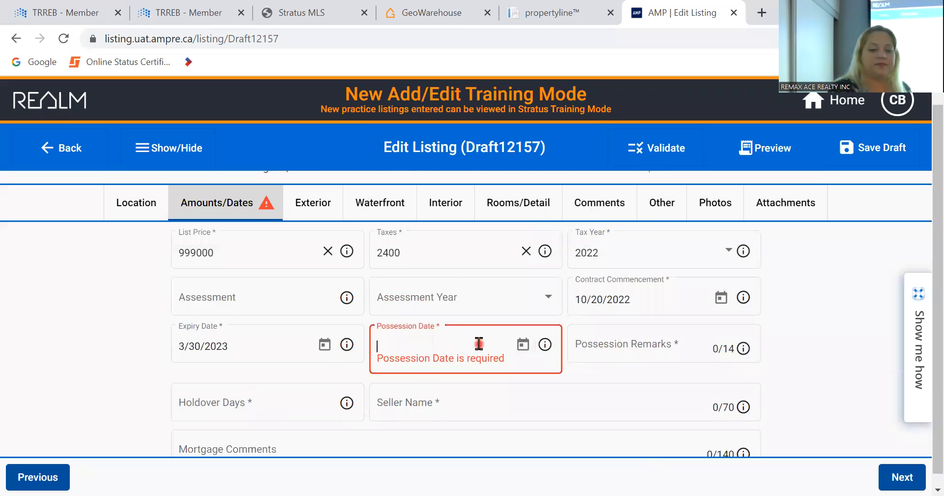
key(Tab)
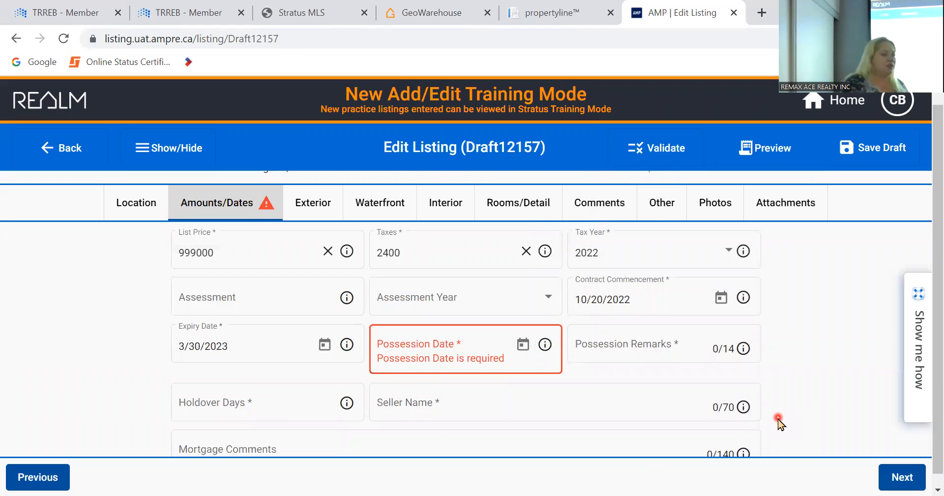
- Type 'TBA' in Possession Remarks and move past Holdover Days to Seller Name
click(659, 350)
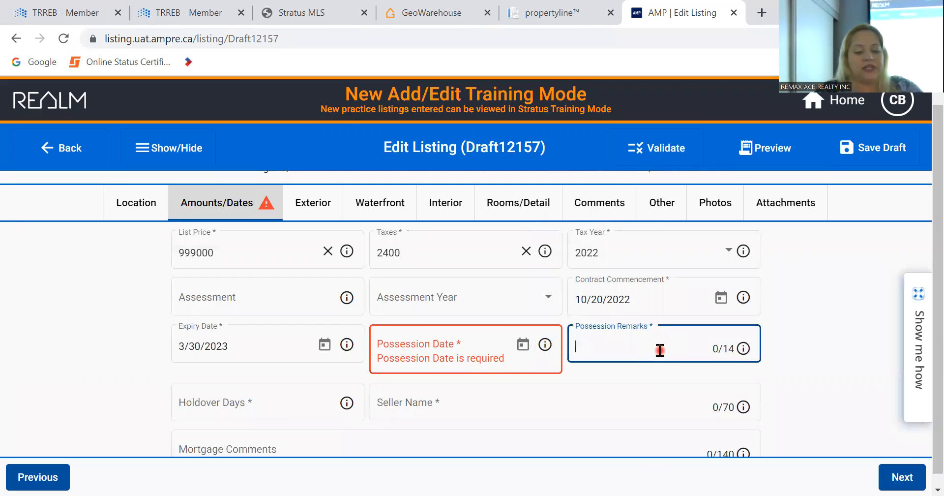
text(TBA)
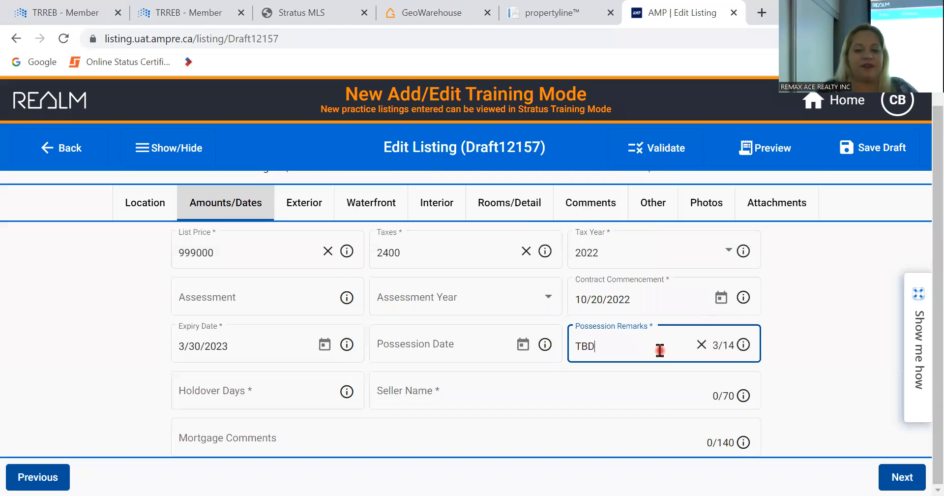
key(Tab)
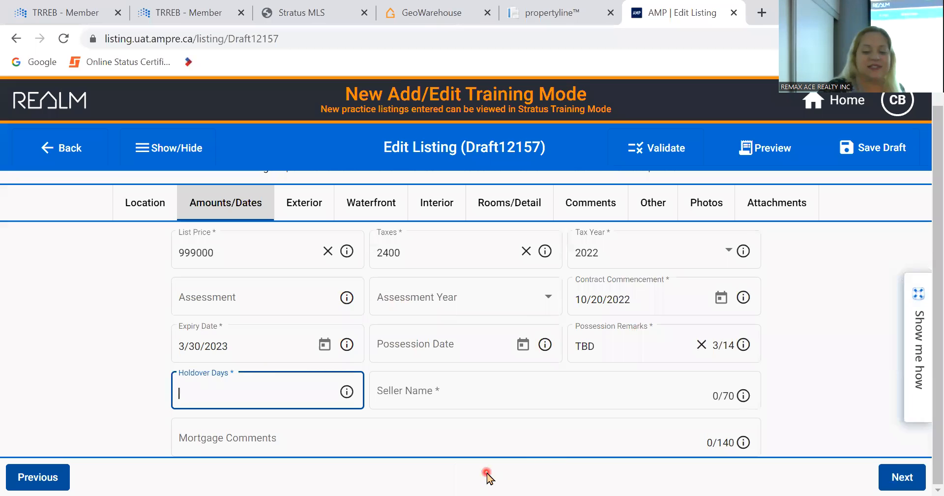
key(Tab)
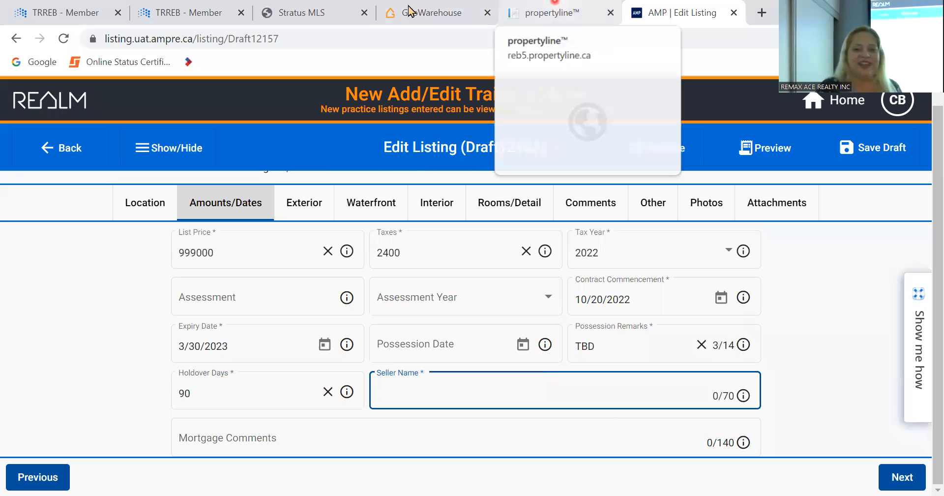
click(448, 11)
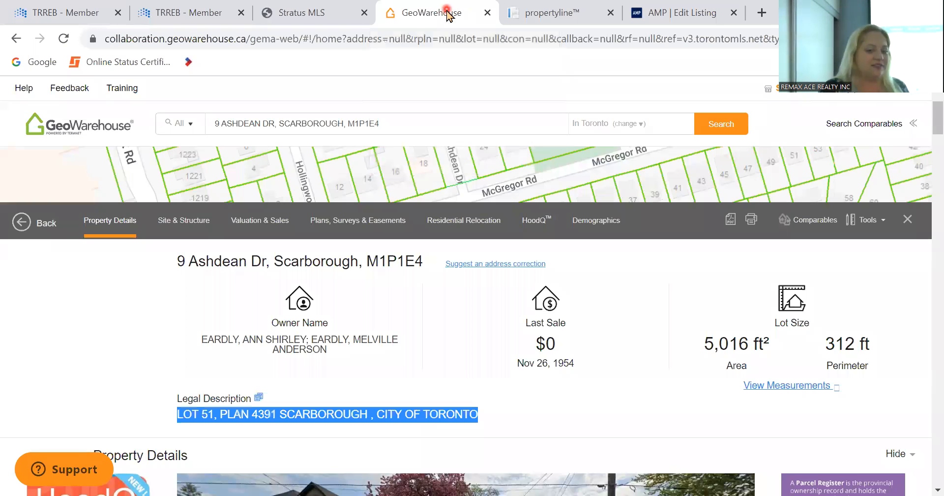
drag(340, 343, 238, 322)
click(336, 363)
click(331, 346)
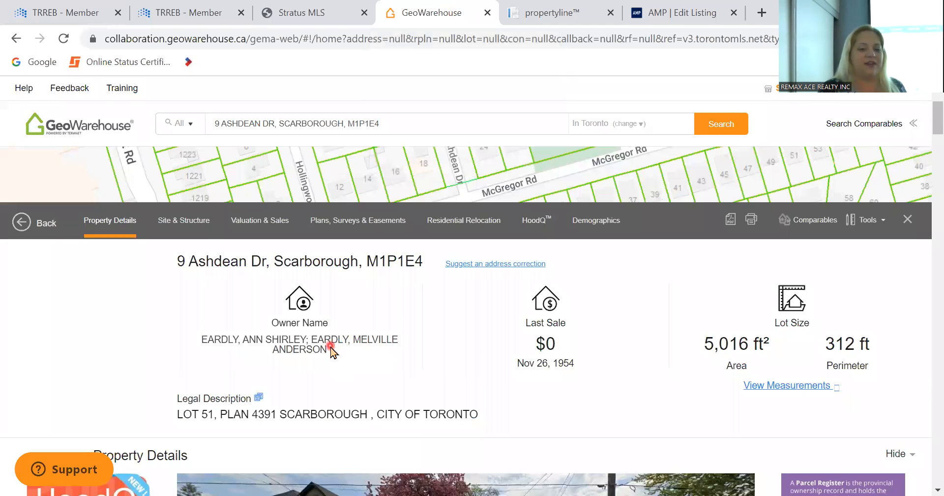
drag(330, 347, 188, 343)
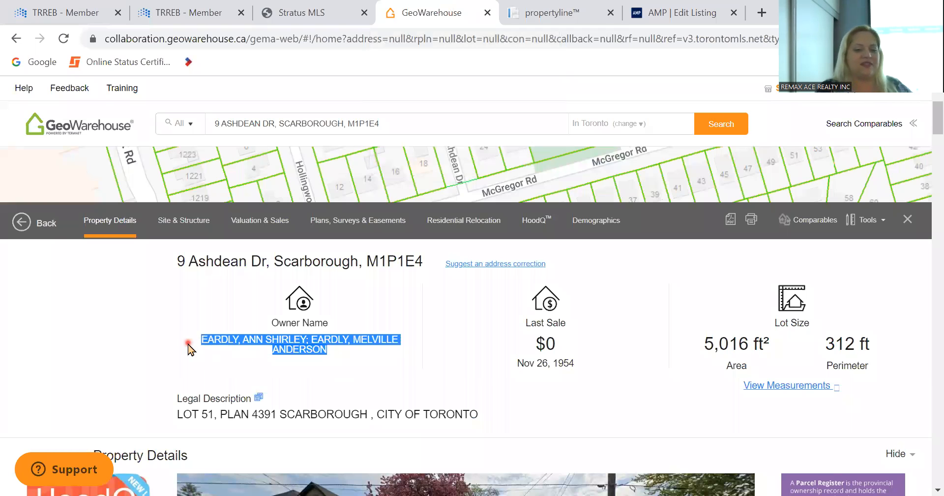
key(ctrl+c)
- Paste the copied owner names into Seller Name and continue to the Exterior section
click(681, 13)
key(ctrl+v)
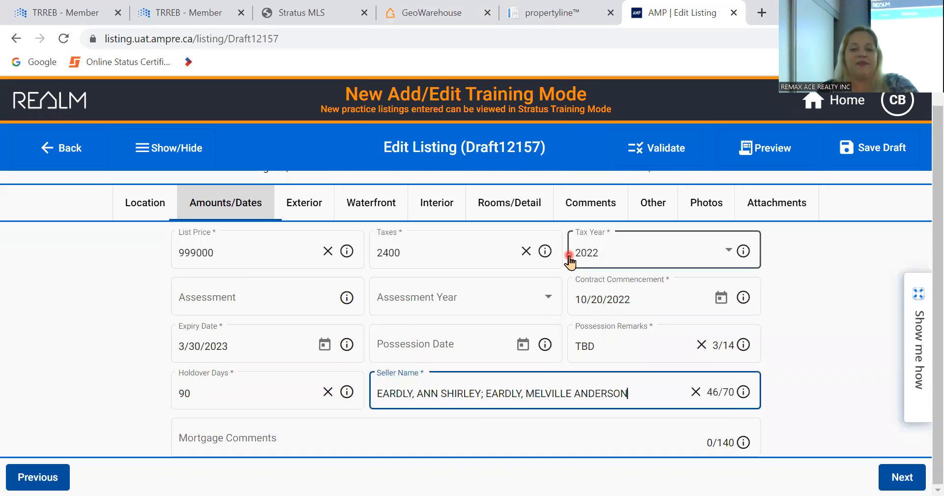
scroll(396, 309, up, 1)
scroll(397, 309, down, 1)
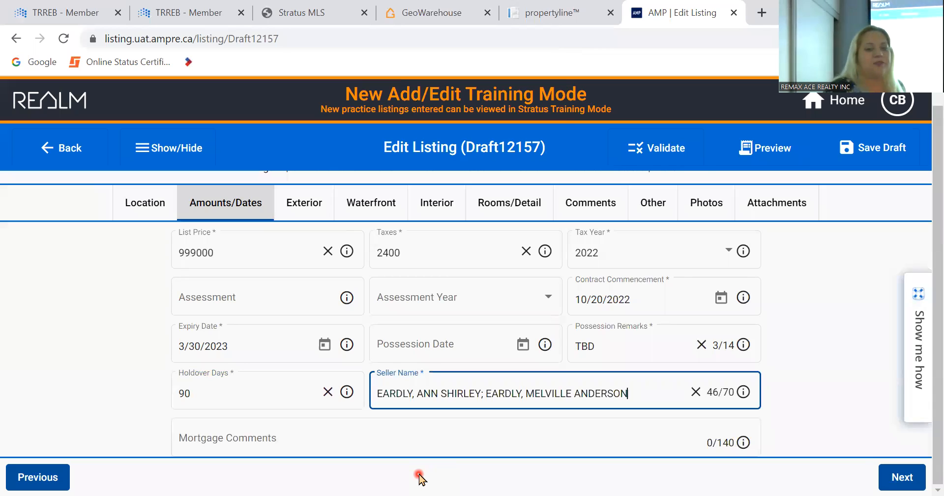
click(904, 479)
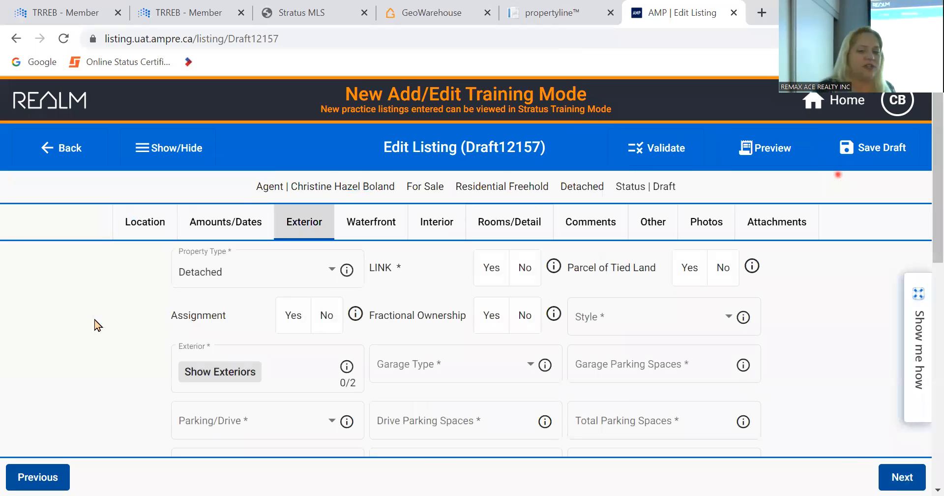
- Set LINK to No and Parcel of Tied Land to No
scroll(94, 324, down, 7)
scroll(95, 324, up, 7)
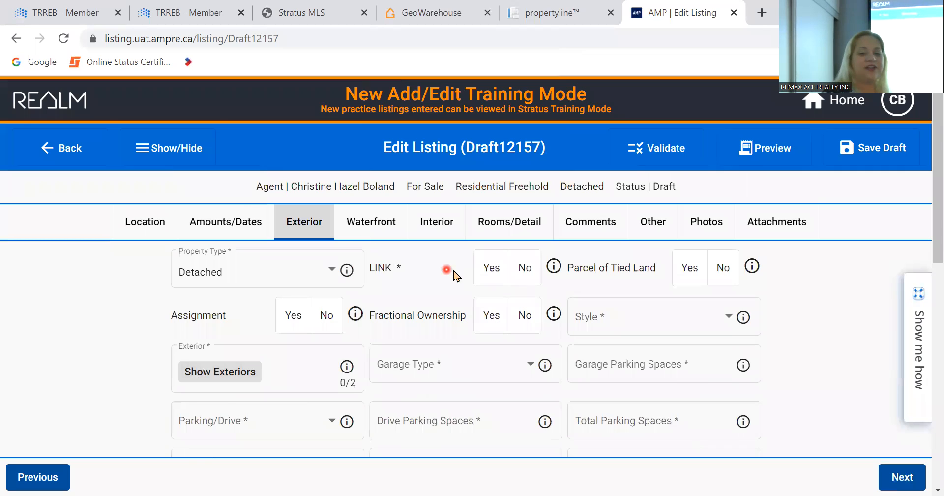
click(525, 270)
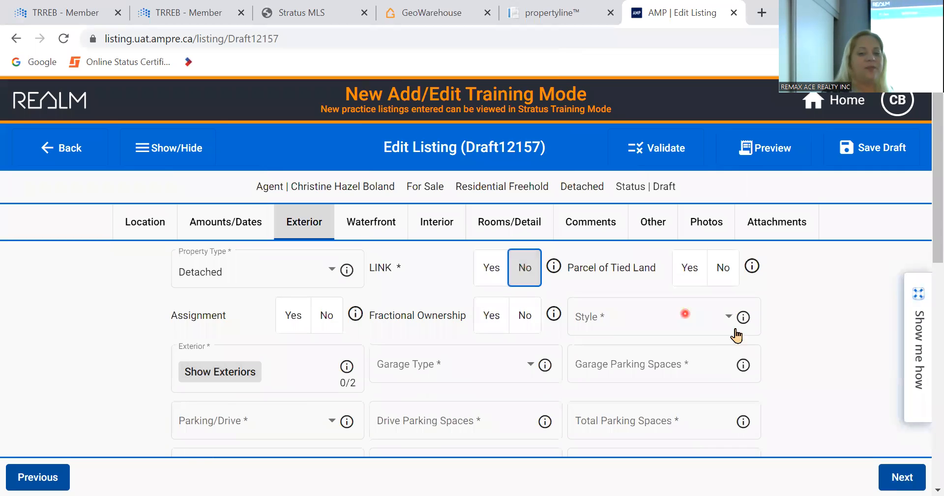
click(726, 280)
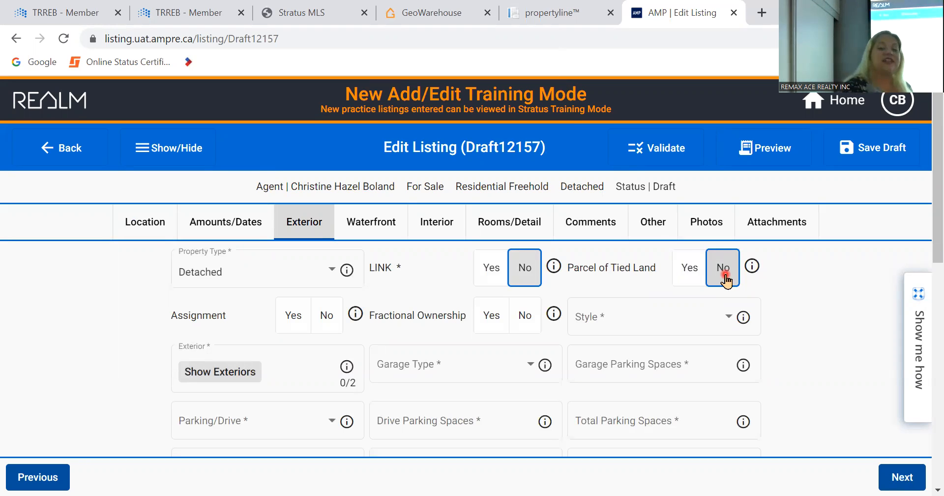
click(700, 274)
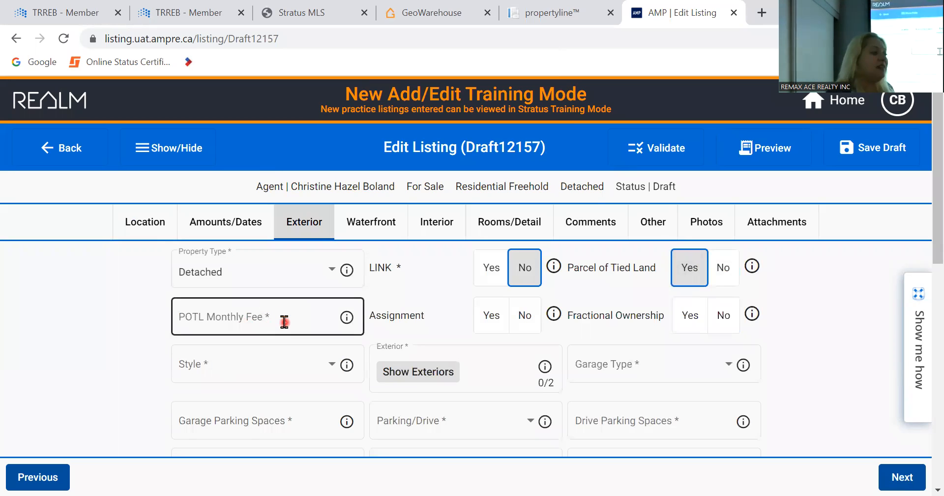
click(732, 276)
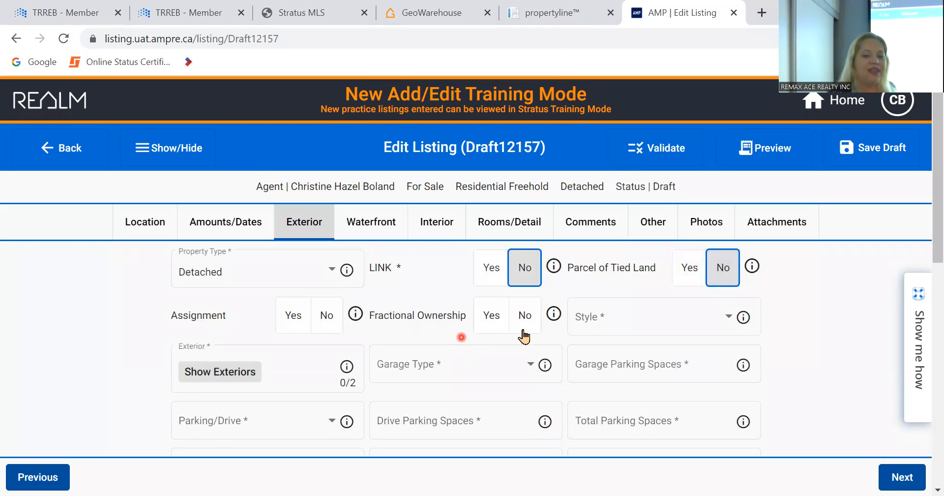
- Choose 2-Storey style, Brick exterior and a Detached garage
click(699, 312)
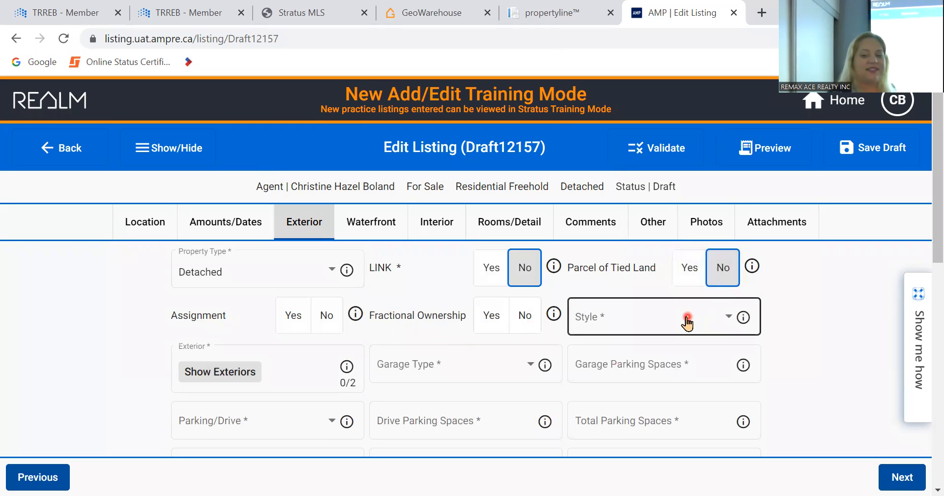
click(664, 222)
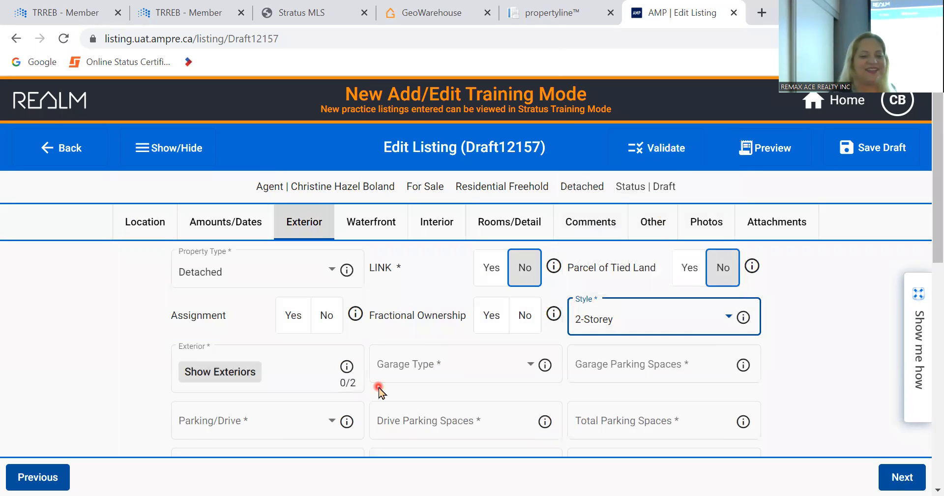
scroll(379, 388, down, 2)
click(249, 278)
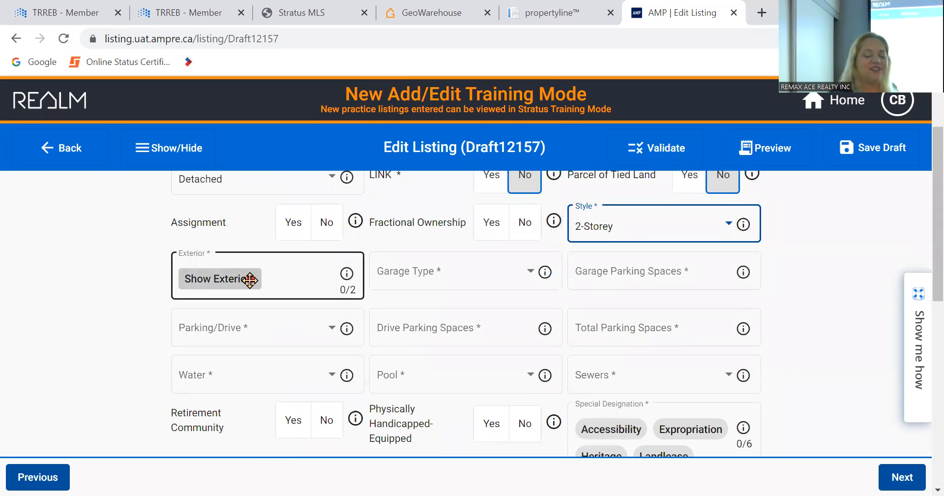
click(283, 375)
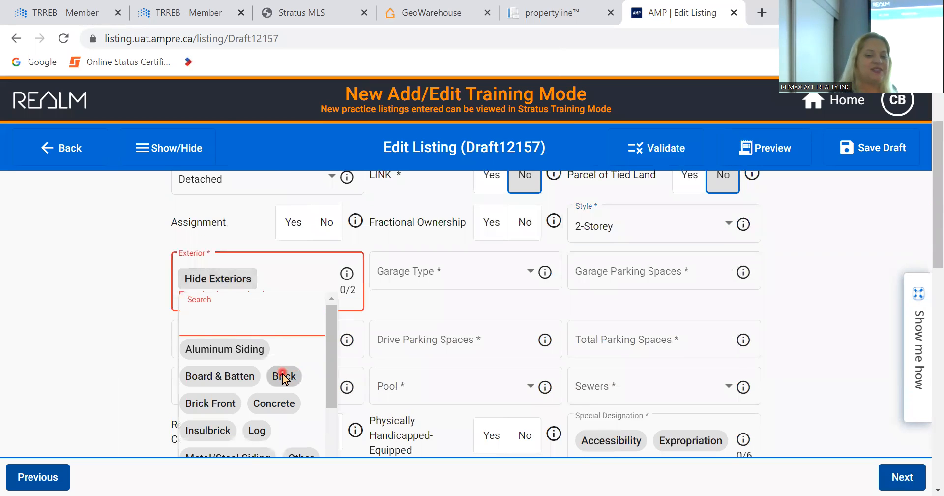
click(485, 272)
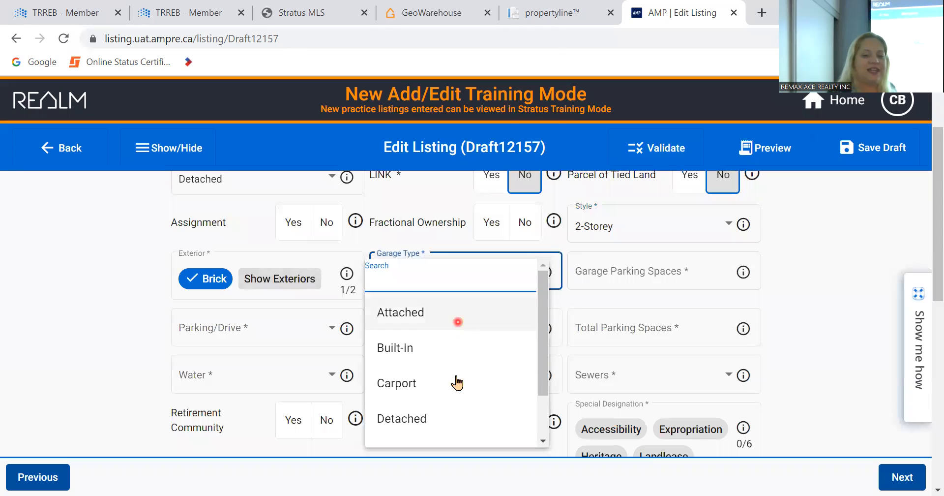
click(451, 422)
- Fill the parking details: 2 garage spaces, Private drive, 2 drive and 4 total spaces
click(669, 281)
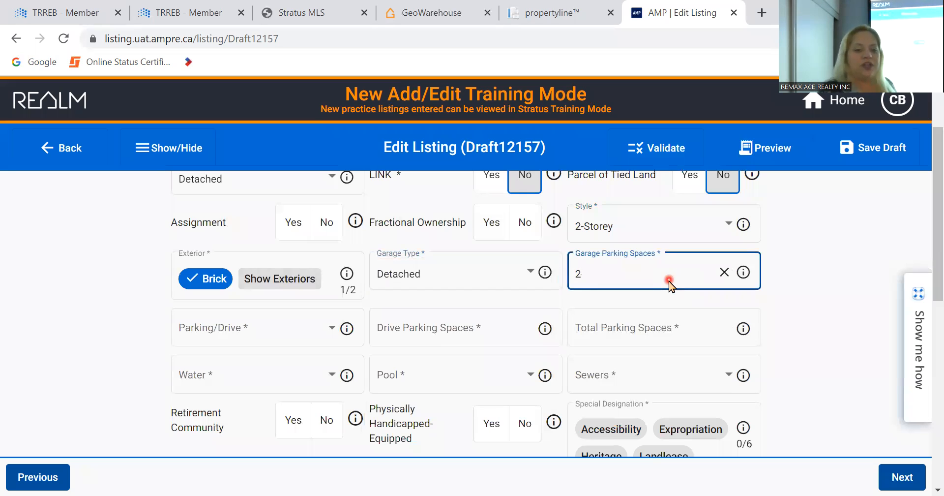
key(Tab)
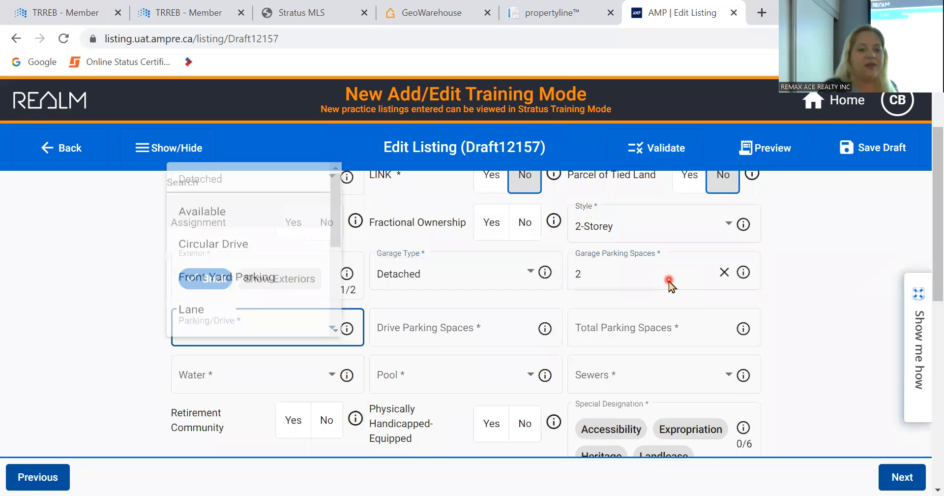
click(217, 277)
scroll(191, 291, down, 3)
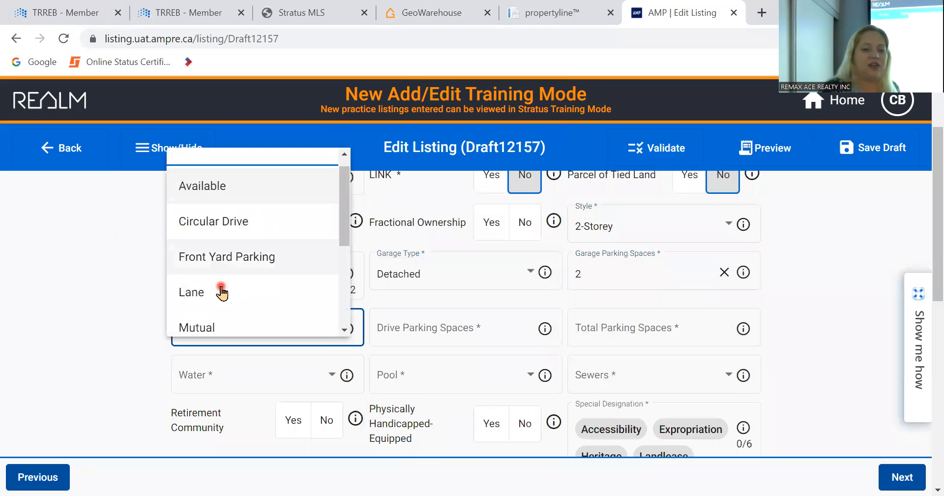
click(226, 325)
click(459, 339)
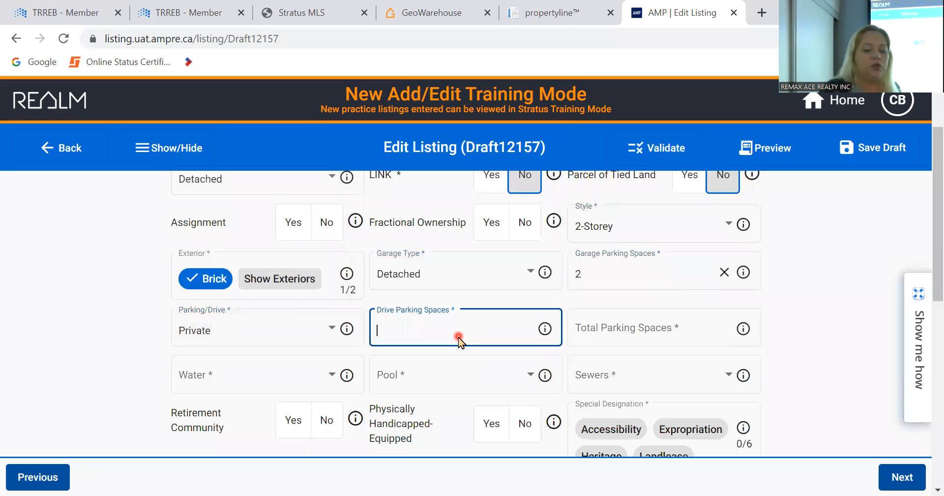
key(Tab)
click(721, 327)
click(616, 273)
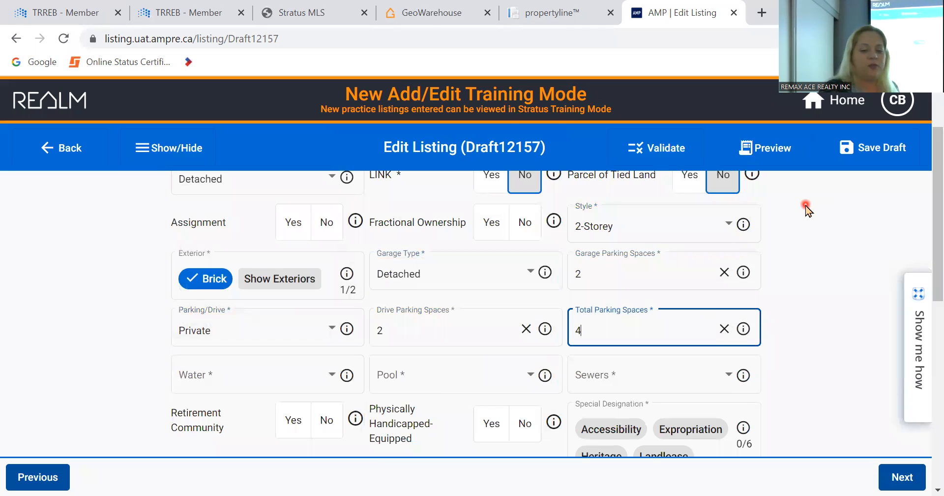
key(Tab)
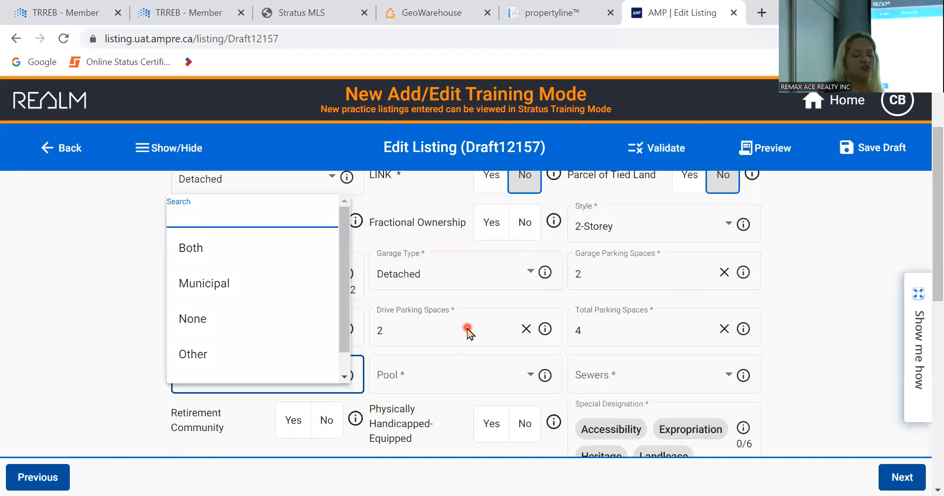
- Set Water to Municipal and Pool to None, and mark Physically Handicapped-Equipped
scroll(467, 330, down, 3)
scroll(468, 329, up, 1)
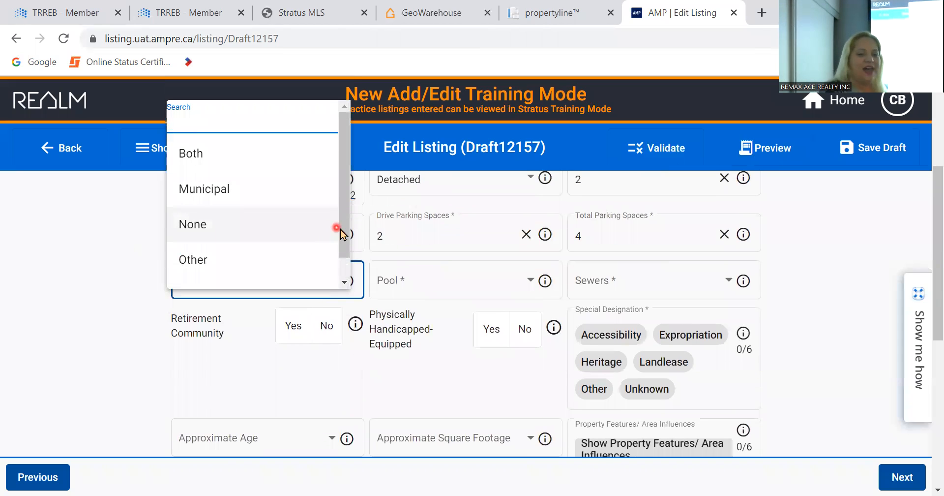
drag(346, 231, 346, 250)
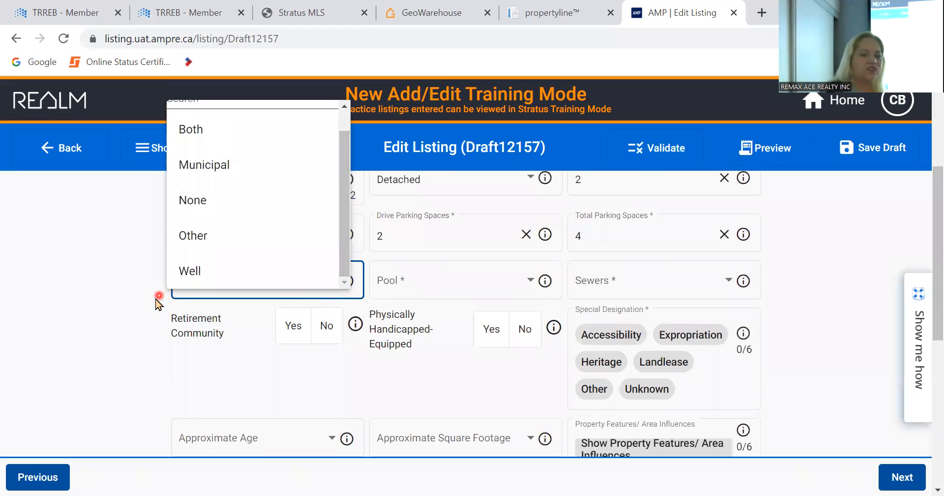
click(156, 301)
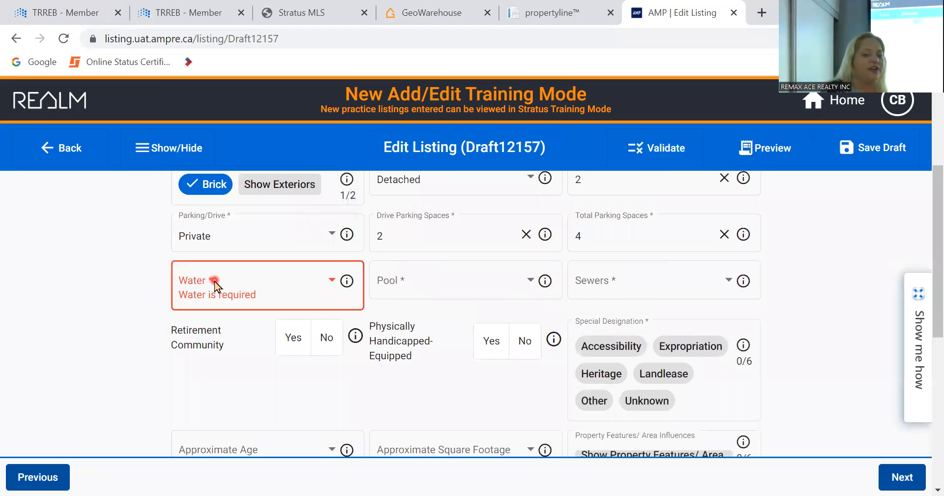
click(214, 278)
click(239, 361)
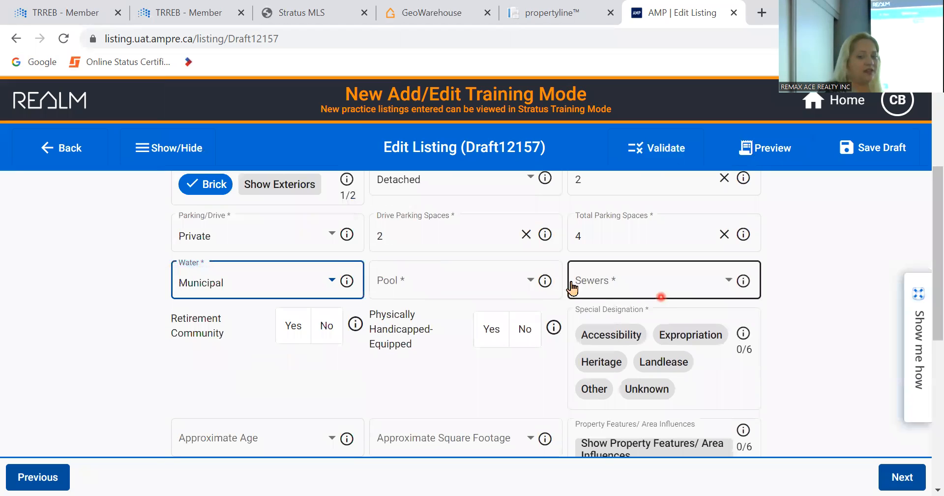
click(482, 290)
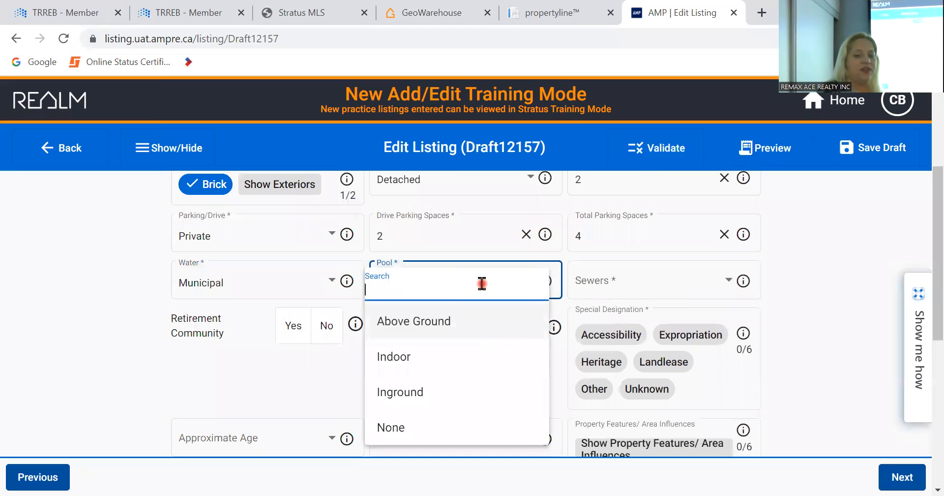
click(442, 428)
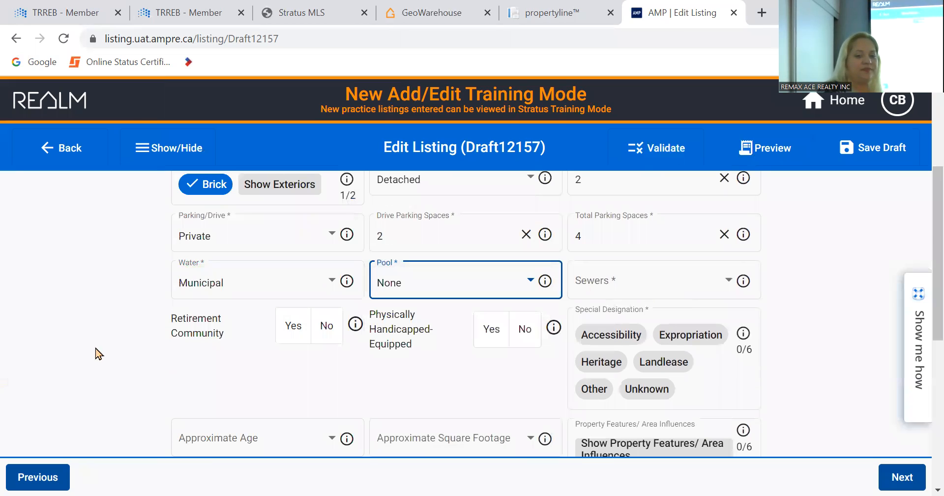
scroll(106, 344, down, 2)
scroll(107, 348, up, 1)
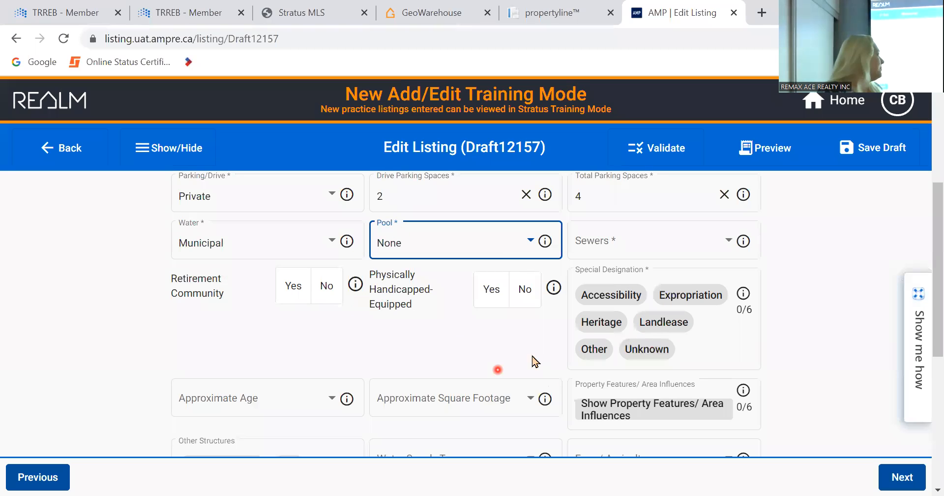
click(492, 295)
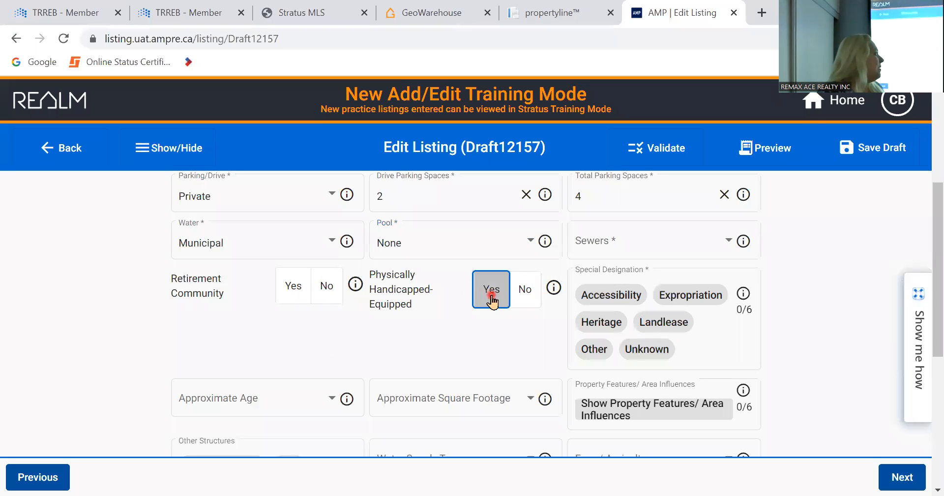
click(525, 293)
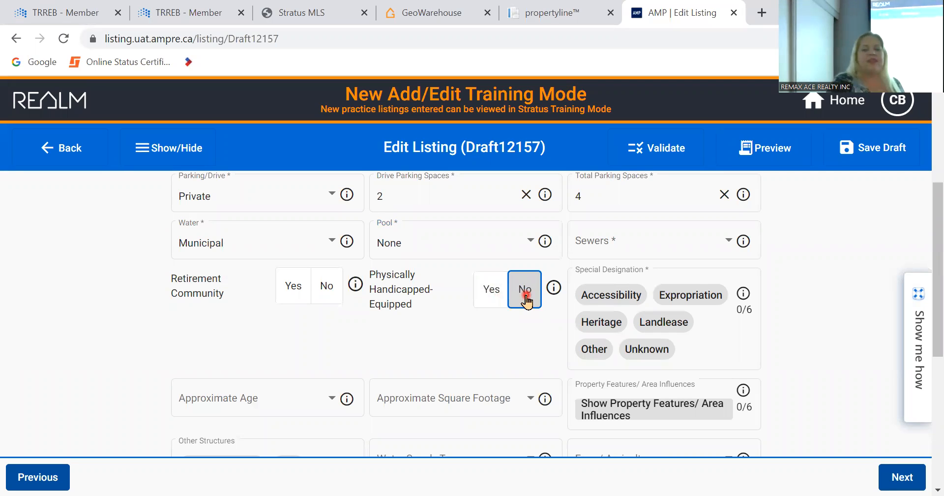
click(651, 350)
scroll(275, 354, down, 2)
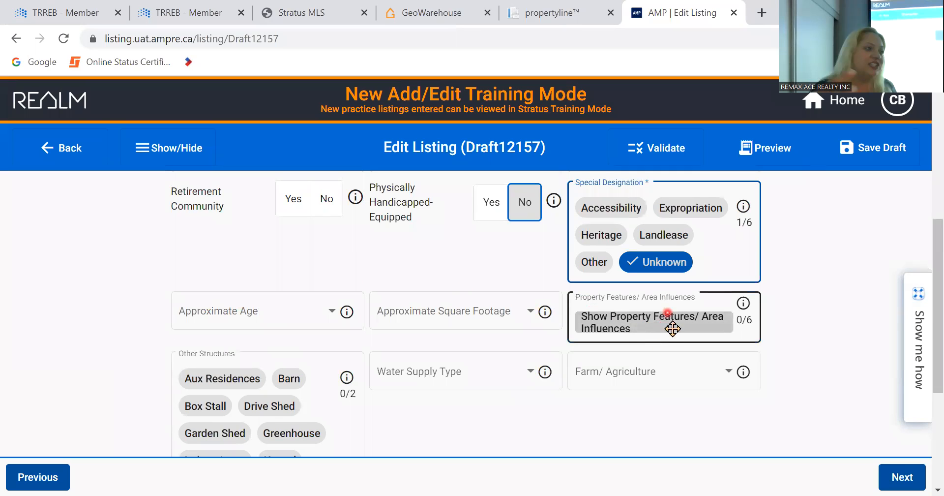
click(694, 330)
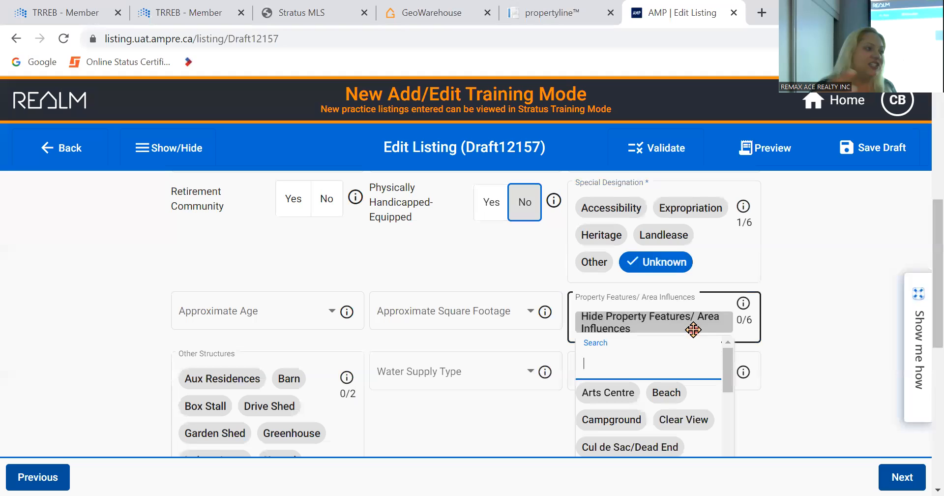
scroll(826, 390, down, 3)
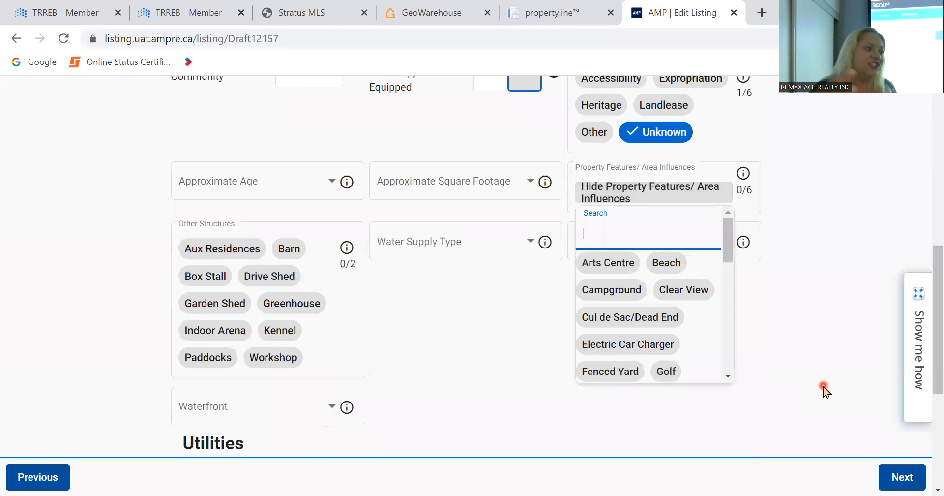
scroll(731, 362, down, 6)
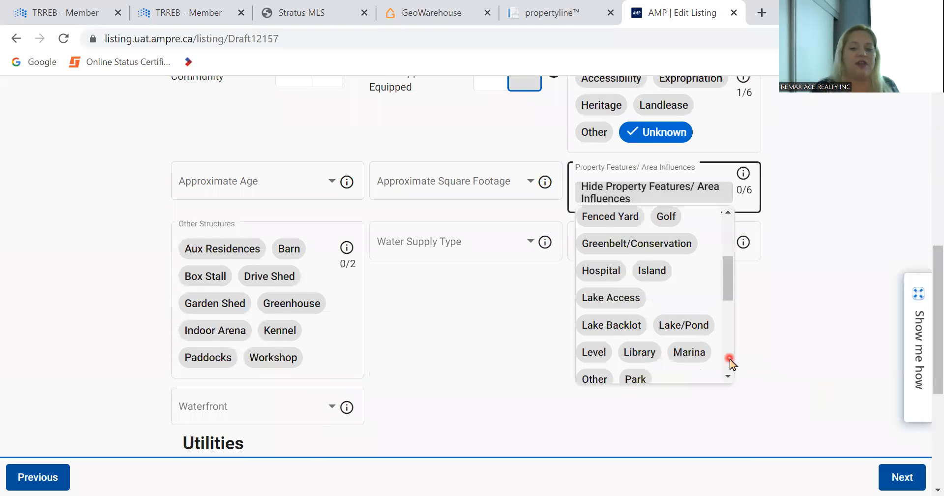
scroll(730, 359, down, 2)
drag(730, 353, 719, 219)
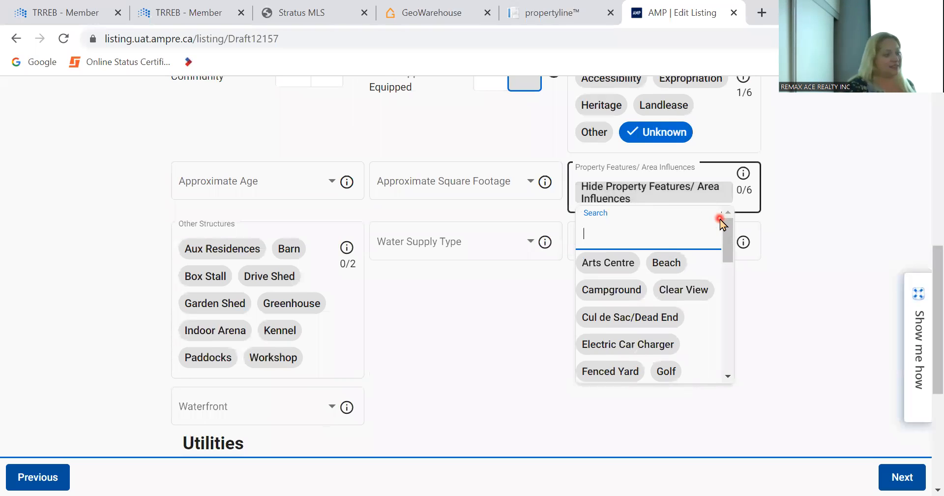
click(485, 339)
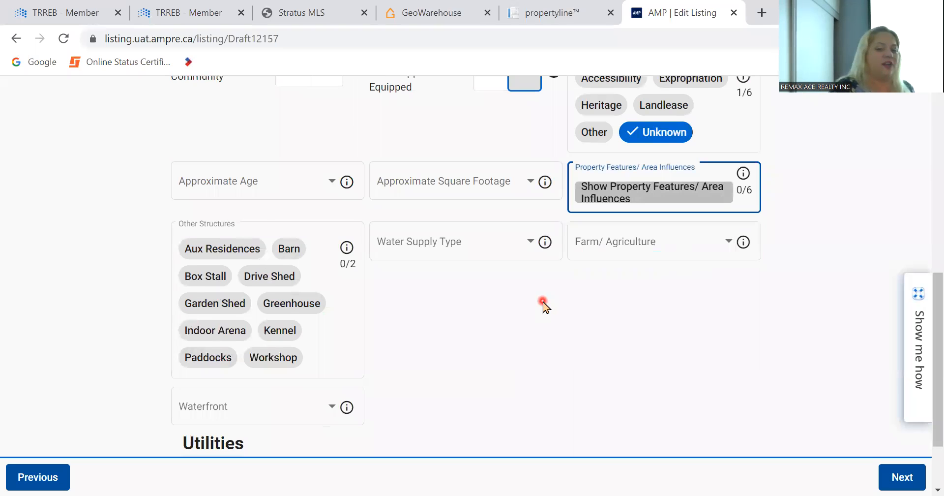
scroll(543, 303, down, 2)
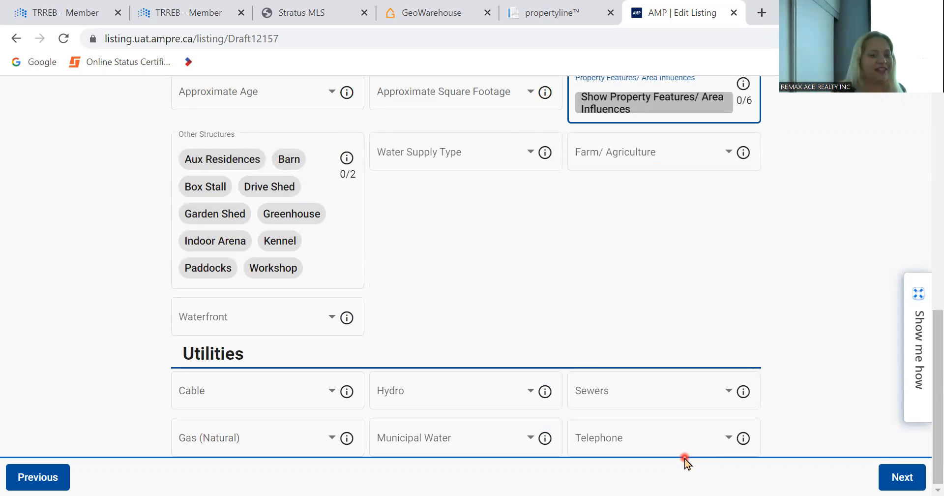
scroll(587, 278, up, 3)
scroll(588, 278, down, 3)
scroll(587, 278, up, 2)
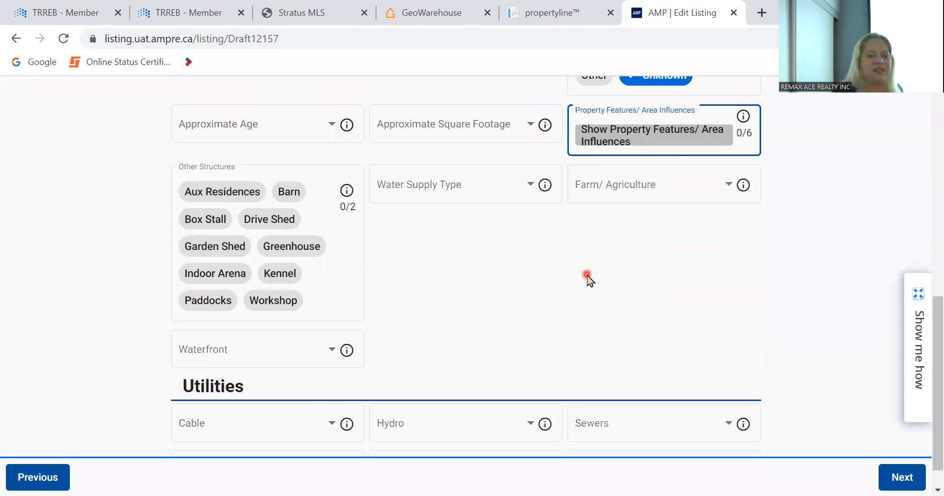
scroll(587, 278, down, 2)
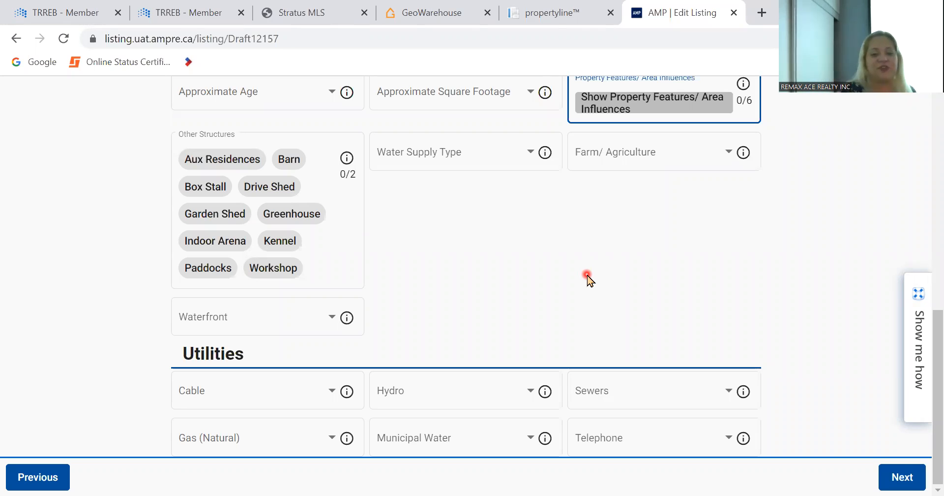
- Advance to the Waterfront section, scan its blank fields, then switch to Interior
click(904, 477)
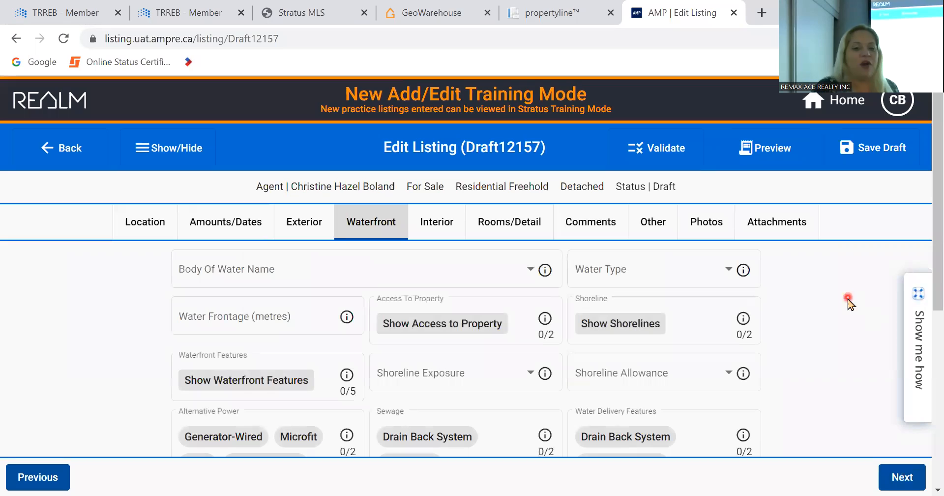
scroll(849, 301, down, 7)
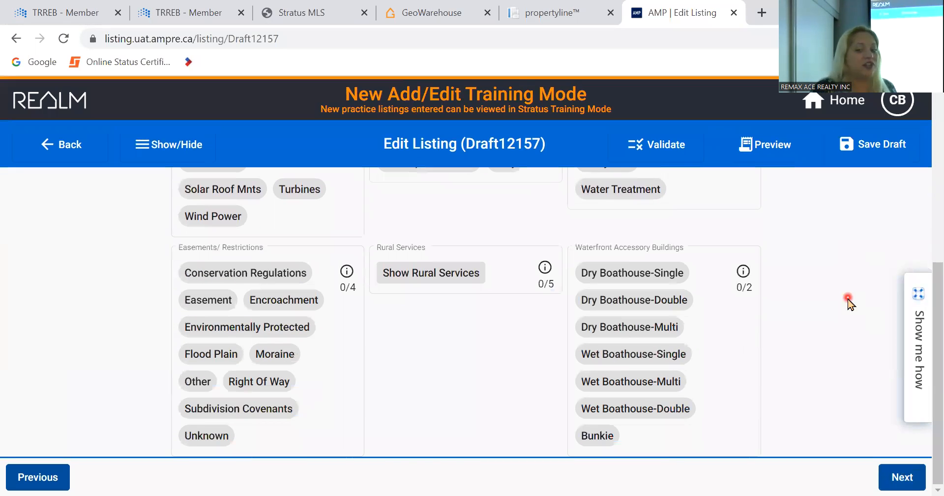
scroll(849, 301, up, 8)
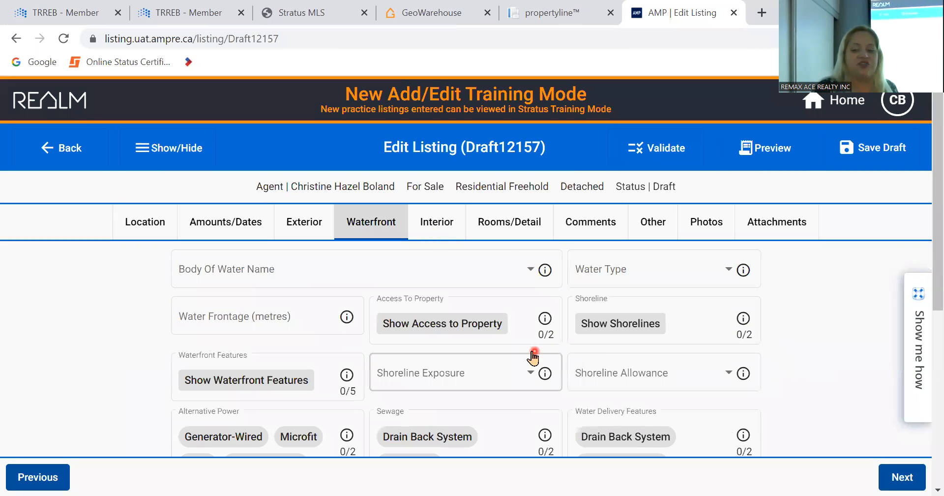
click(451, 222)
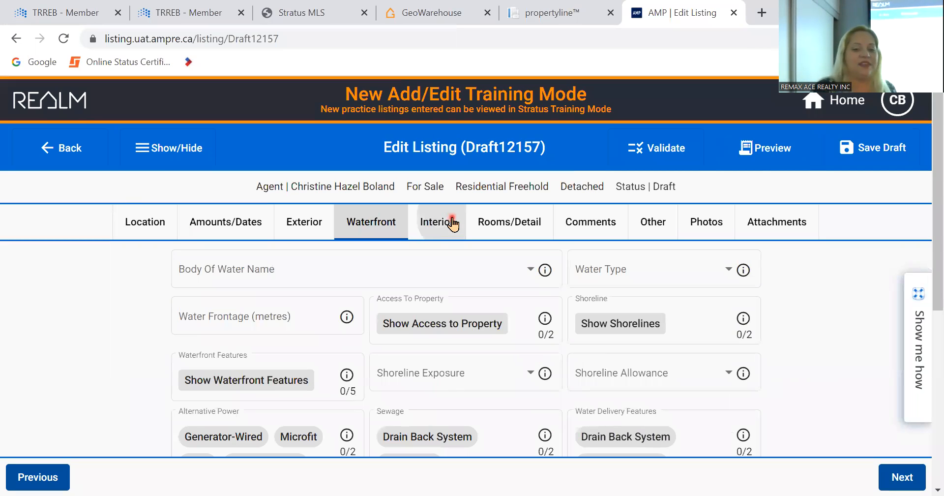
- Enter 2 rooms with Rooms + 1, then delete the room count of 2
click(654, 273)
click(292, 271)
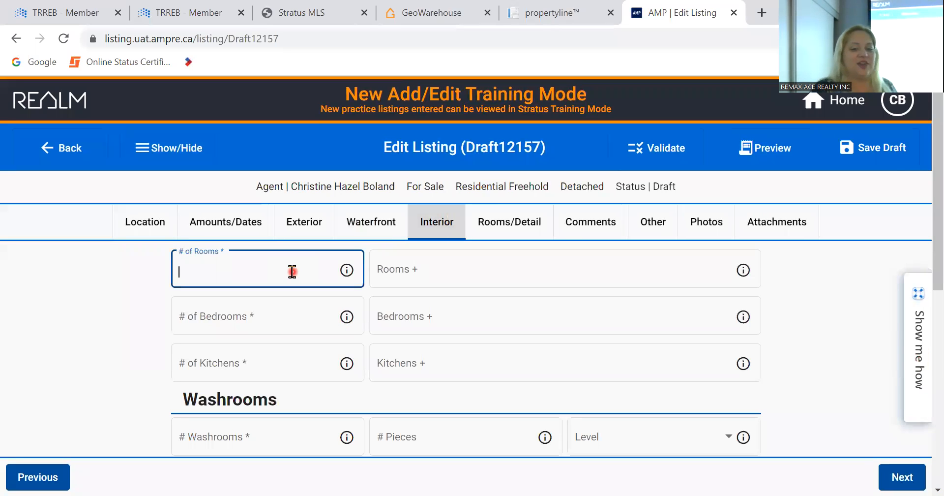
text(2)
key(Tab)
text(1)
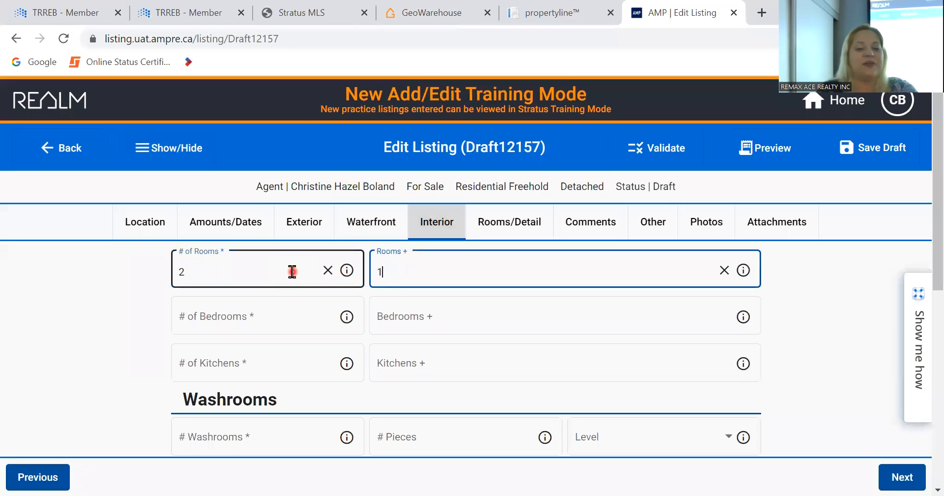
key(Tab)
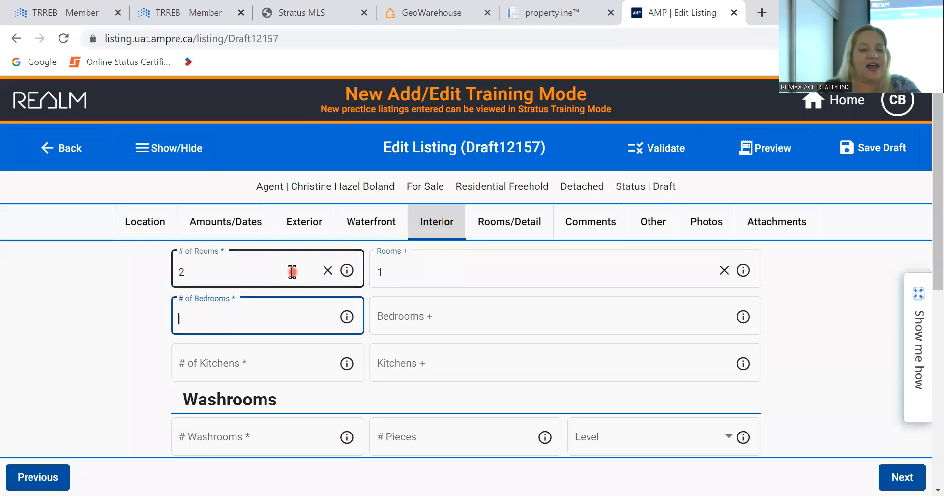
click(231, 274)
key(BackSpace)
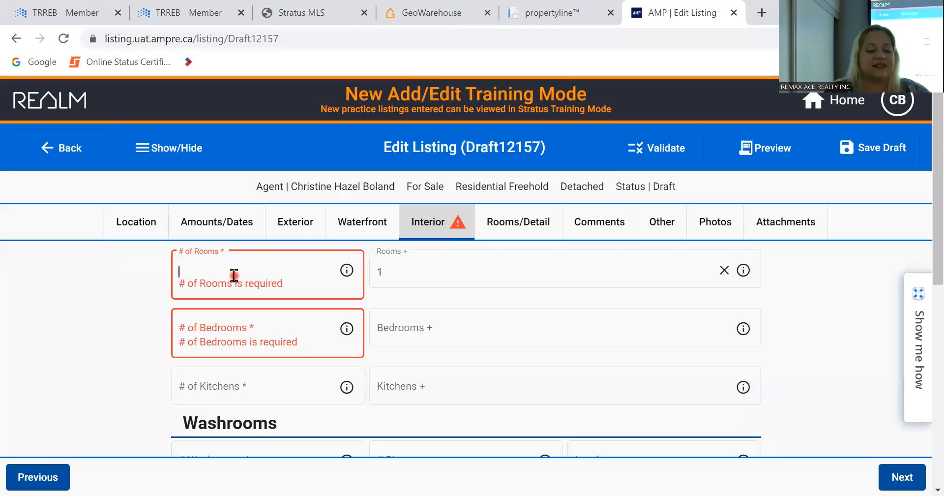
- Set Rooms + to 3 and clear the mistaken # of Rooms value
text(6)
key(Tab)
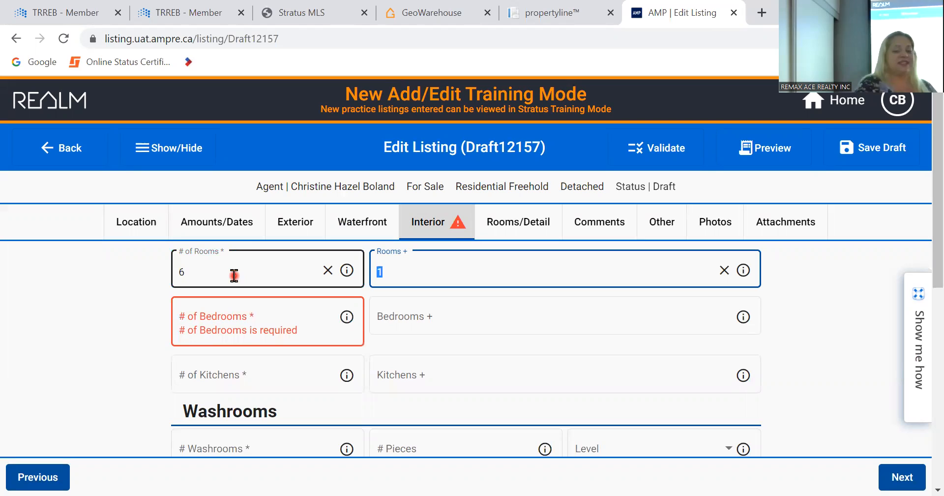
text(3)
key(Tab)
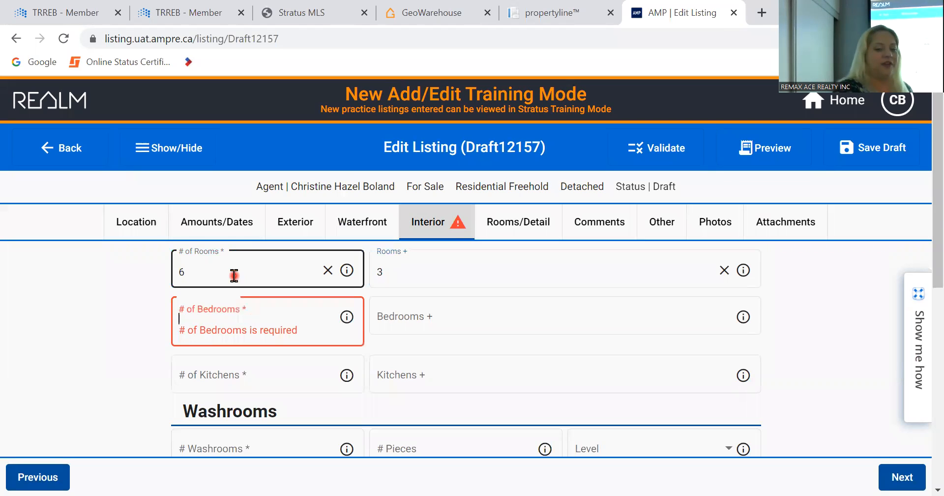
click(235, 275)
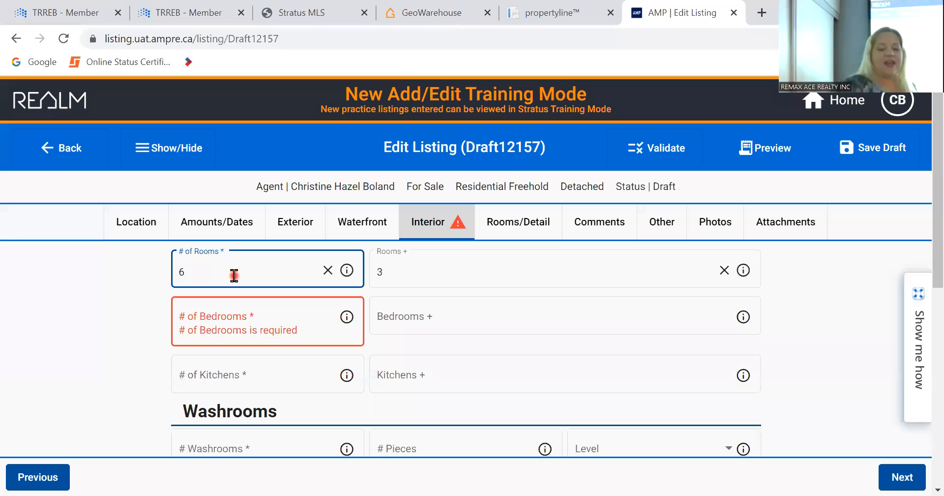
text(7)
key(BackSpace)
key(BackSpace)
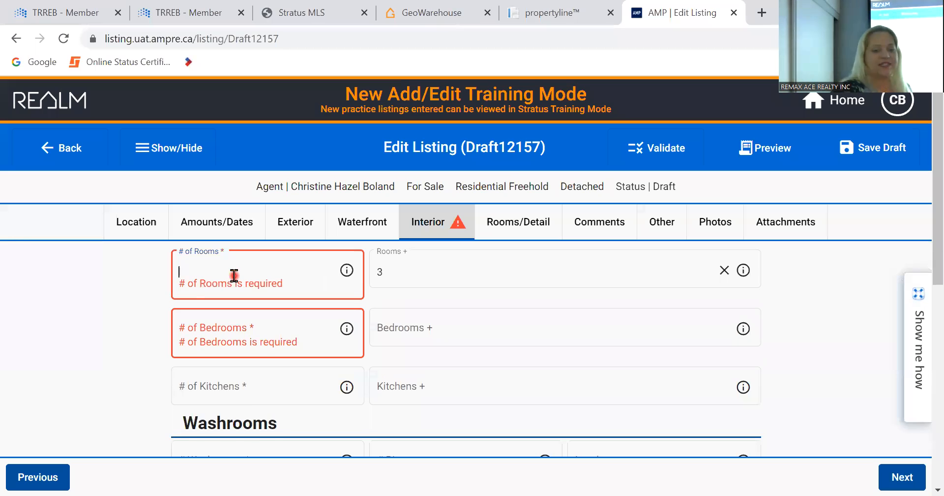
- Enter # of Rooms 7, Rooms + 1, # of Bedrooms 3 and Bedrooms + 1
text(7)
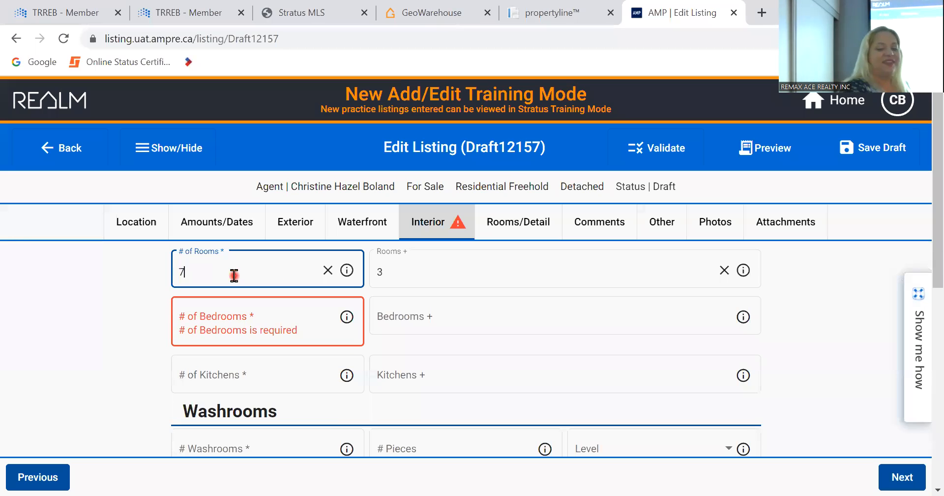
key(Tab)
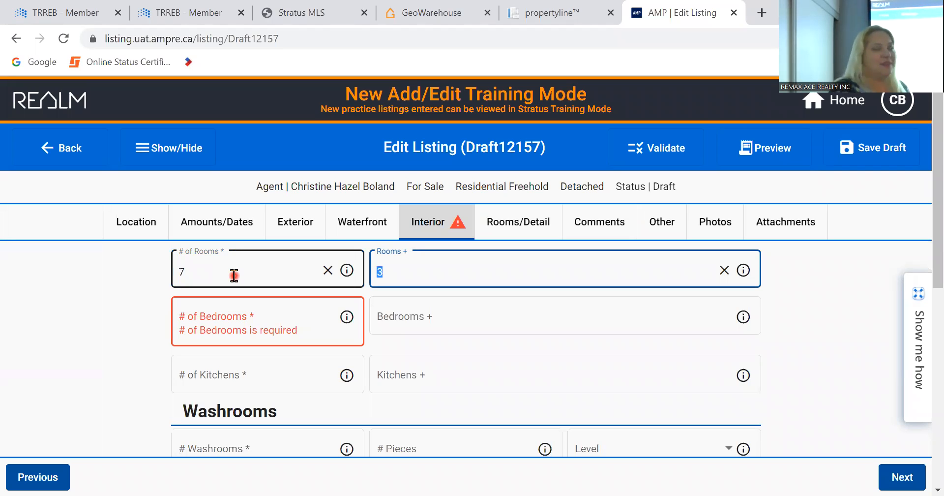
text(1)
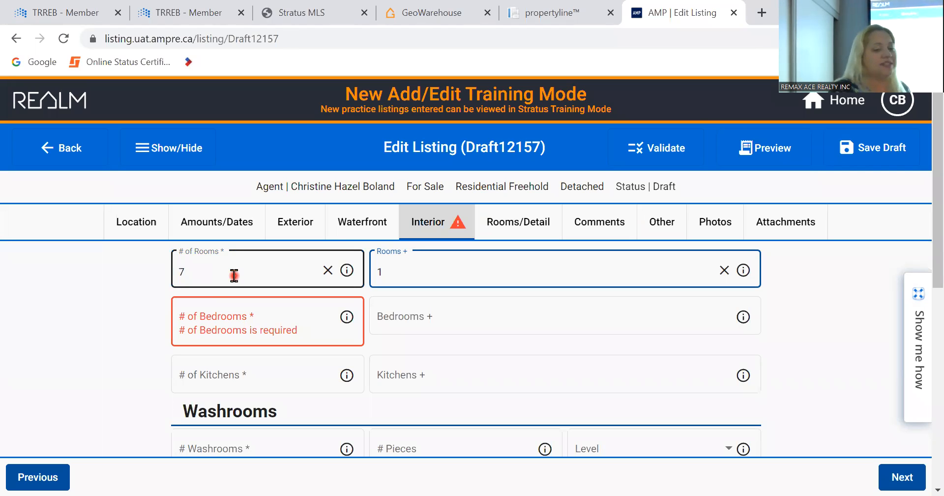
key(Tab)
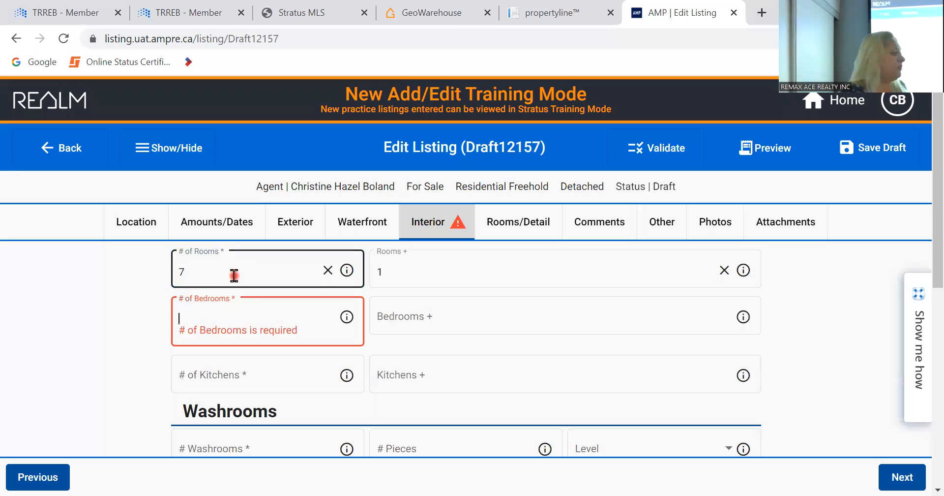
key(Tab)
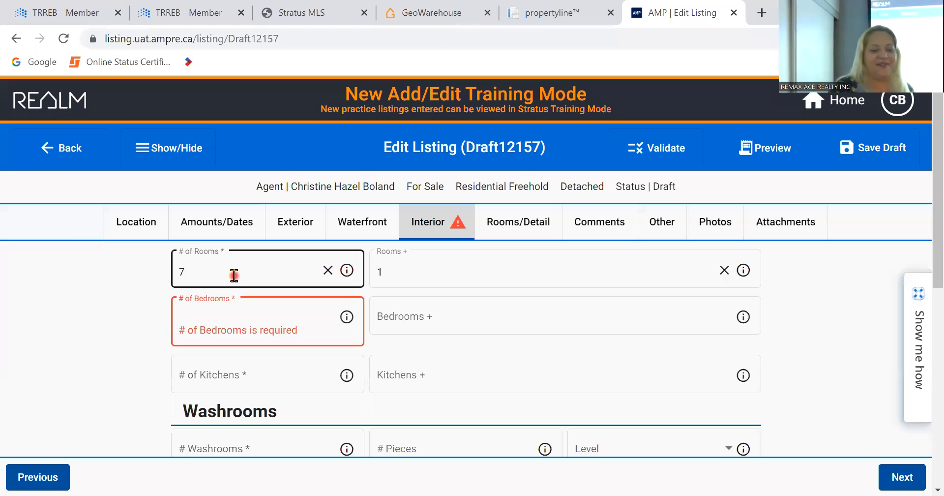
click(311, 324)
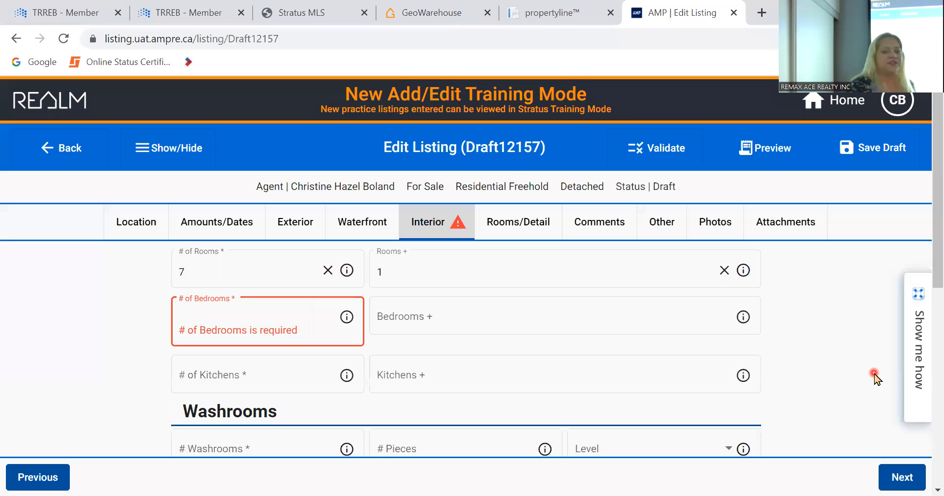
text(3)
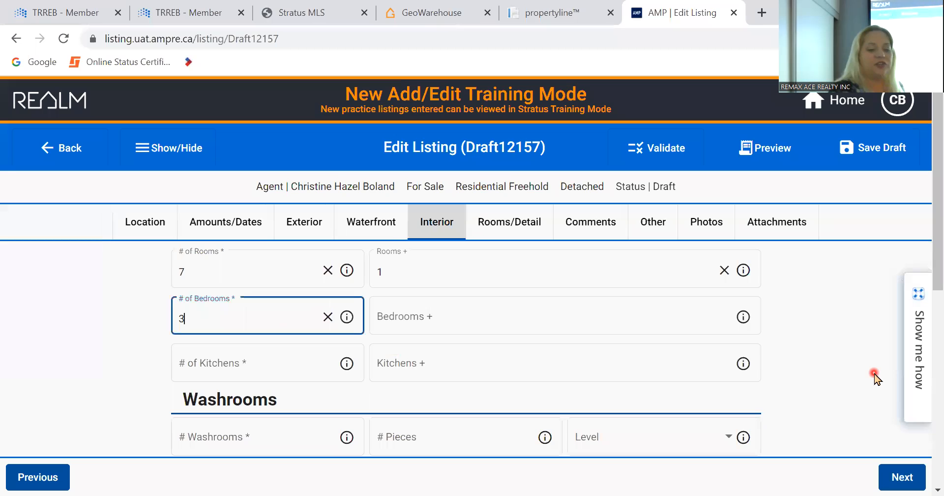
key(Tab)
text(1)
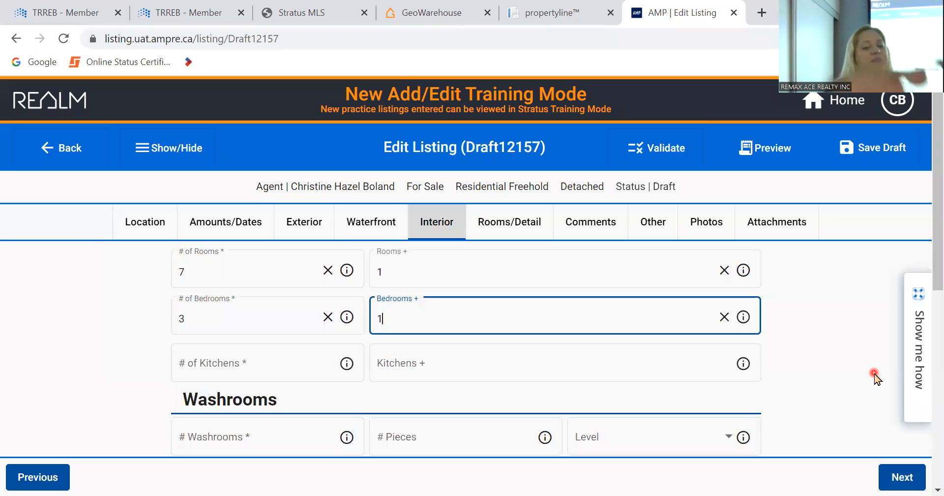
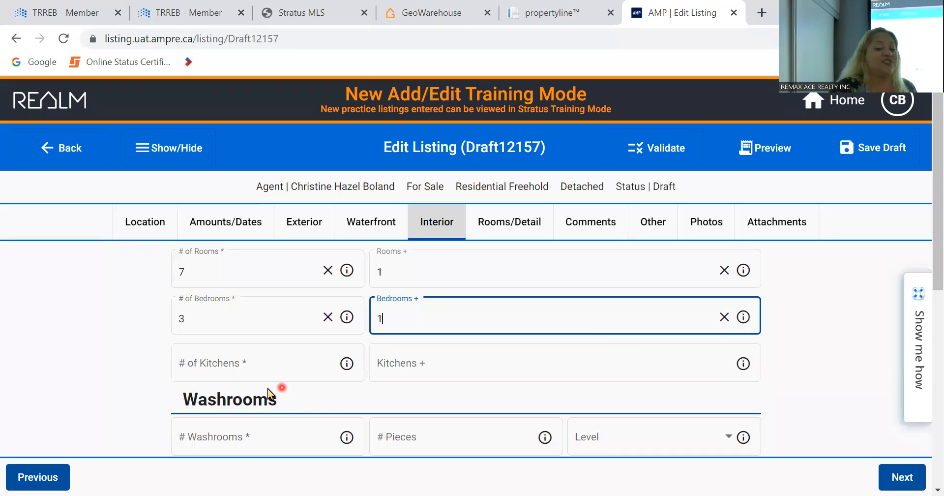
- Enter 1 in # of Kitchens and 1 in Kitchens +
click(253, 363)
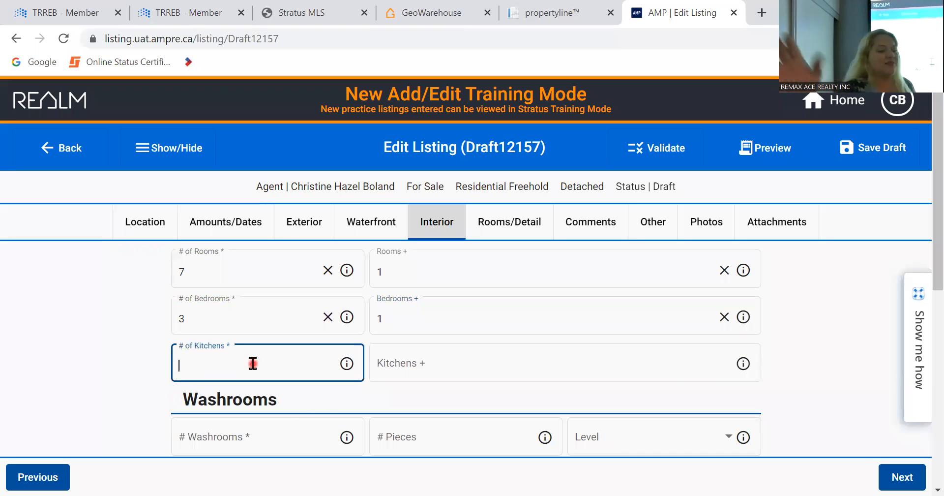
text(1)
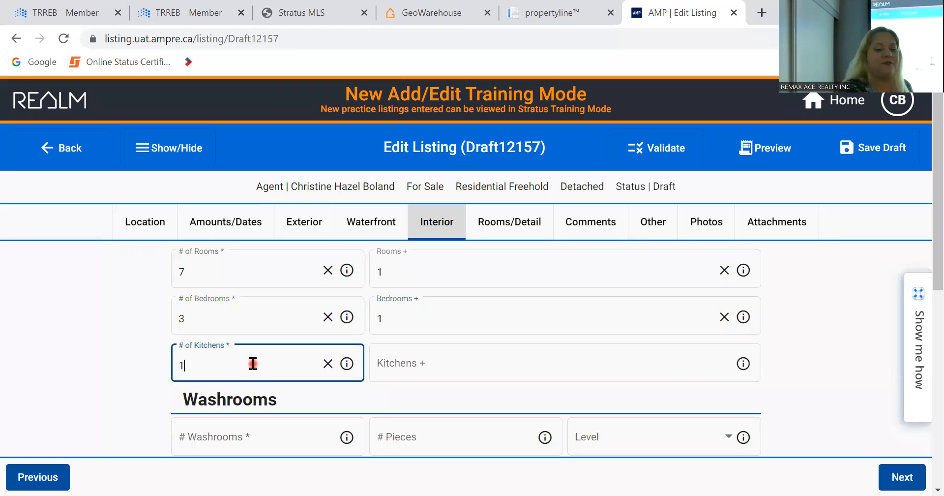
key(Tab)
text(1)
key(Tab)
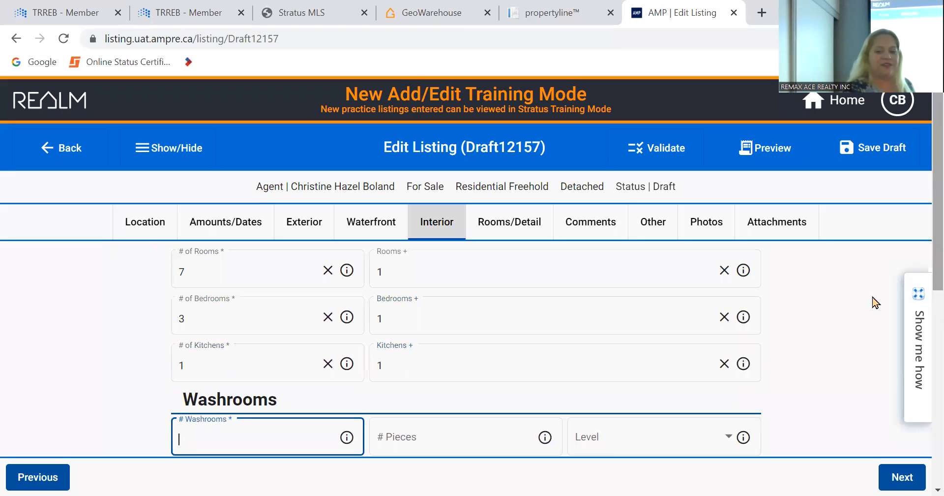
- Fill the first washroom row: 1 washroom, 2-piece, on the Main level
scroll(828, 300, down, 4)
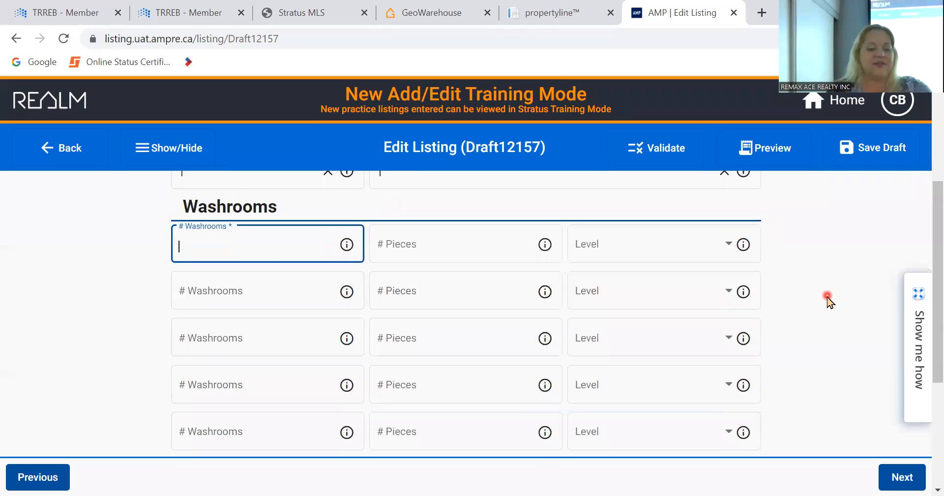
text(1)
key(Tab)
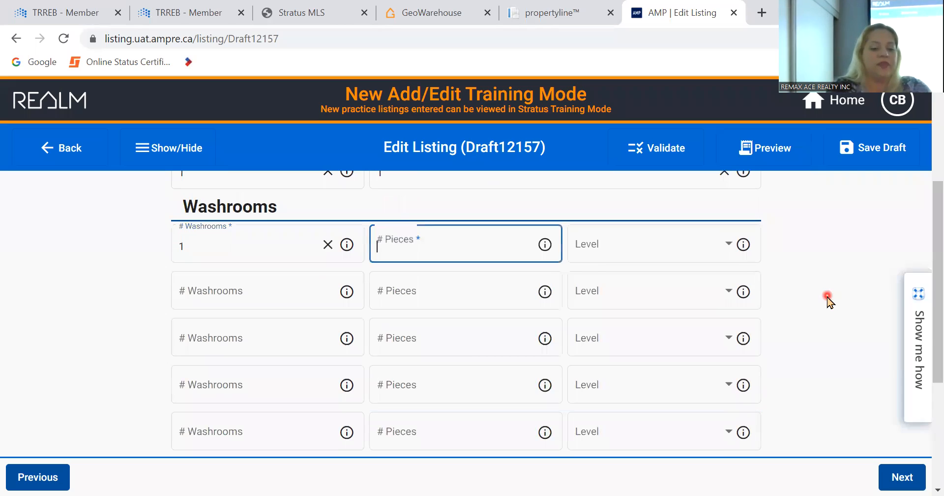
text(2)
key(Tab)
text(m)
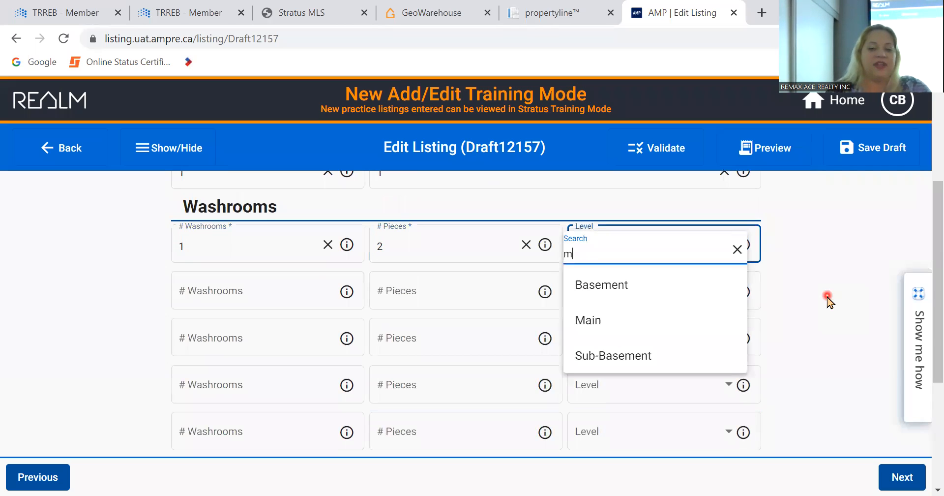
click(664, 331)
key(Tab)
- Fill the second washroom row: 1 washroom, 4-piece, on the Second level
text(1)
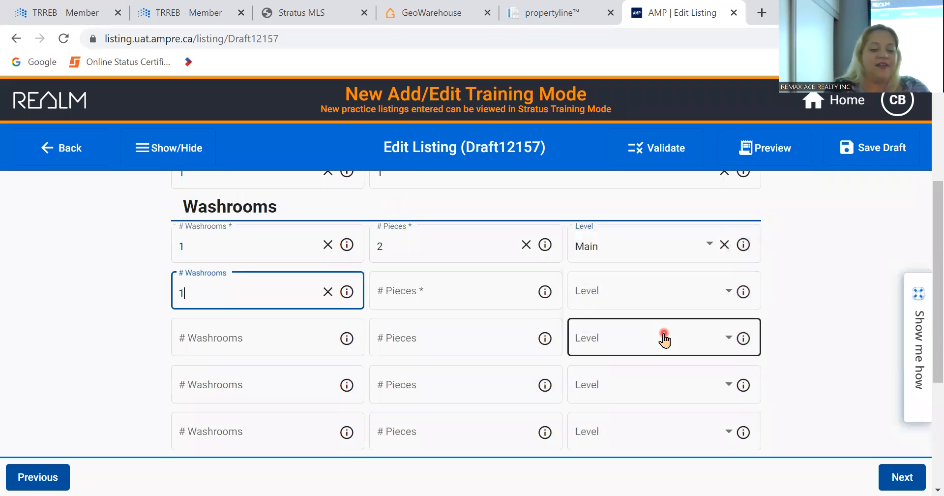
key(Tab)
text(4)
key(Tab)
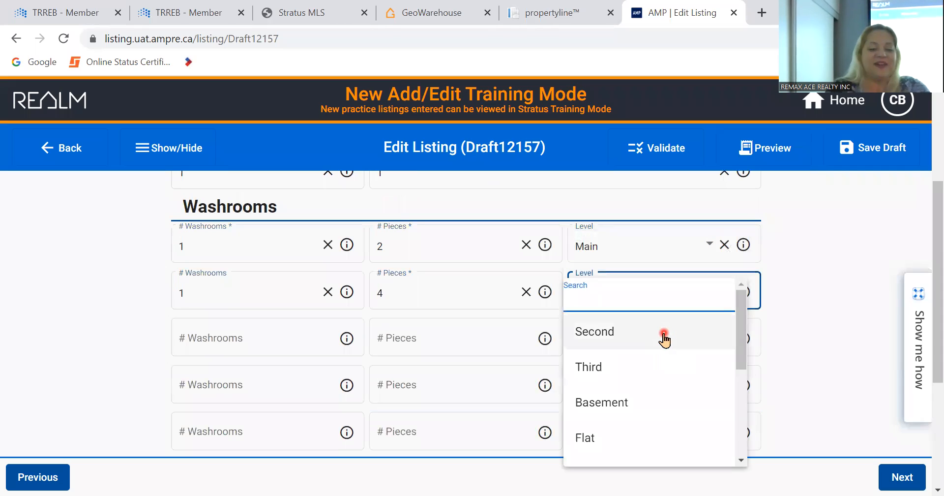
text(2)
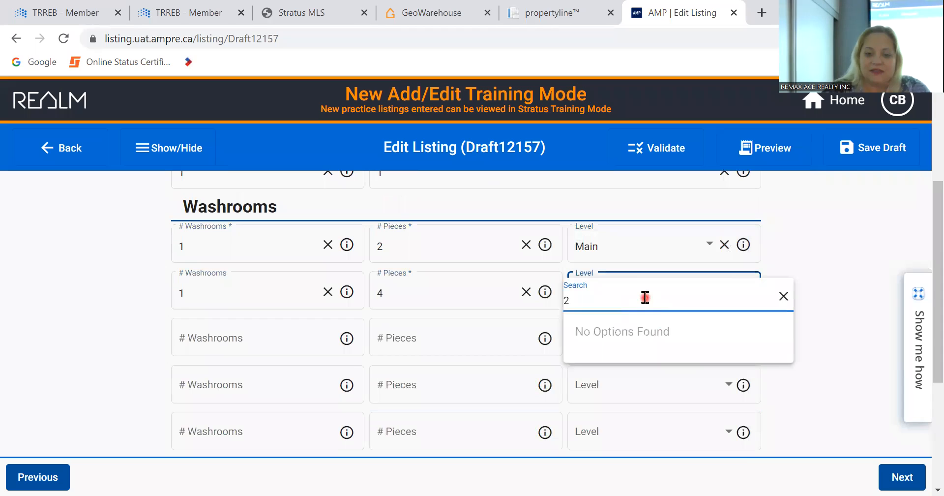
key(BackSpace)
click(636, 348)
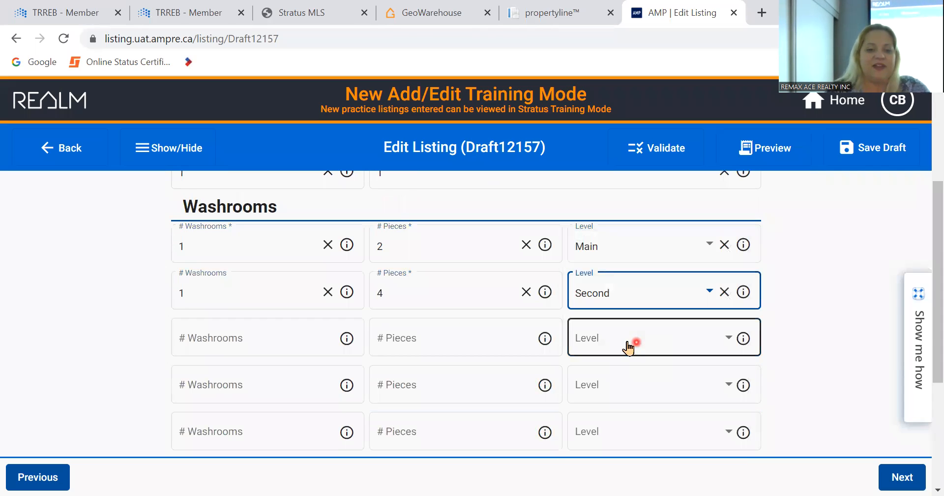
- Fill the third washroom row: 1 washroom, 3-piece, on the Second level
click(317, 336)
text(1)
key(Tab)
text(3)
key(Tab)
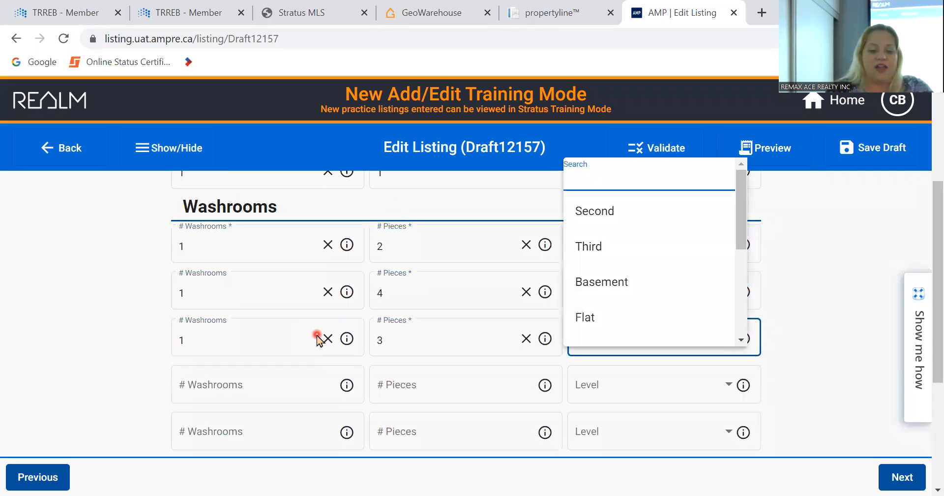
text(sec)
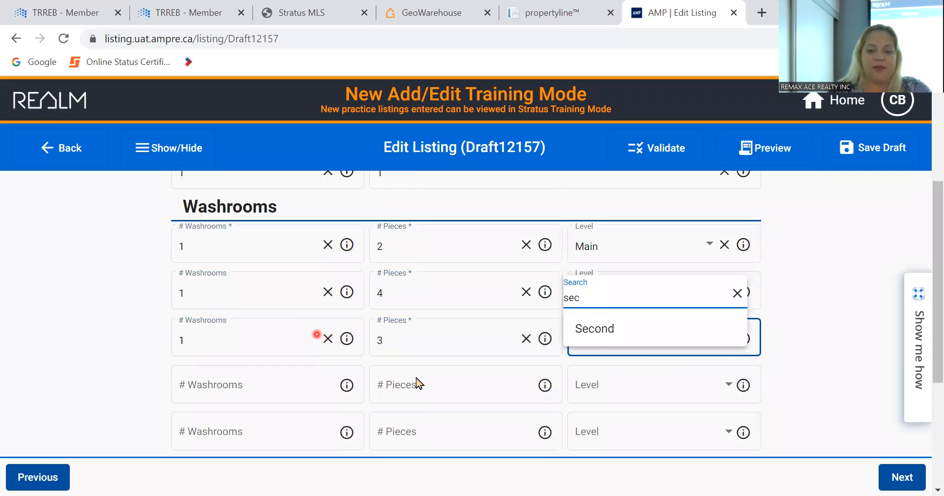
click(592, 341)
click(836, 285)
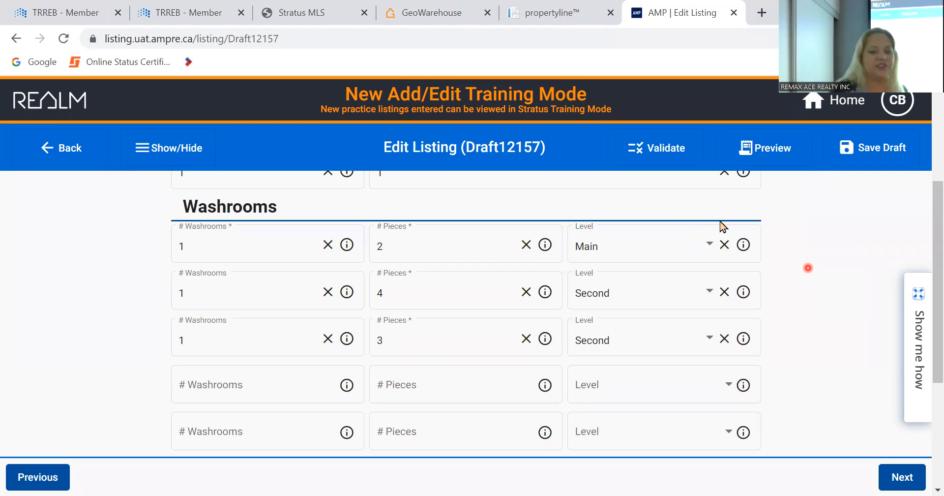
scroll(864, 276, down, 4)
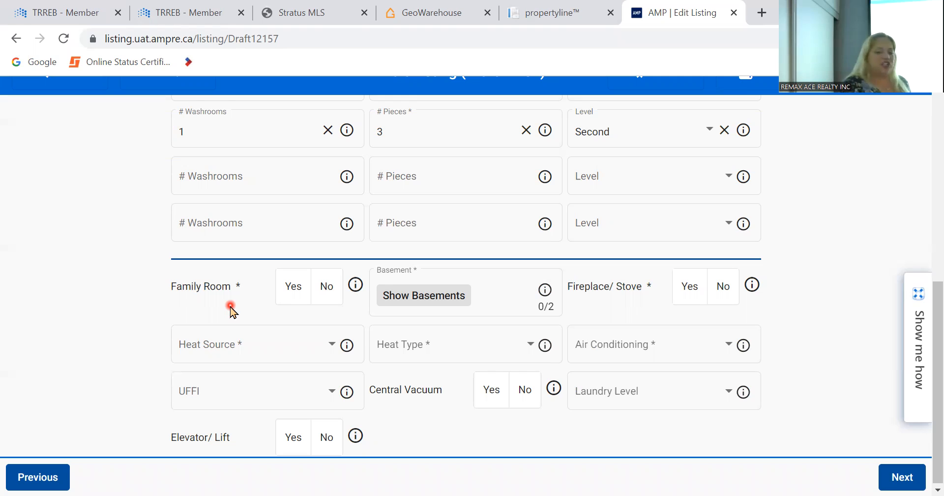
- Set no family room, a fireplace/stove, Gas Forced Air heating and Central Air
click(327, 297)
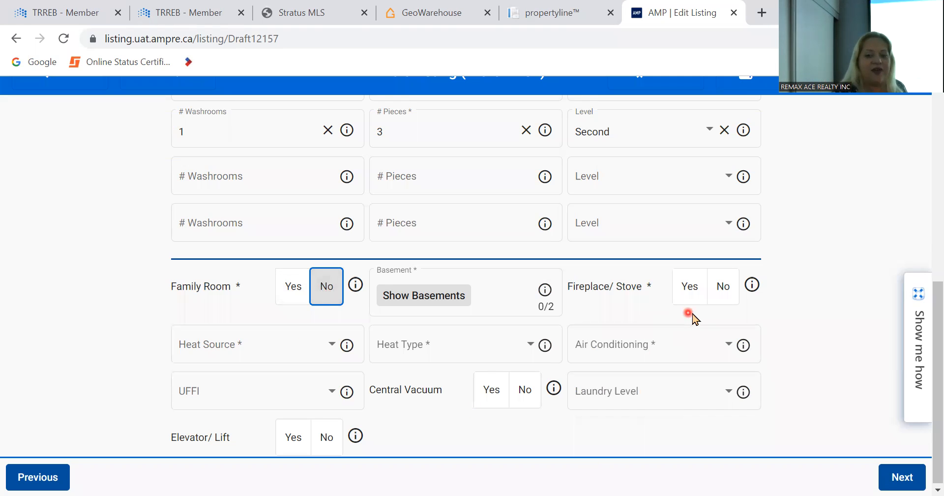
click(688, 294)
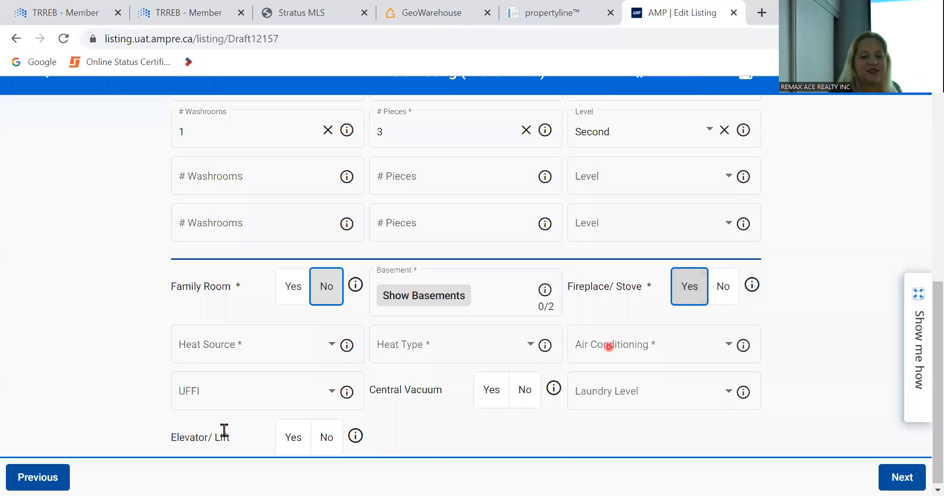
click(193, 350)
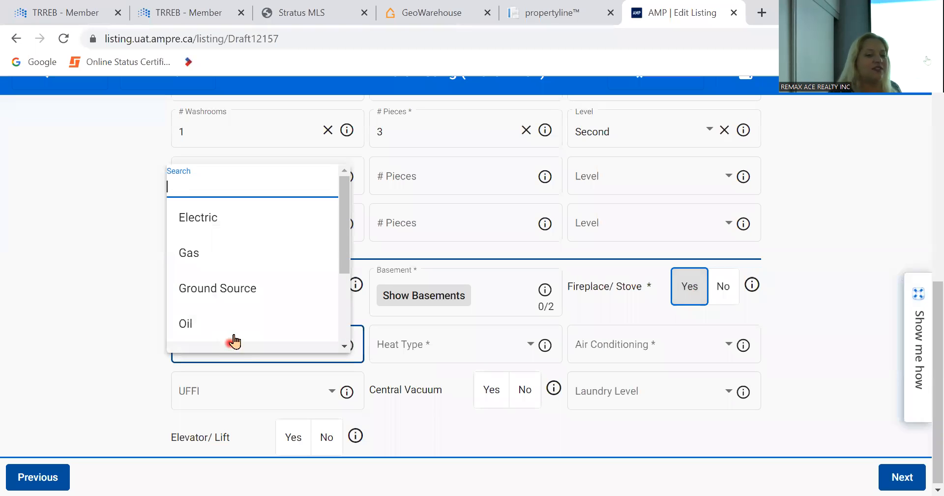
click(264, 256)
click(476, 352)
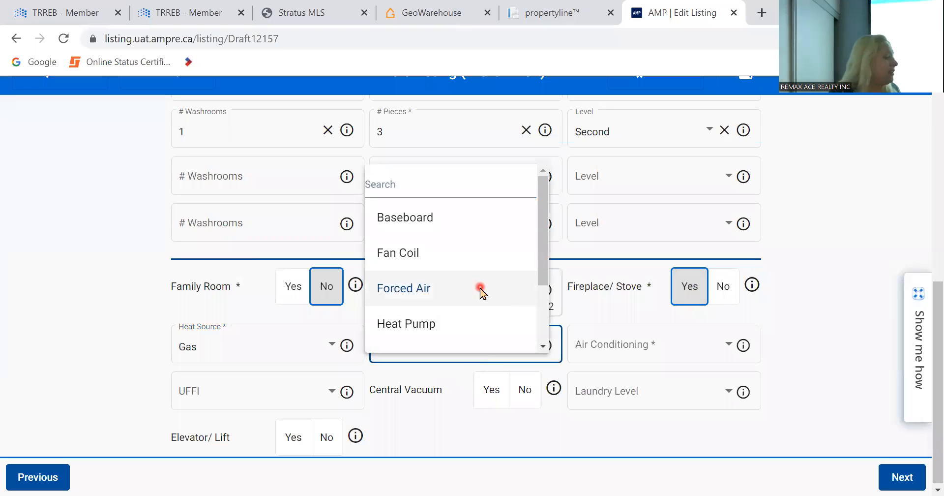
click(479, 289)
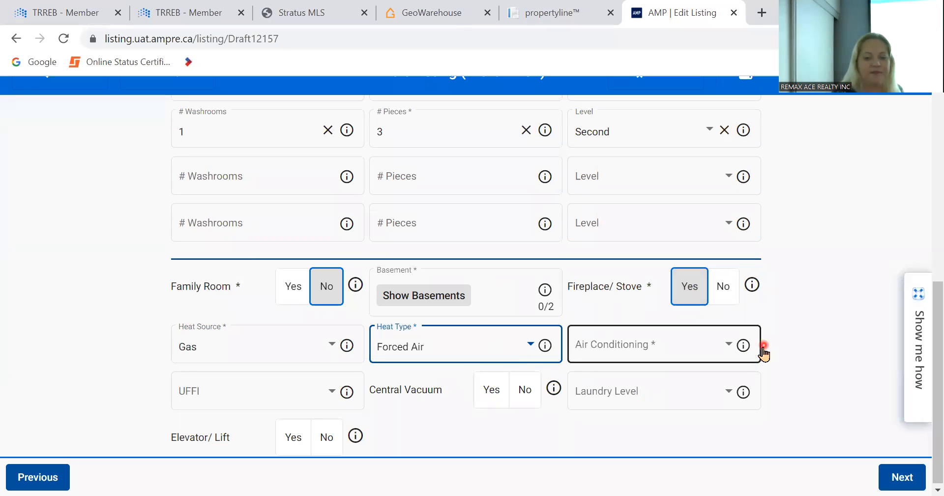
click(708, 344)
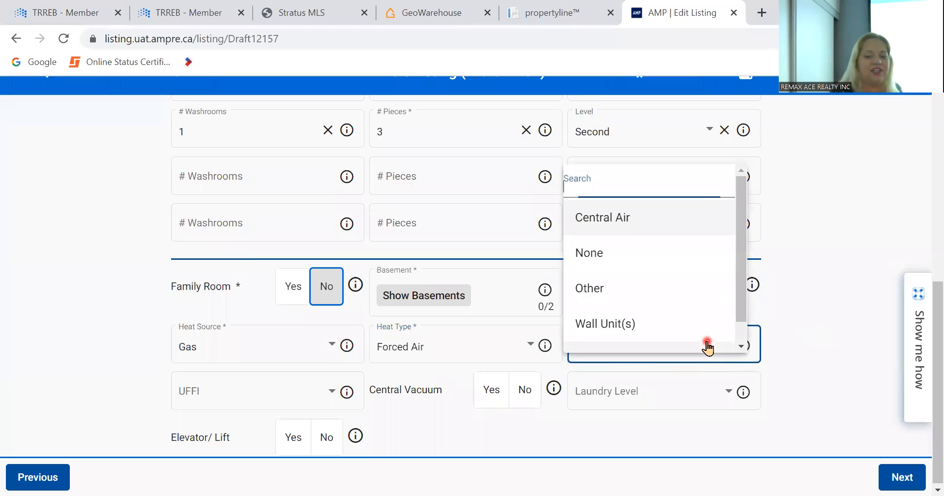
click(671, 229)
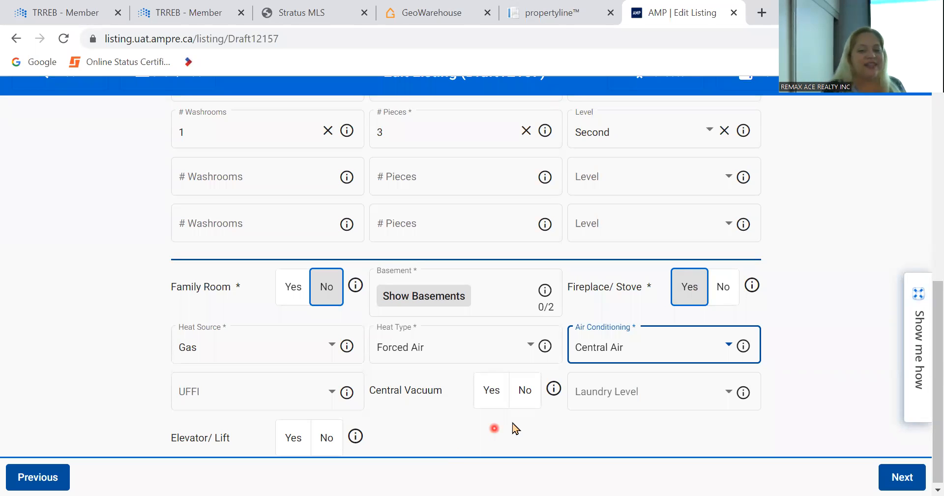
- Mark no central vacuum, set laundry to Lower Level, and continue to Rooms/Detail
click(525, 393)
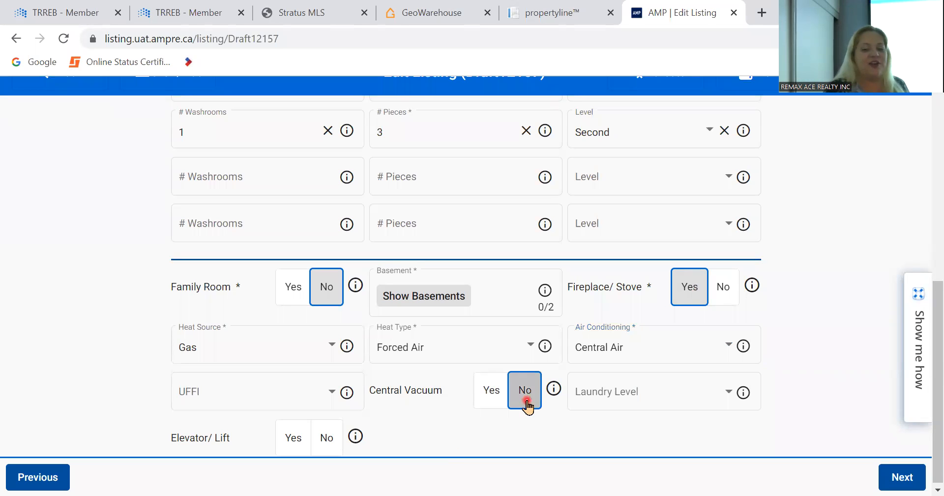
click(613, 388)
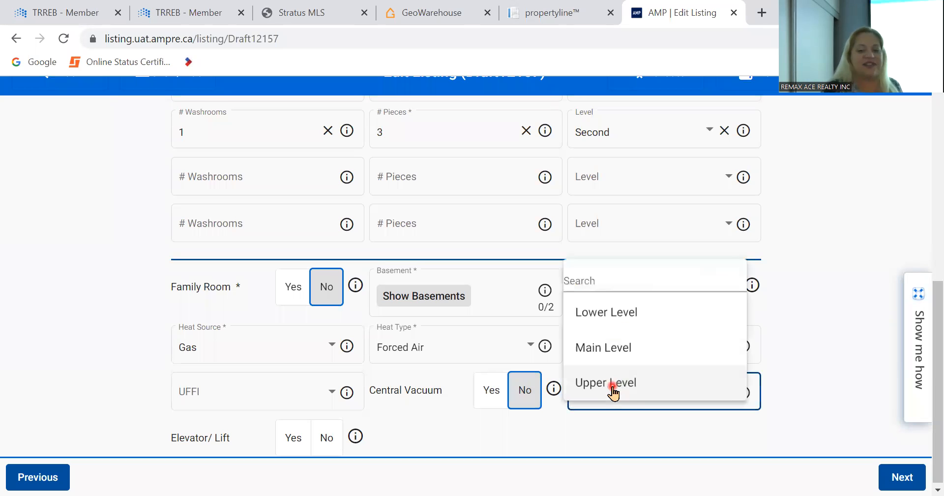
click(647, 309)
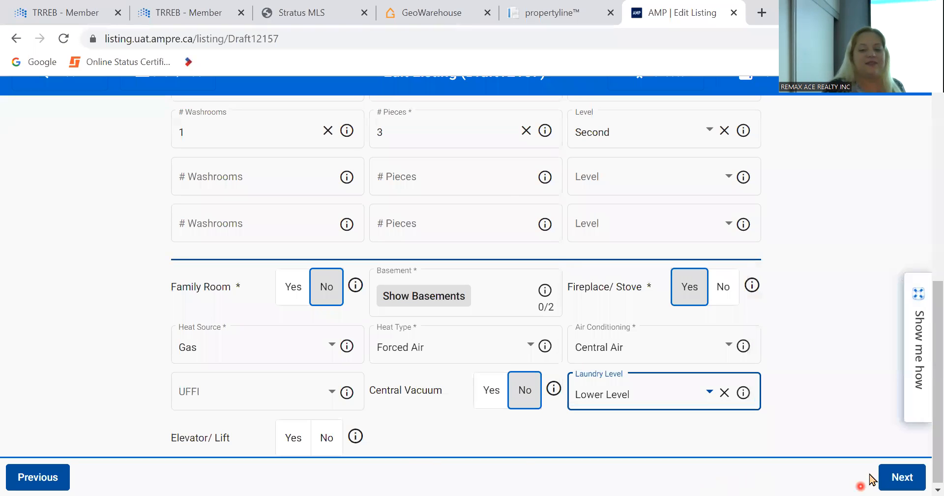
click(899, 477)
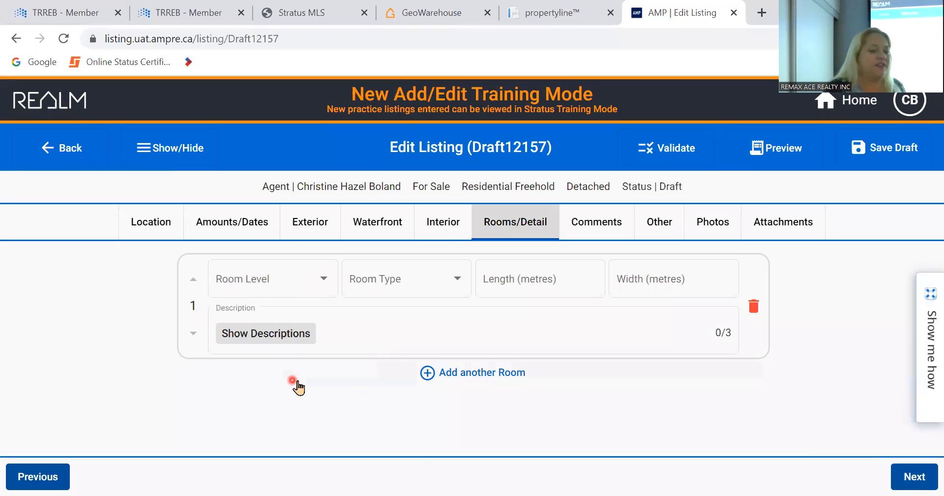
- Add a Second-level Primary Bedroom measuring 3.5 by 4.25
click(326, 290)
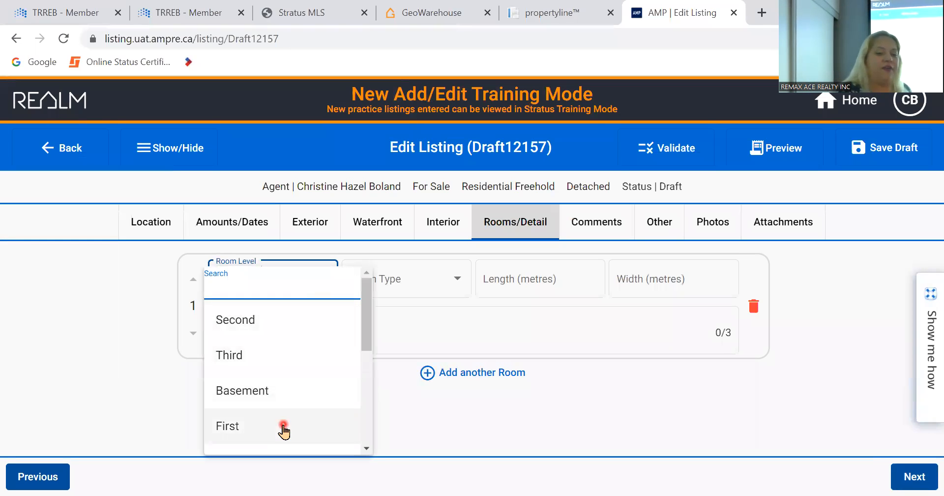
click(284, 318)
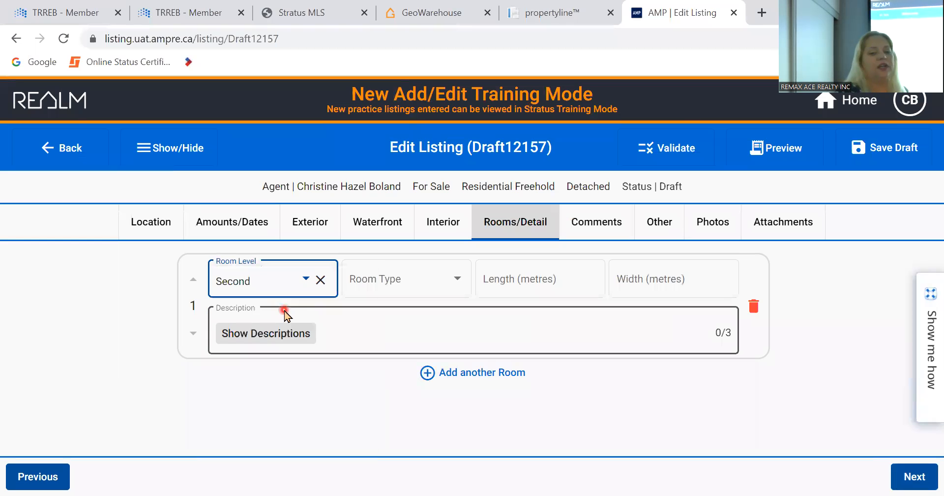
click(286, 336)
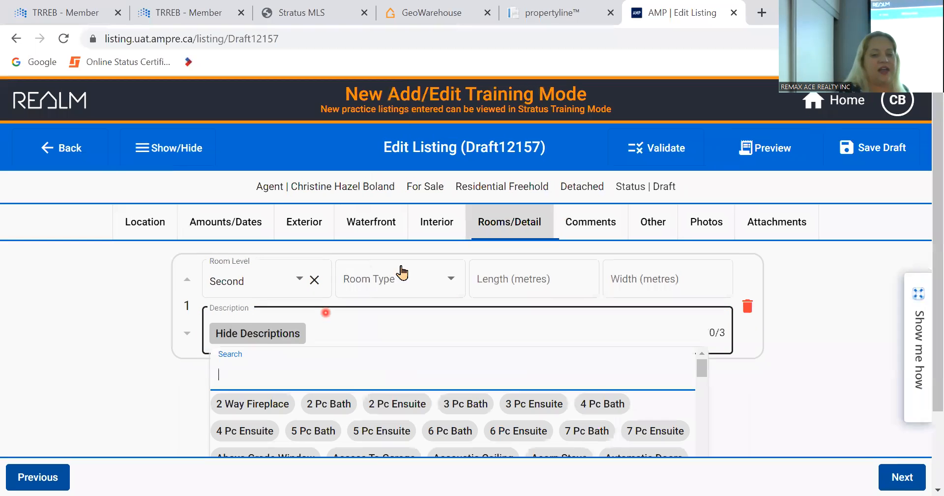
click(402, 272)
text(p)
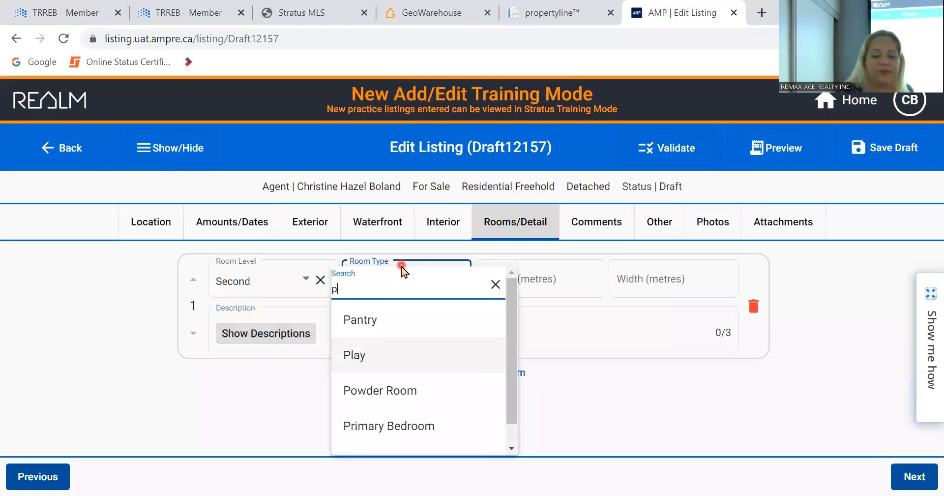
text(r)
click(408, 327)
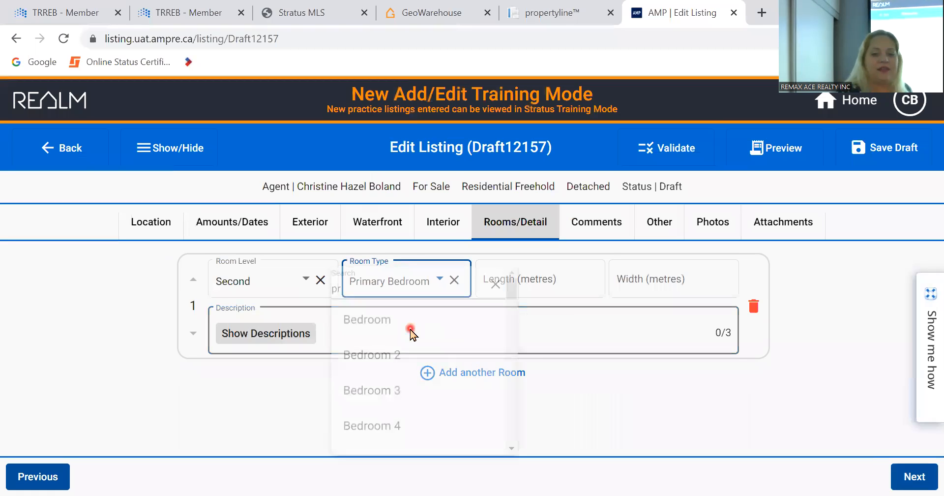
click(547, 279)
text(3.5)
key(Tab)
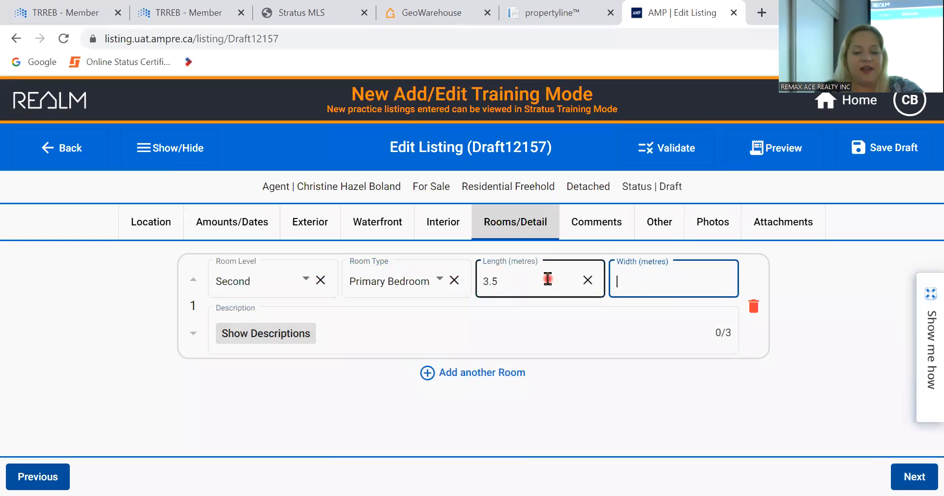
text(4.25)
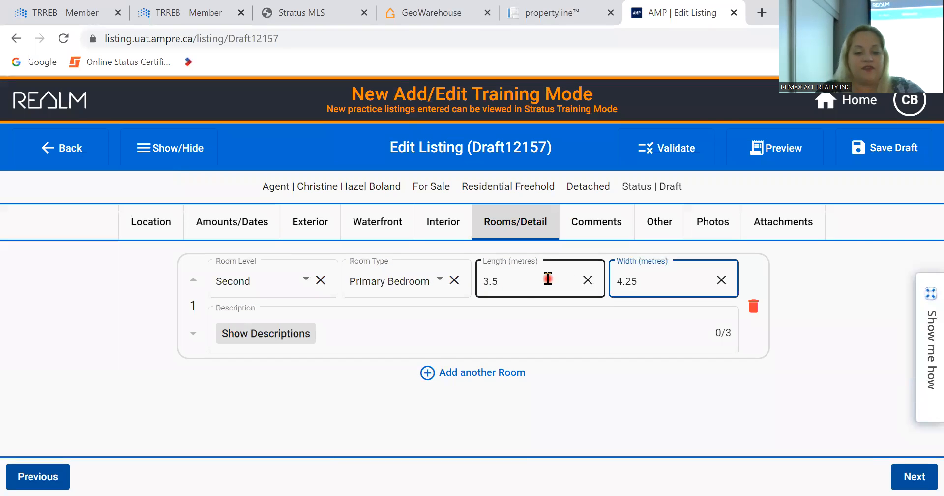
key(Tab)
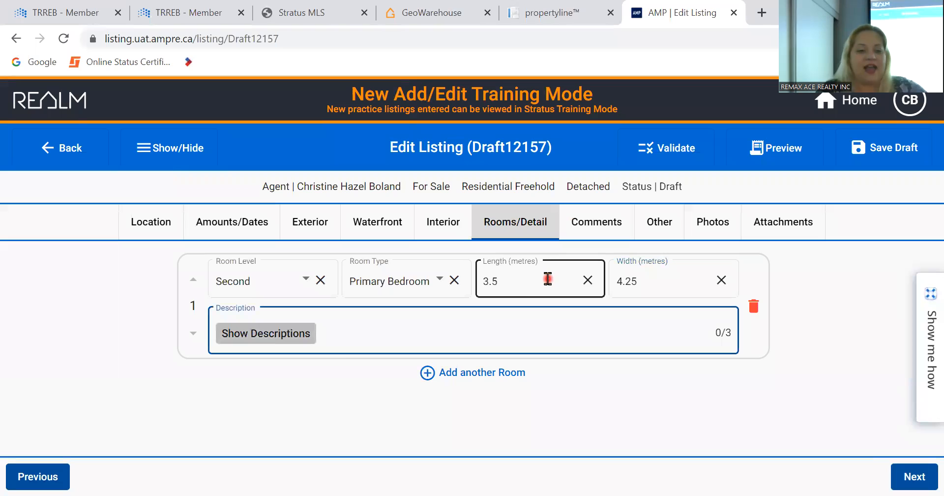
- Add Large Window as the room description and continue to Comments
click(293, 337)
scroll(784, 373, down, 2)
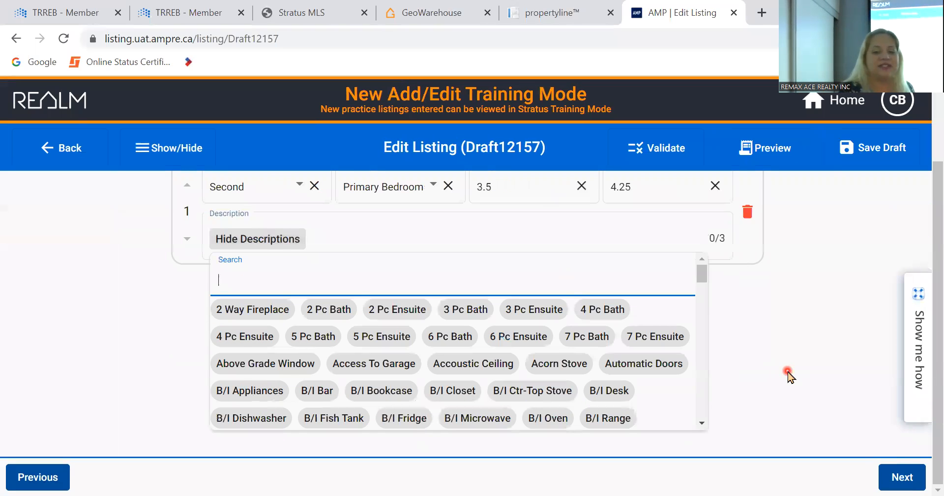
click(704, 396)
click(705, 396)
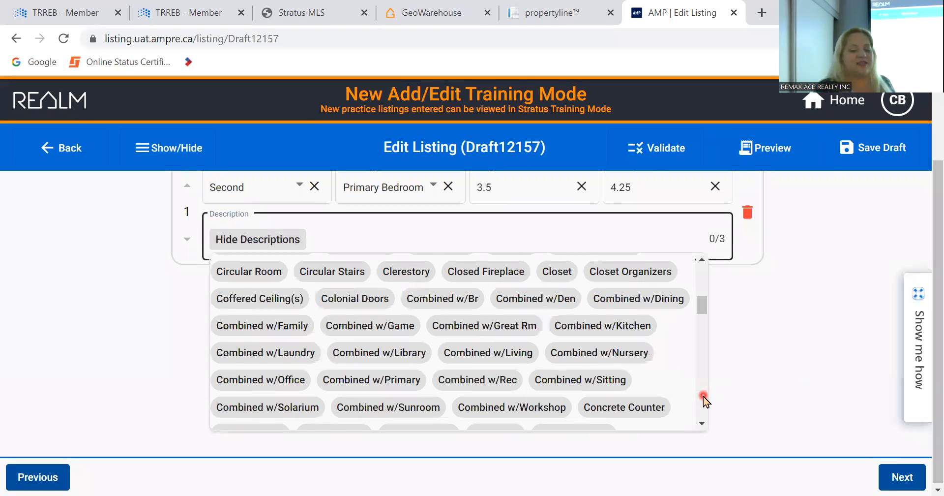
click(704, 397)
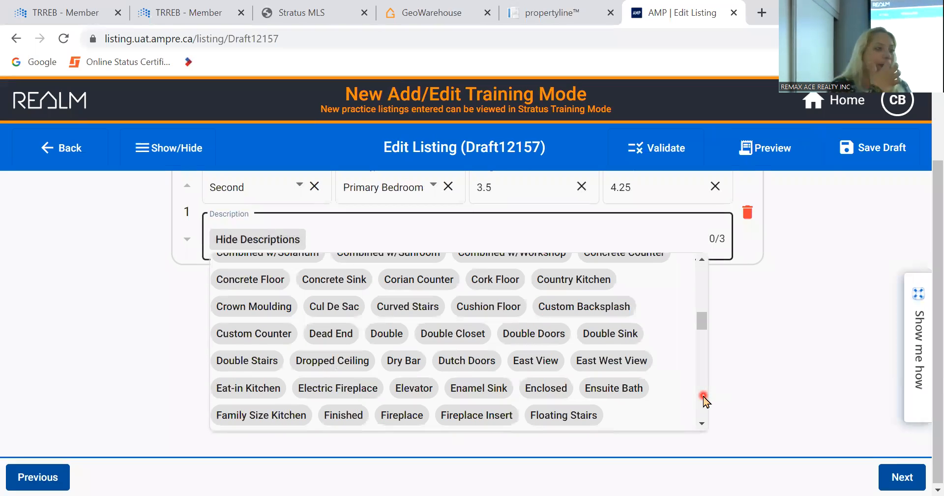
click(704, 396)
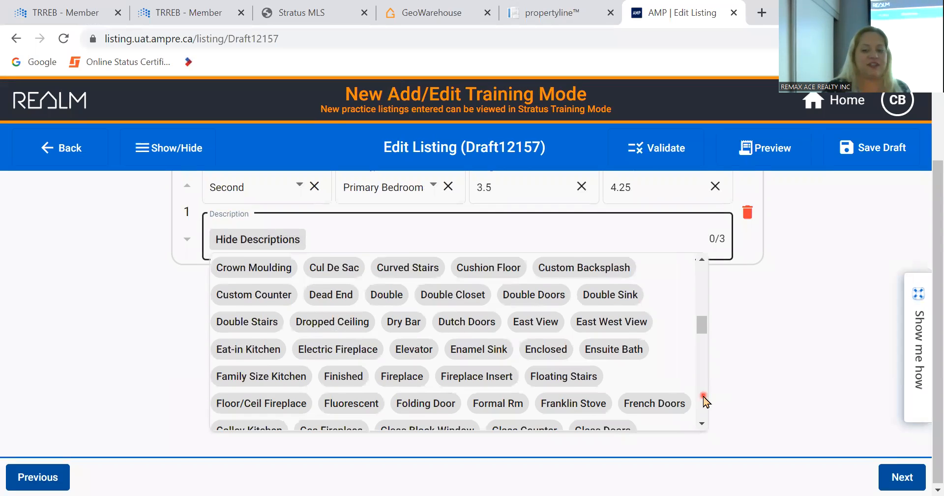
click(704, 396)
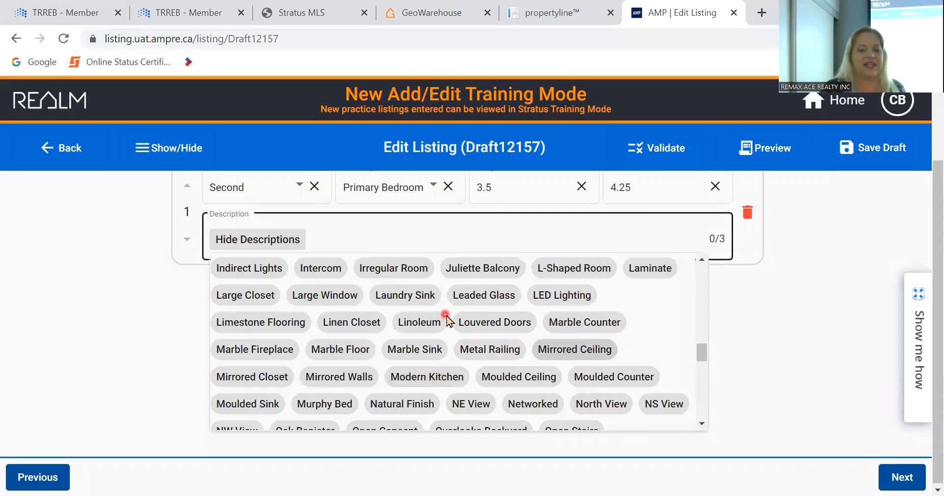
click(335, 297)
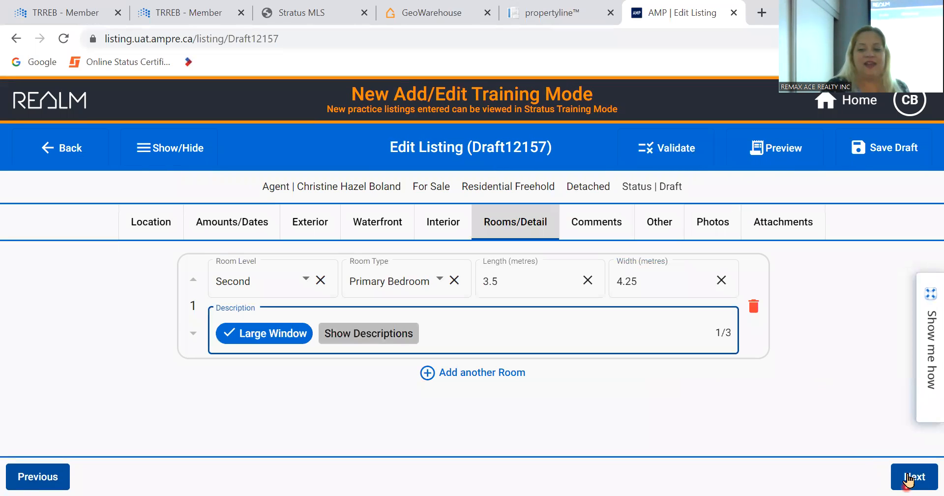
click(905, 477)
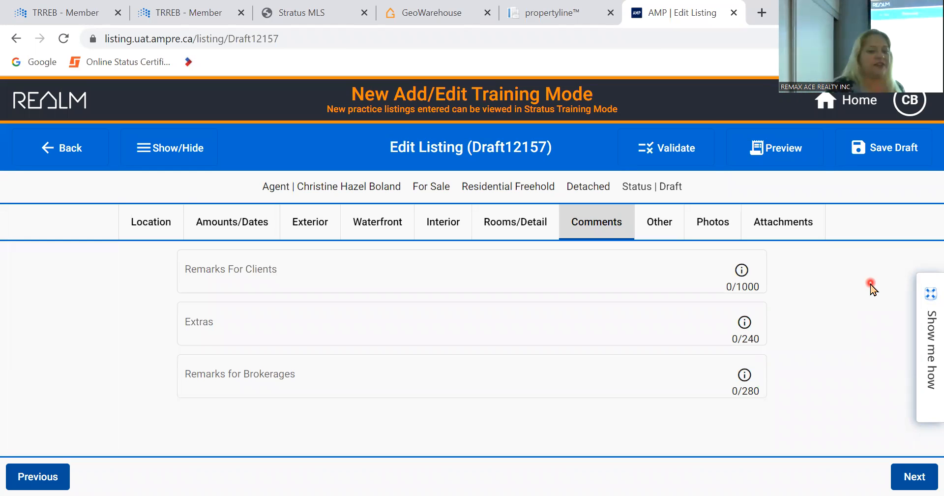
- Leave Extras and Remarks for Brokerages blank, then go to the Other tab
click(534, 316)
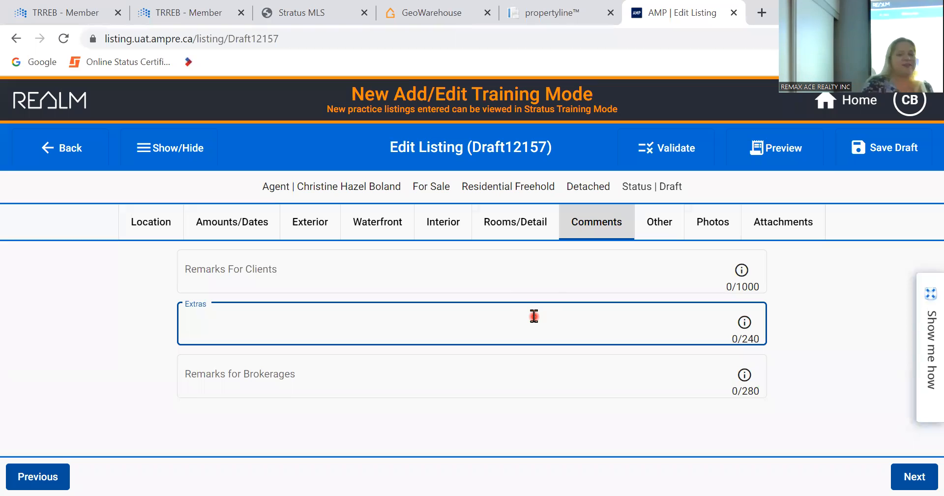
click(485, 367)
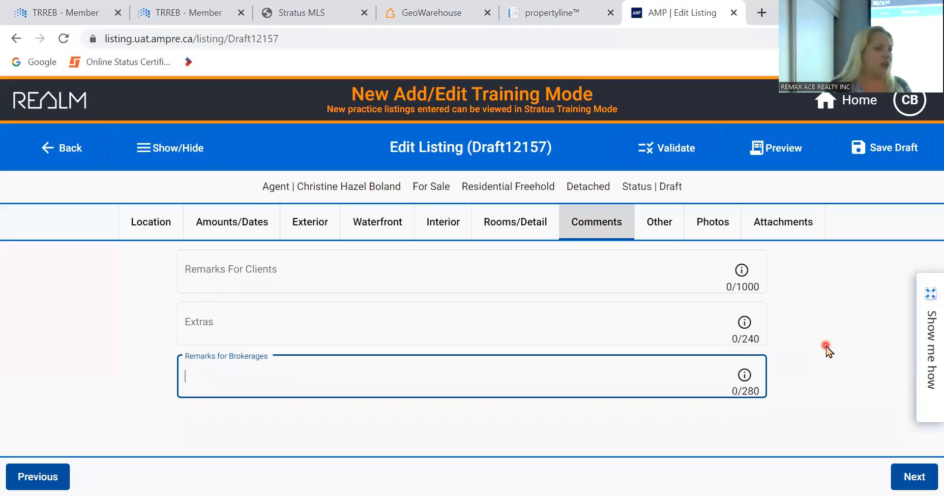
click(663, 221)
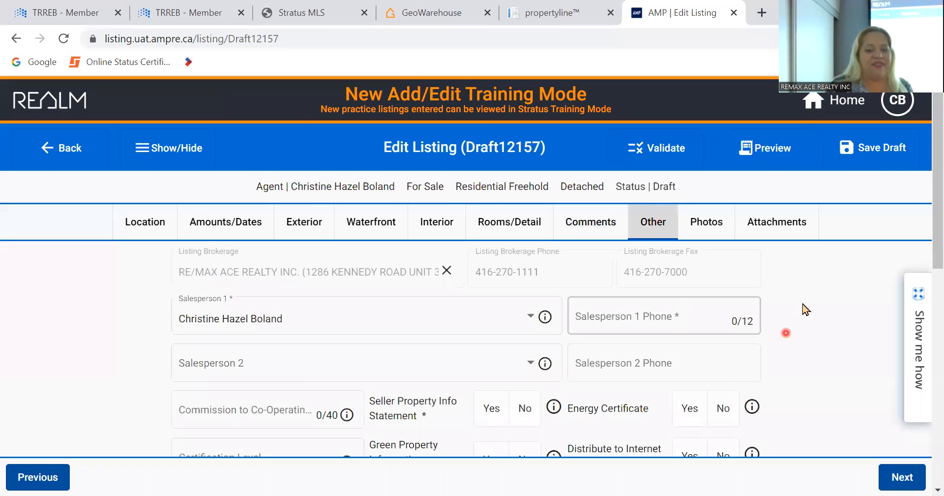
- Enter Salesperson 1's phone number
scroll(803, 301, down, 1)
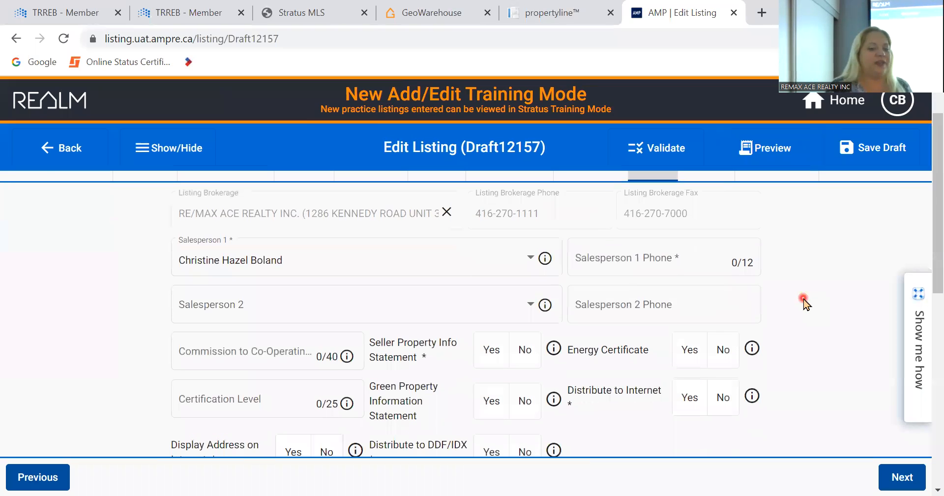
click(682, 256)
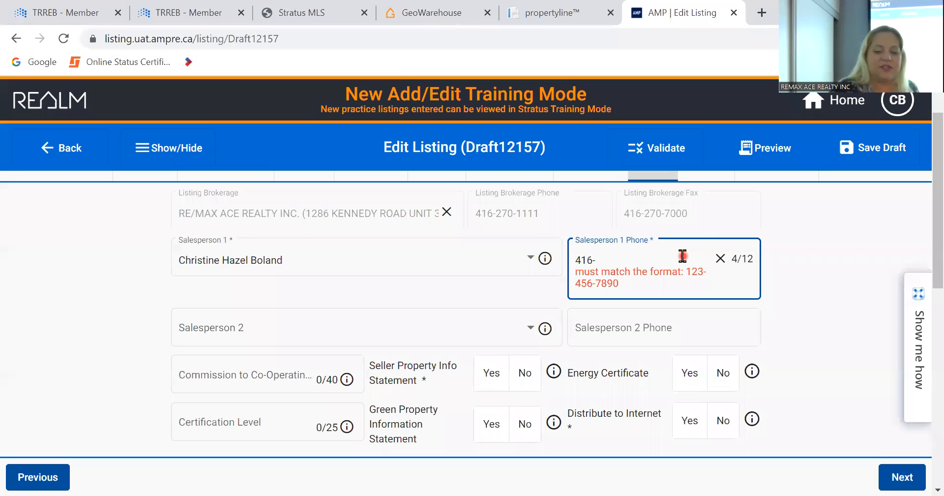
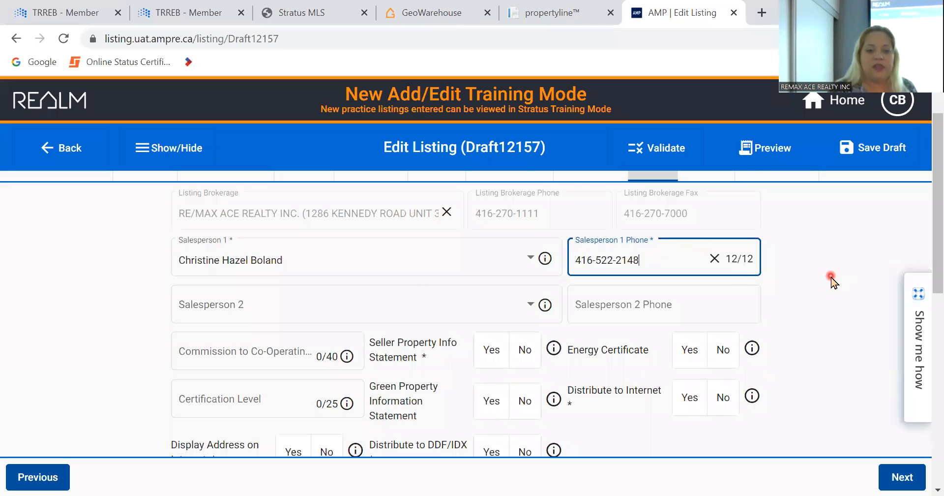
- Enter '2.5% plus hst' as the commission to co-operating brokerage
scroll(830, 275, down, 2)
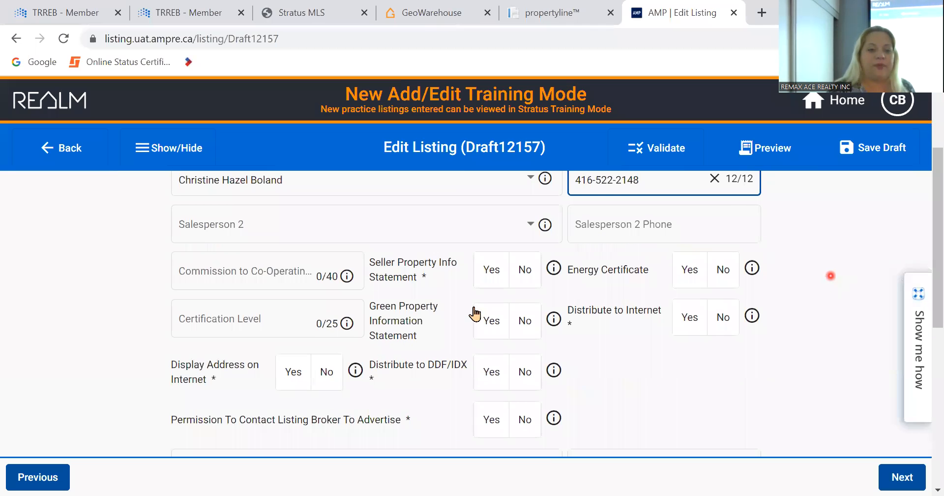
click(290, 277)
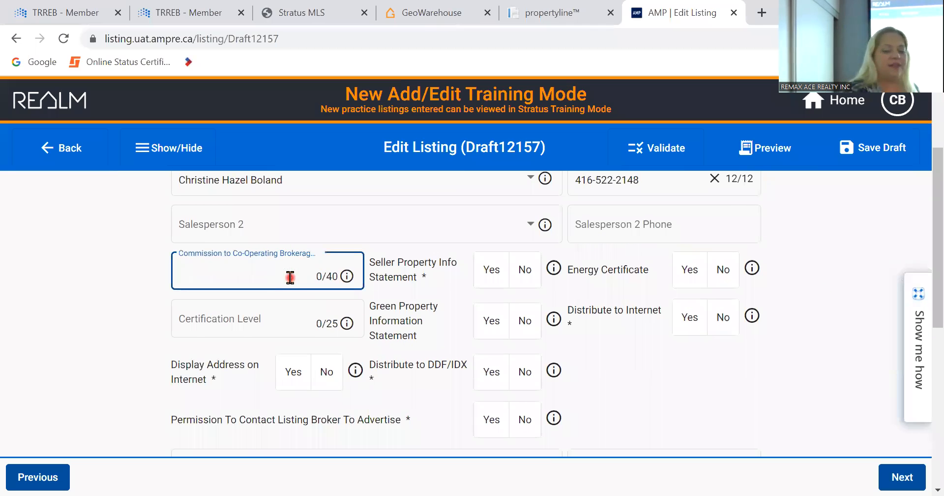
text(2.)
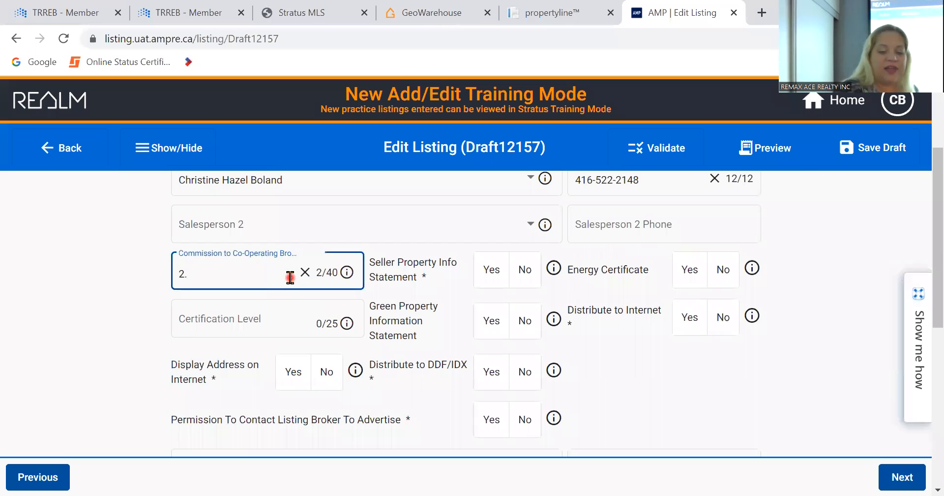
text(5%)
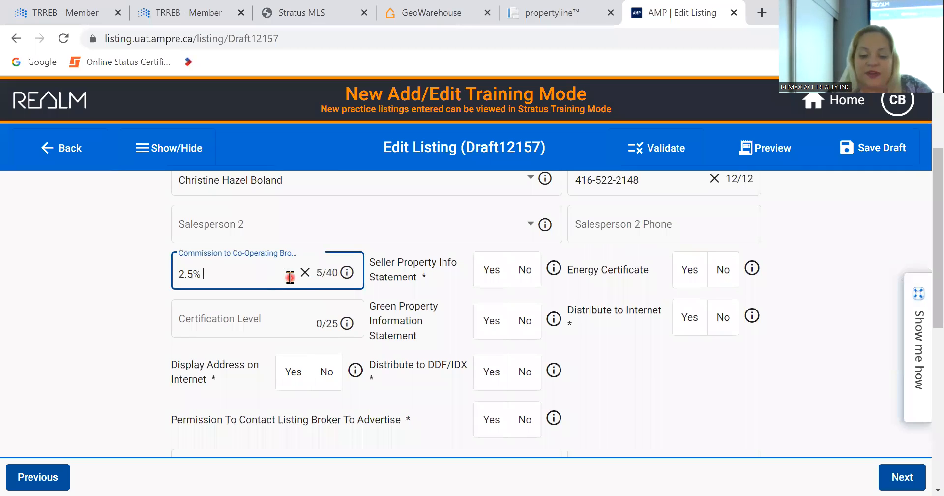
text(pl)
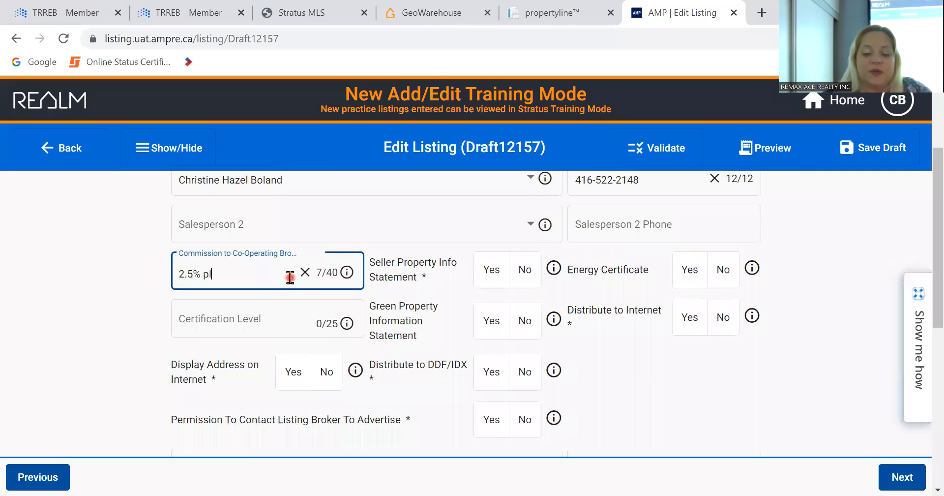
text(us hst)
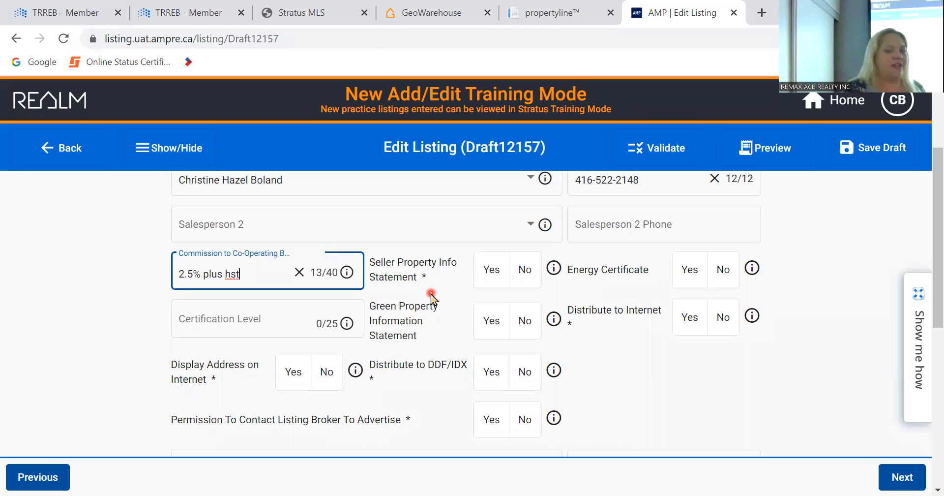
- Answer No for Seller Property Info Statement and review the surrounding fields
click(533, 279)
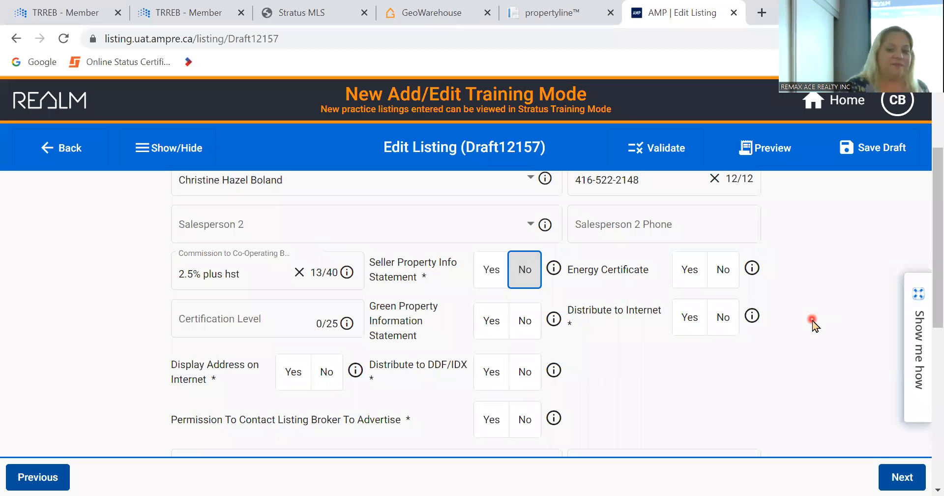
scroll(813, 324, down, 1)
scroll(813, 323, up, 1)
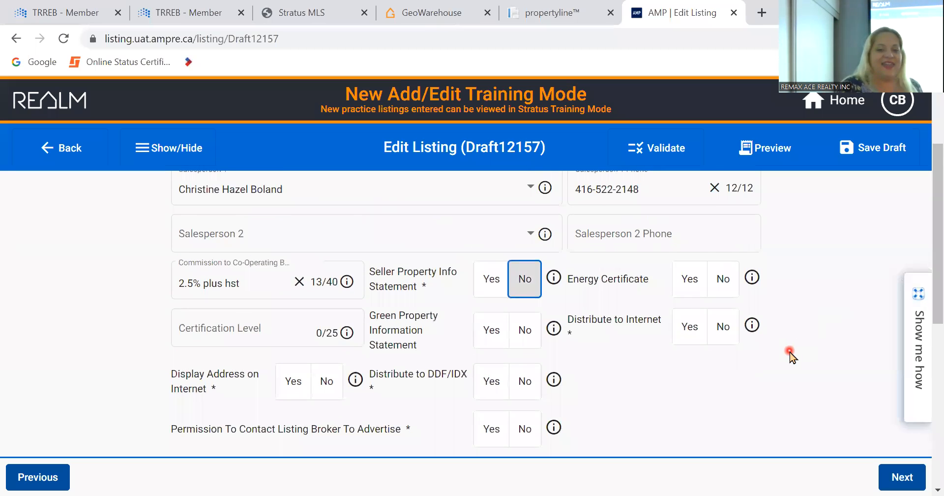
scroll(790, 355, down, 1)
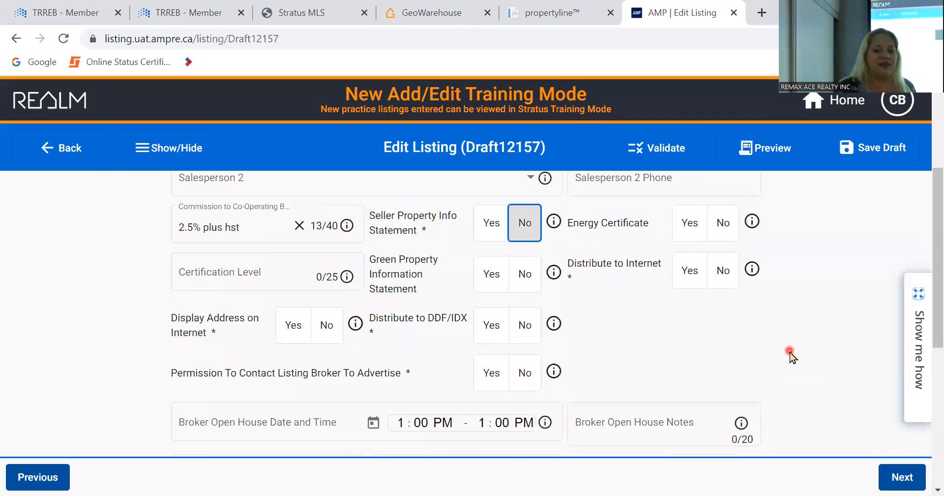
scroll(790, 355, up, 1)
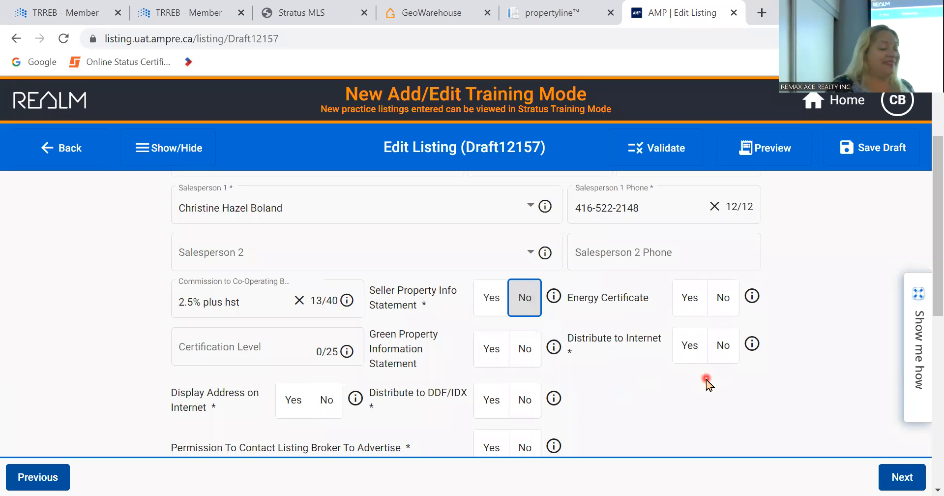
- Scroll through the Other section to review the commission and Seller Property Info entries
scroll(707, 382, down, 3)
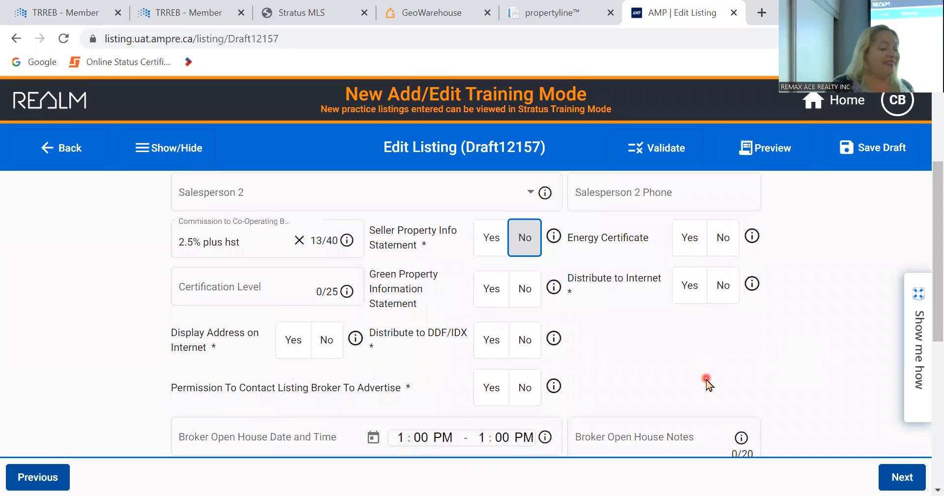
scroll(706, 383, up, 1)
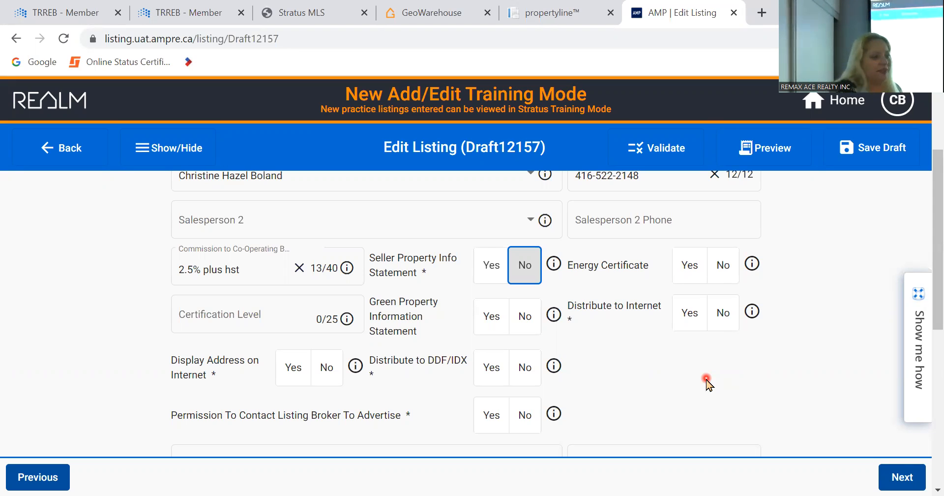
- Answer Yes for both Distribute to Internet and Display Address on Internet
scroll(651, 348, down, 2)
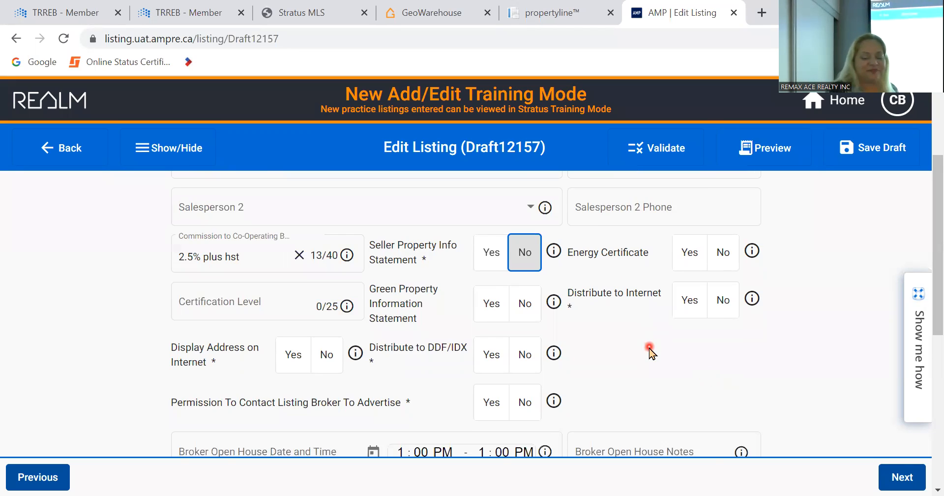
scroll(650, 352, up, 1)
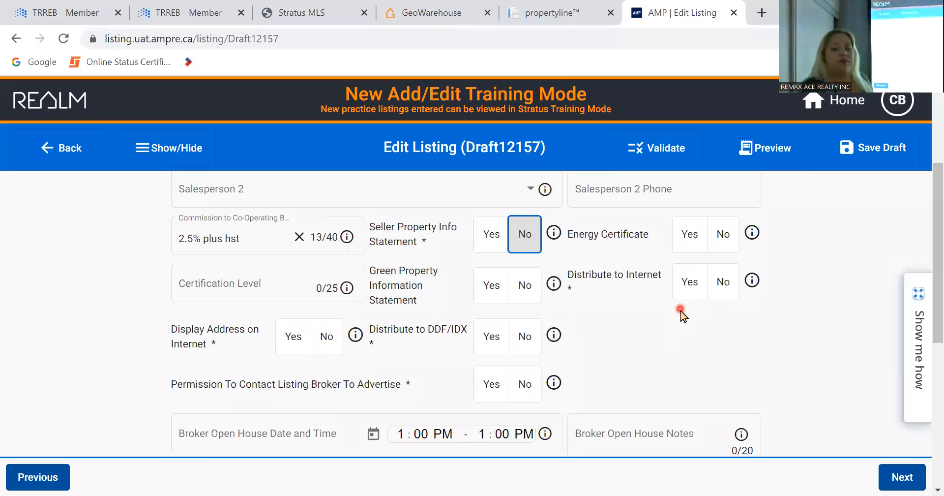
click(688, 292)
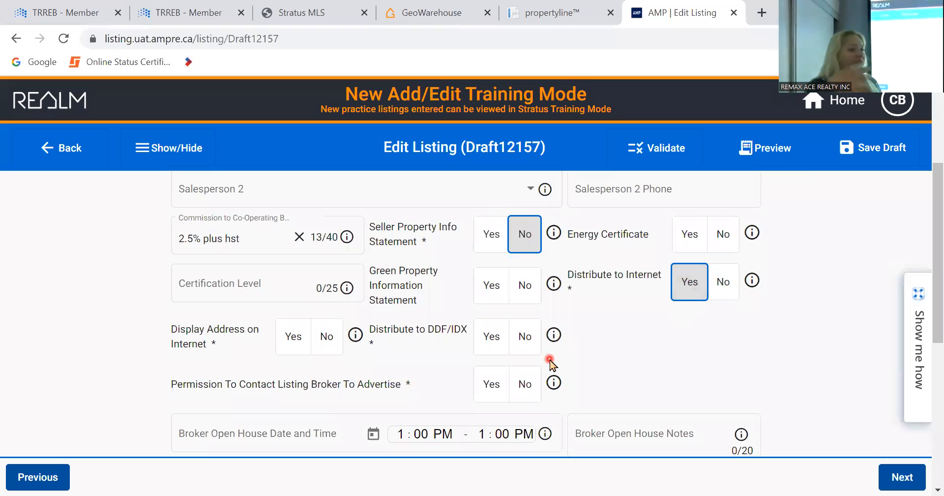
click(290, 339)
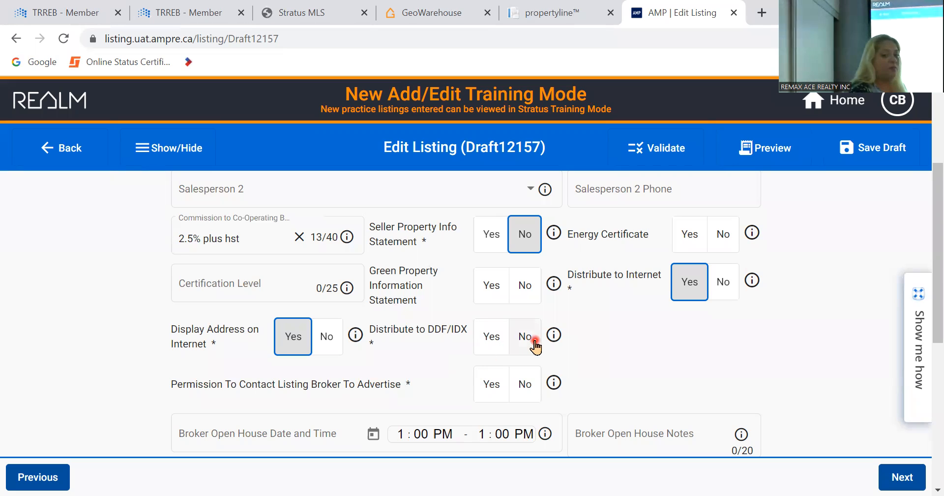
- Answer Yes for Distribute to DDF/IDX and Permission To Contact Listing Broker To Advertise
click(490, 339)
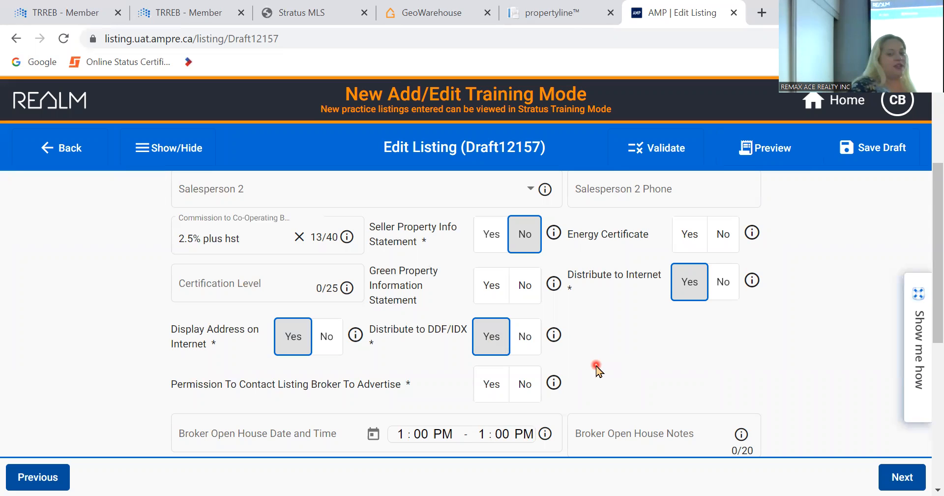
scroll(596, 369, down, 1)
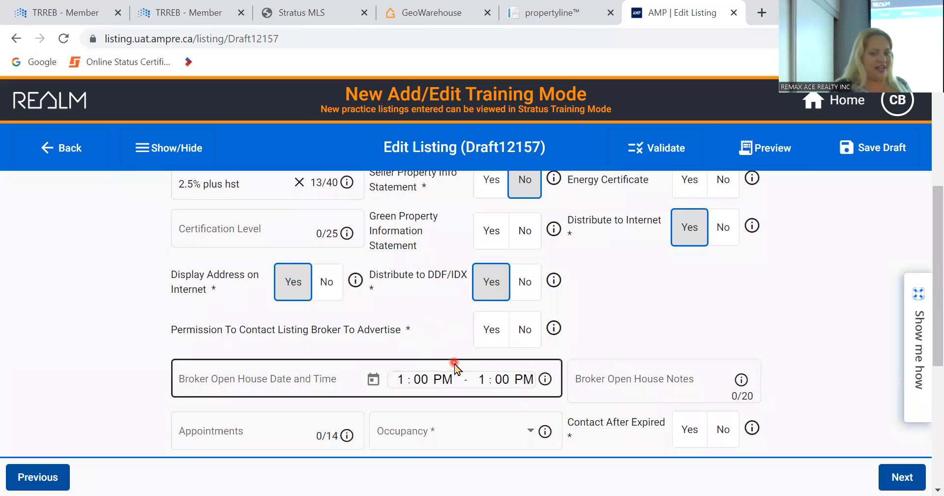
click(494, 339)
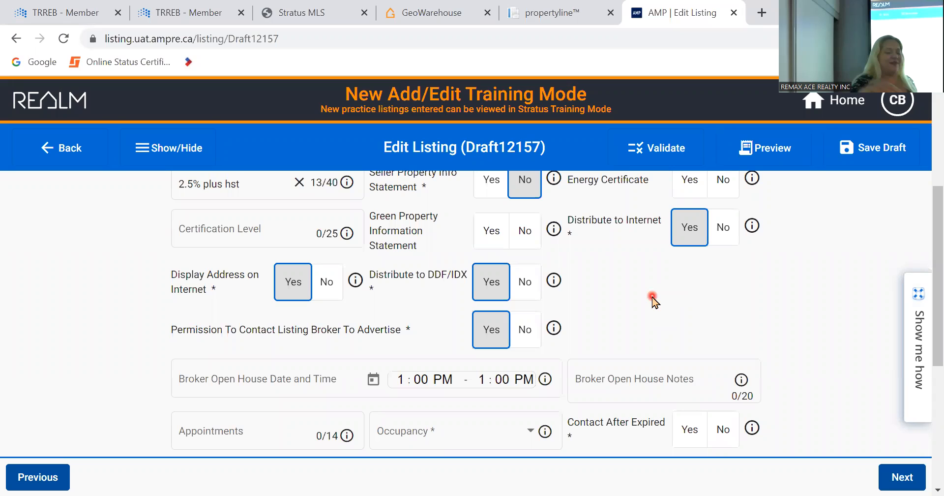
- Change Permission To Contact Listing Broker To Advertise from Yes to No
click(525, 329)
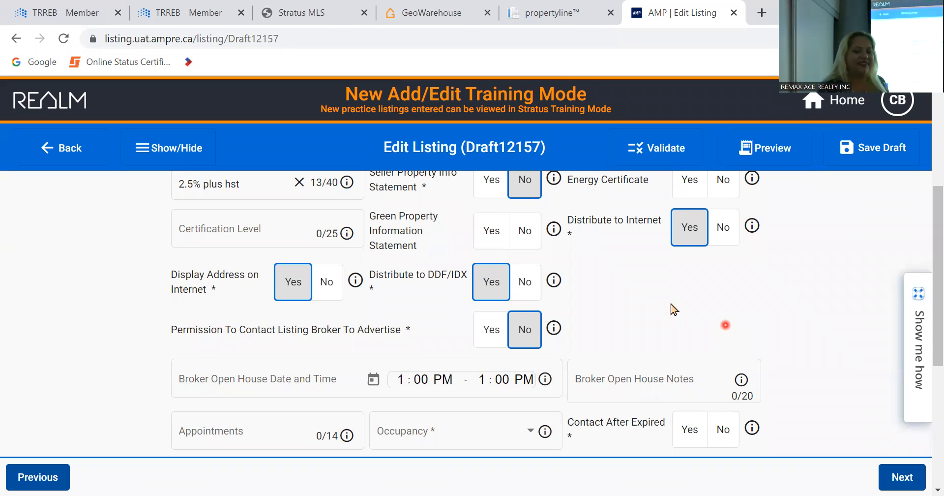
- Set Occupancy to Vacant and answer No for Contact After Expired
scroll(652, 310, down, 1)
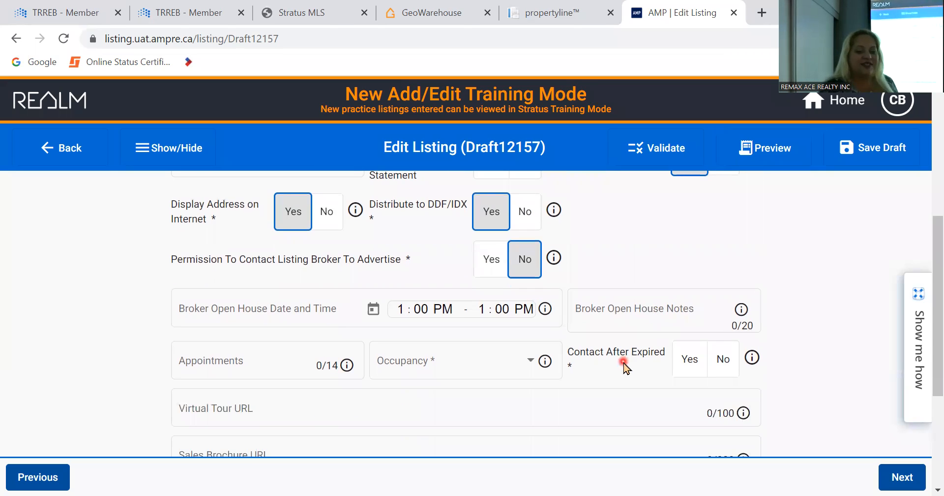
scroll(625, 367, down, 1)
click(487, 267)
scroll(470, 388, down, 1)
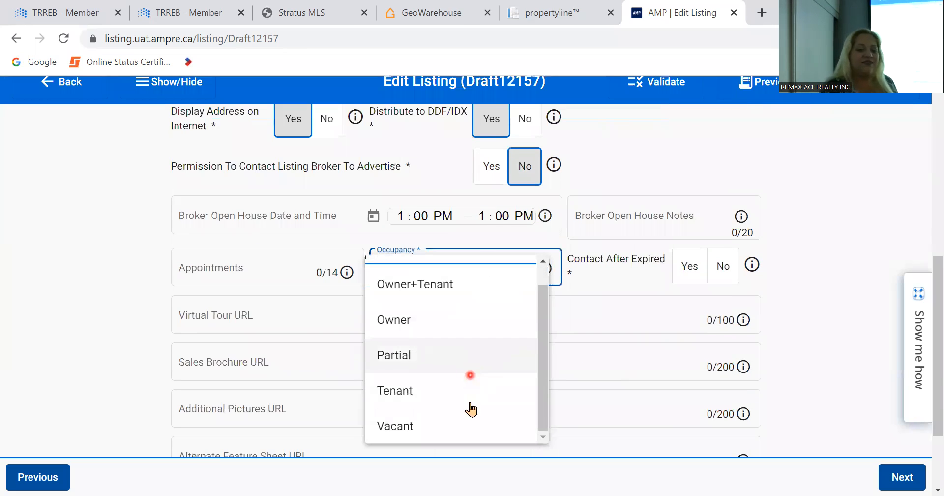
click(470, 426)
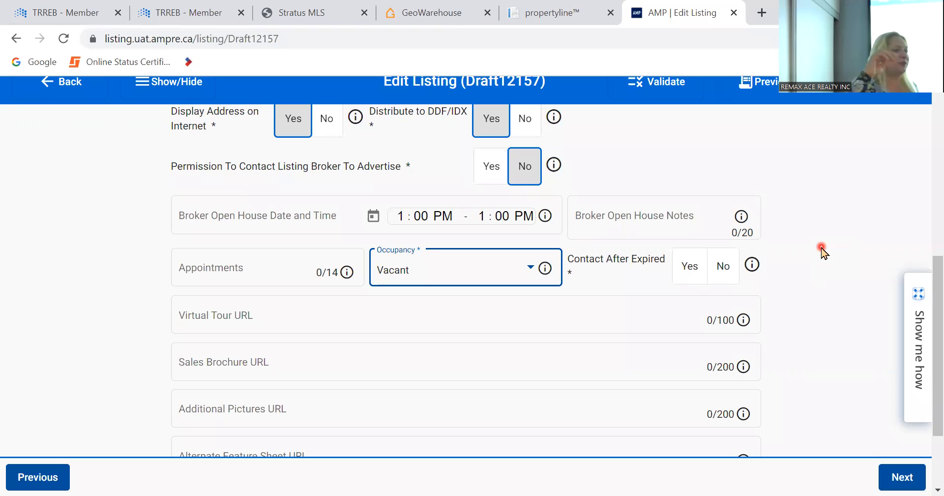
click(732, 280)
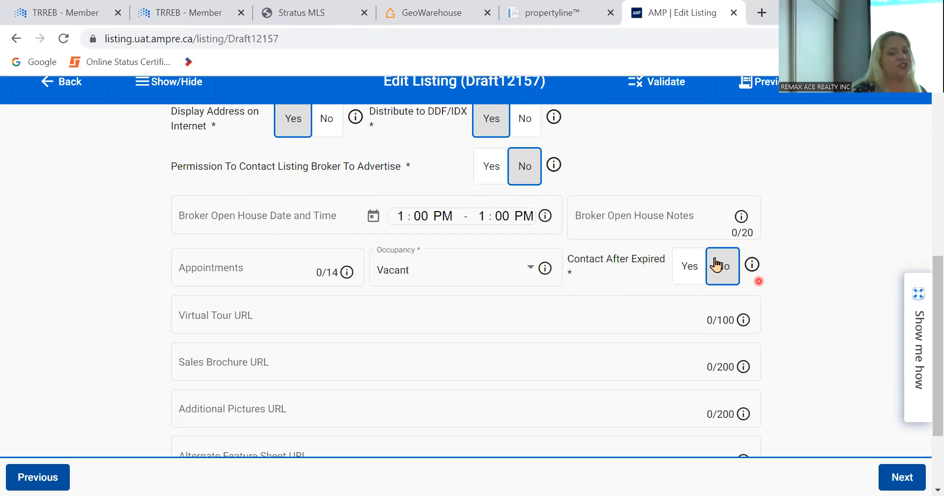
click(735, 317)
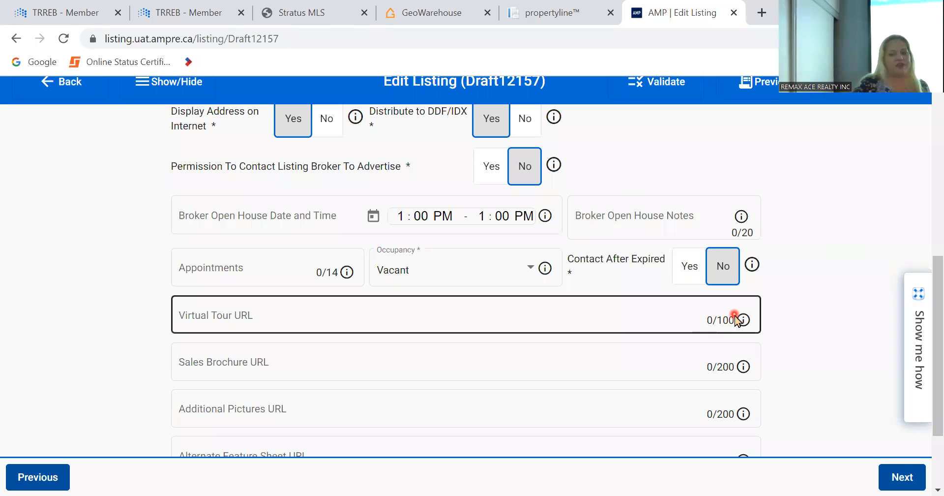
- Leave the Virtual Tour and other URL fields empty and advance to the Photos section
click(851, 293)
scroll(852, 293, down, 2)
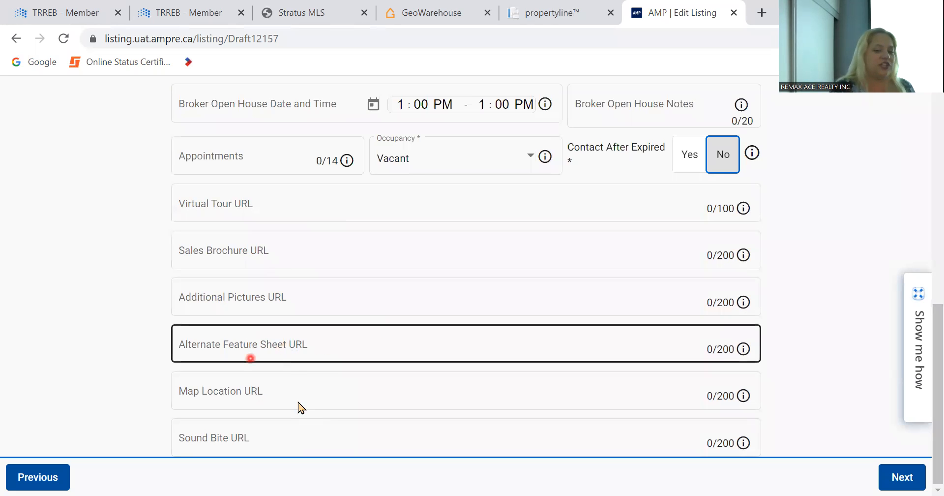
click(904, 478)
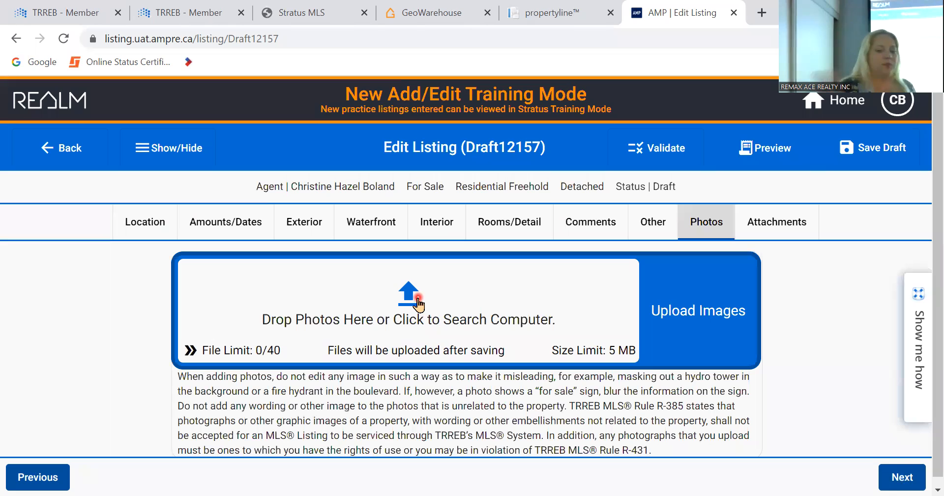
- Cancel the photo file chooser without uploading anything, then switch to the Attachments tab
click(418, 302)
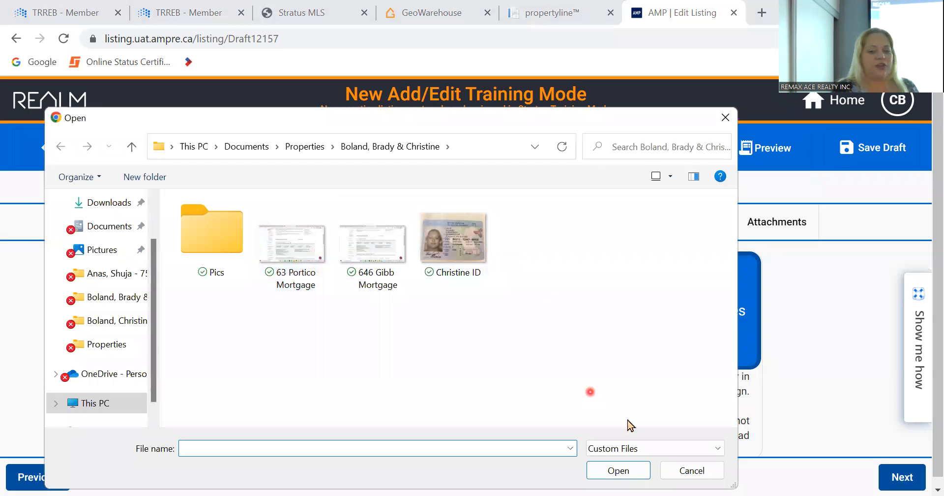
click(703, 471)
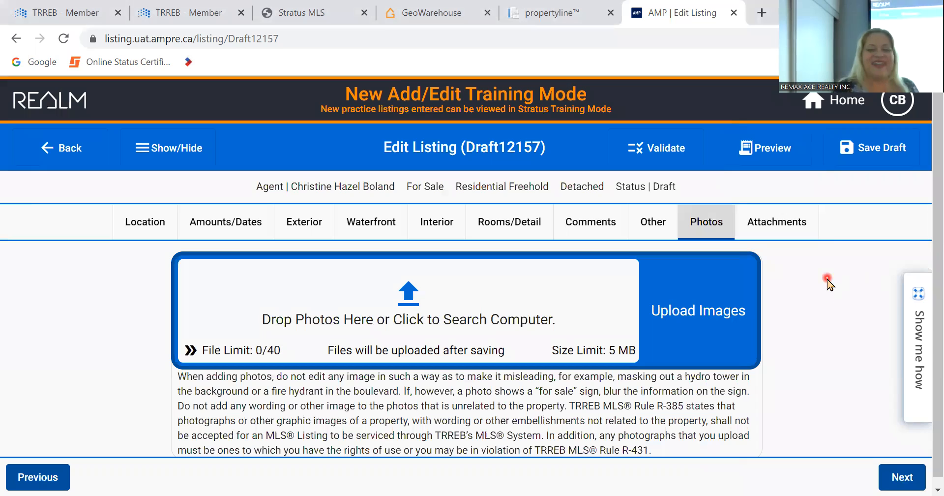
click(792, 220)
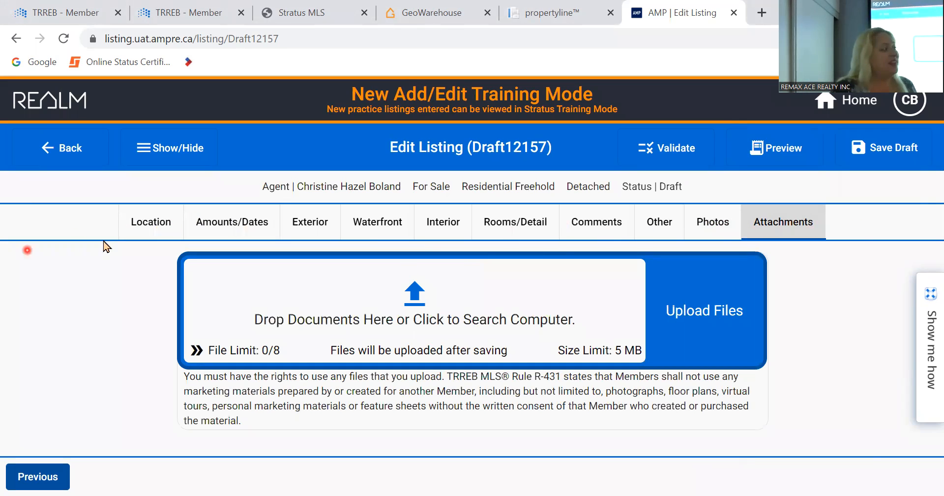
click(167, 224)
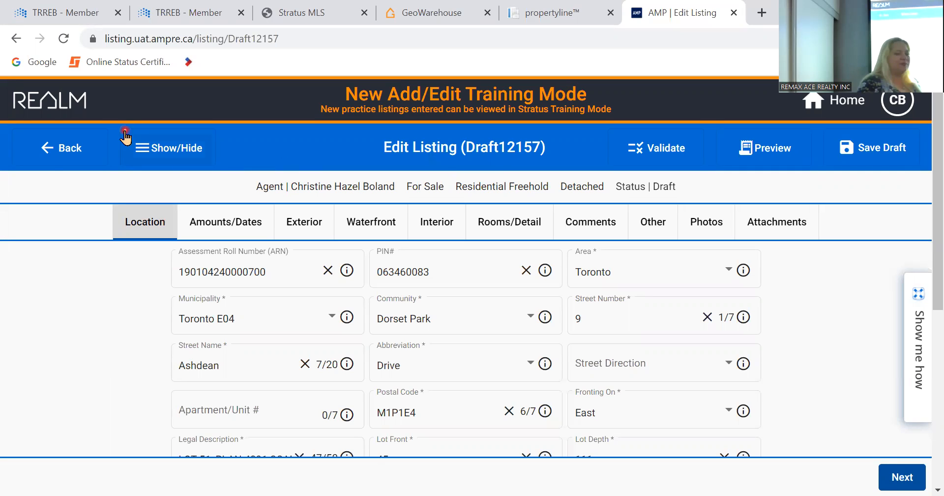
click(49, 156)
- Discard the unsaved listing changes and launch Stratus Training Mode in a new tab
click(636, 332)
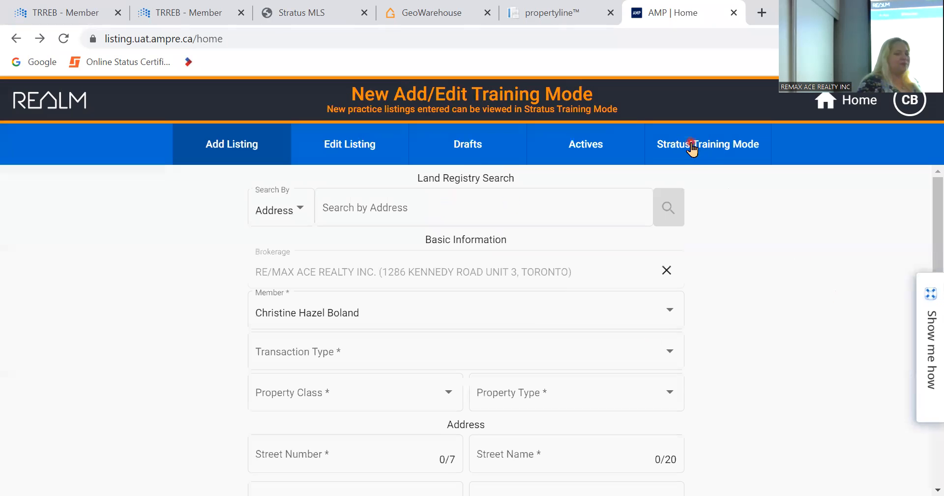
click(691, 147)
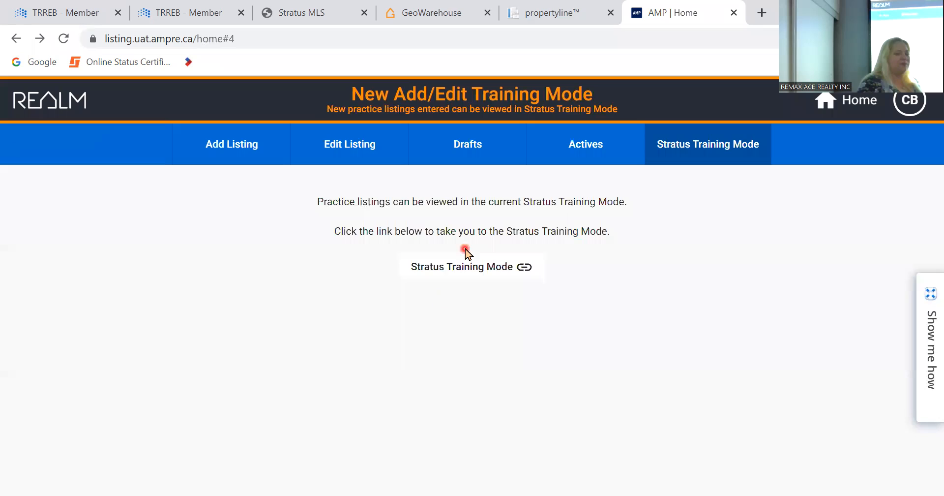
click(467, 272)
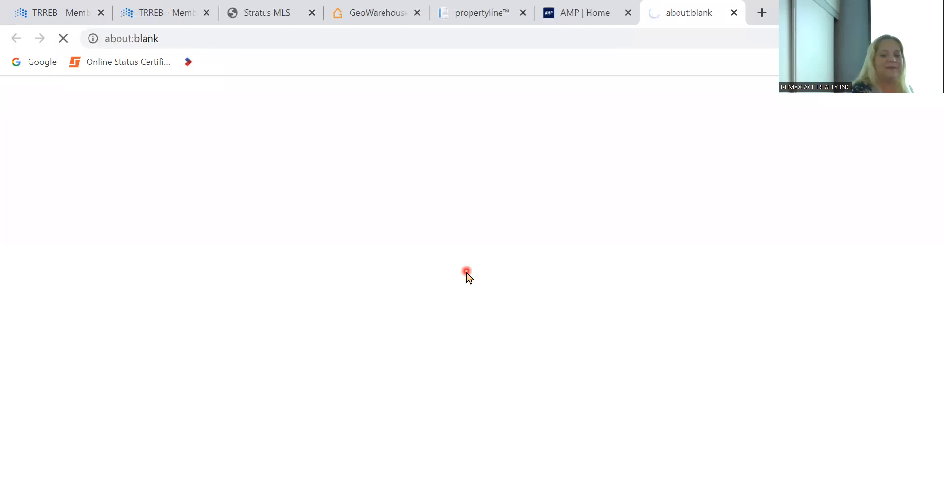
click(578, 13)
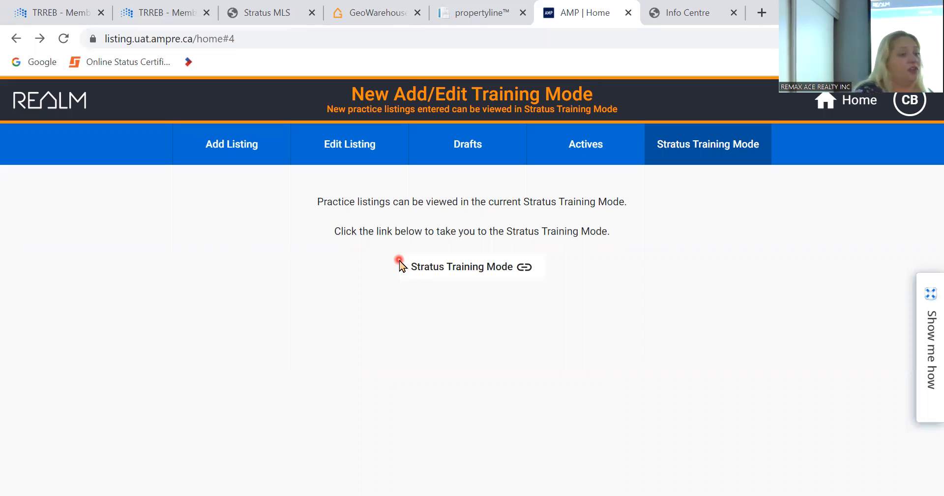
- Close the AMP | Home tab to bring the Stratus Info Centre forward
click(630, 13)
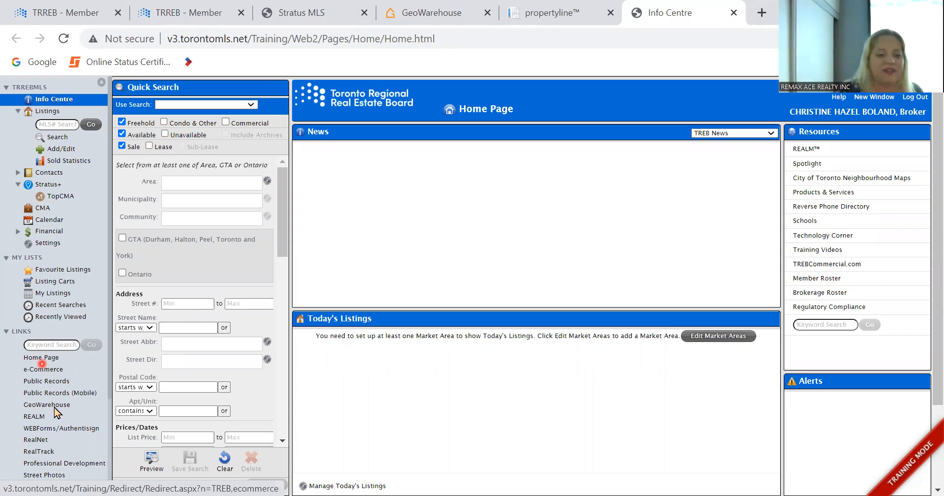
- Go to the TREB e-Commerce page and launch WEBForms/Authentisign in a new tab
click(53, 361)
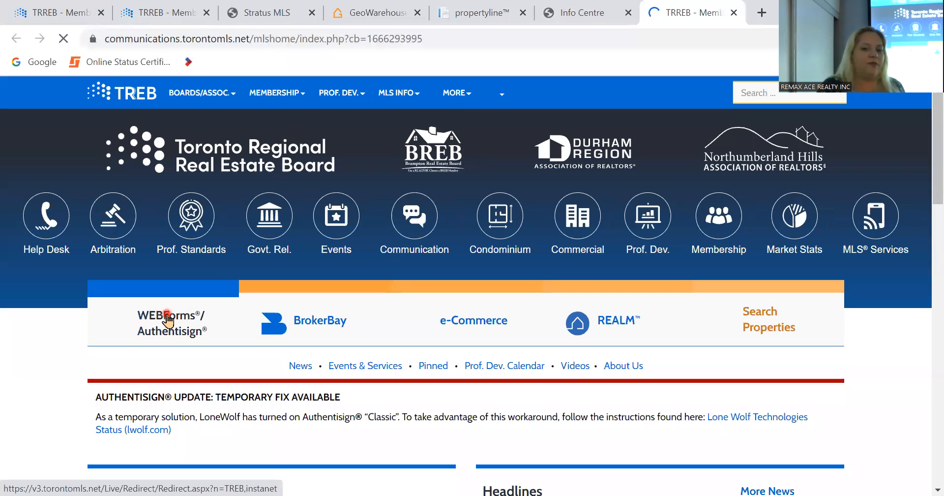
click(169, 314)
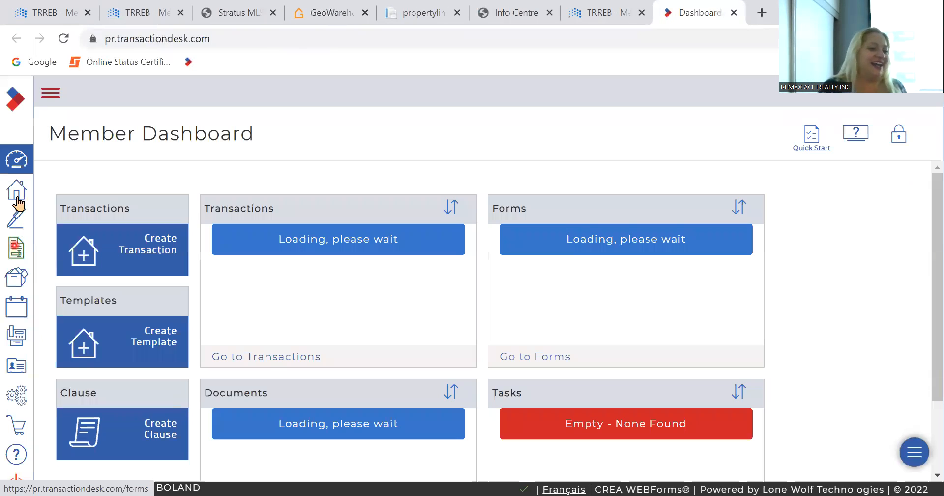
- Add a transaction named '123 main' using the Freehold For Sale Listing template
click(18, 199)
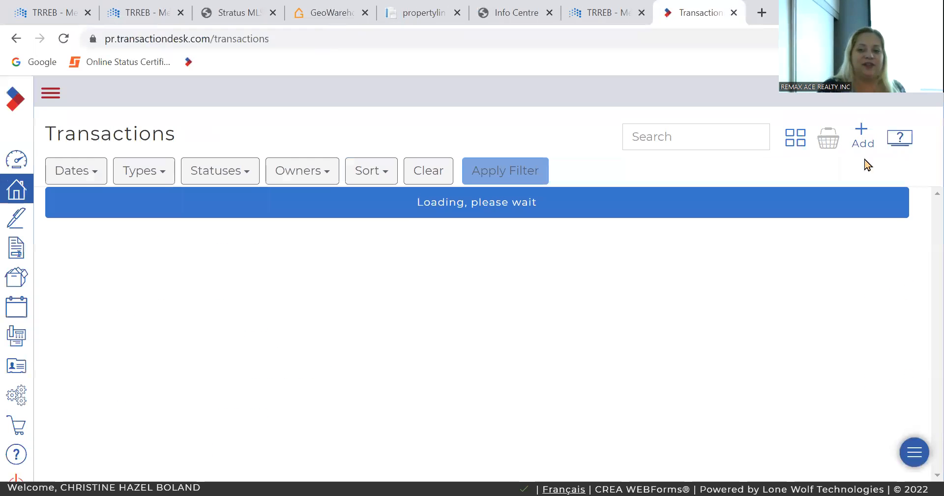
click(862, 136)
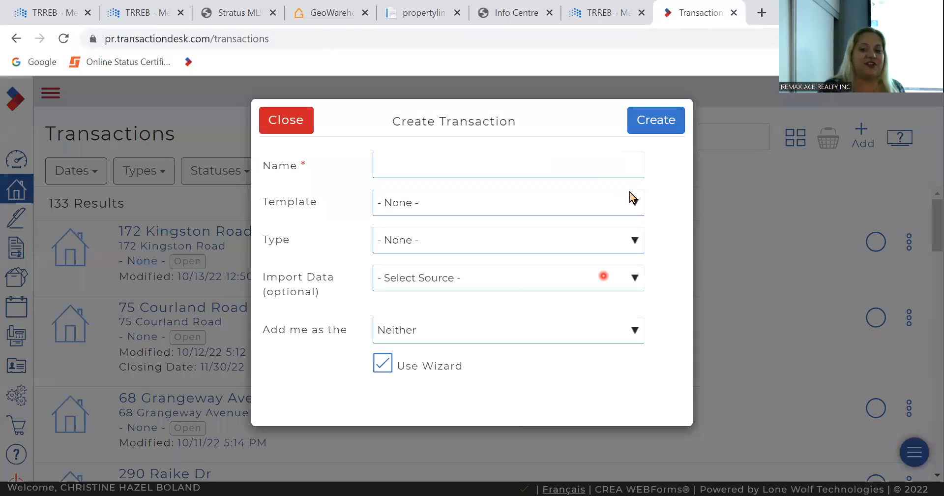
click(582, 167)
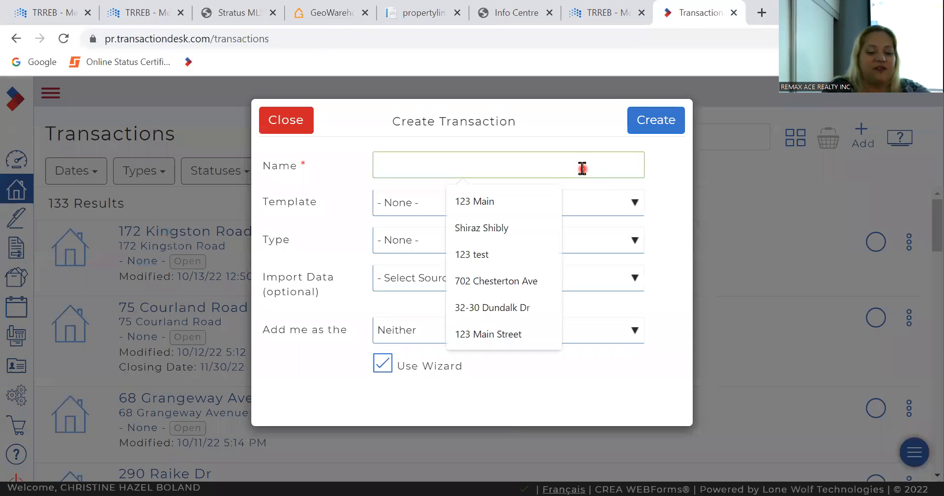
text(123 main)
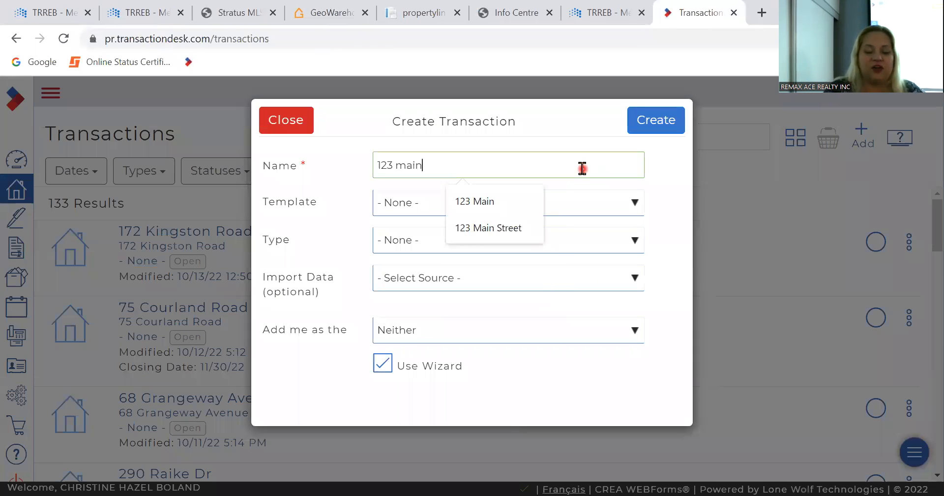
click(434, 206)
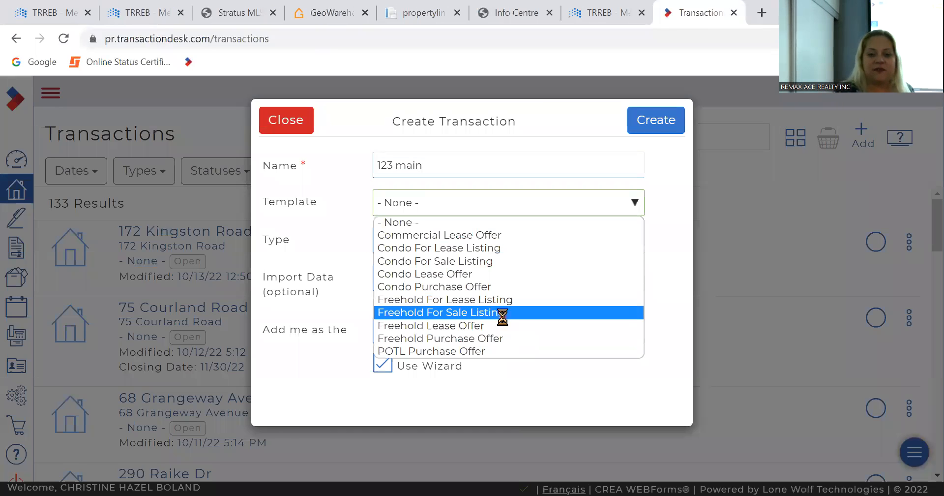
click(502, 315)
click(656, 121)
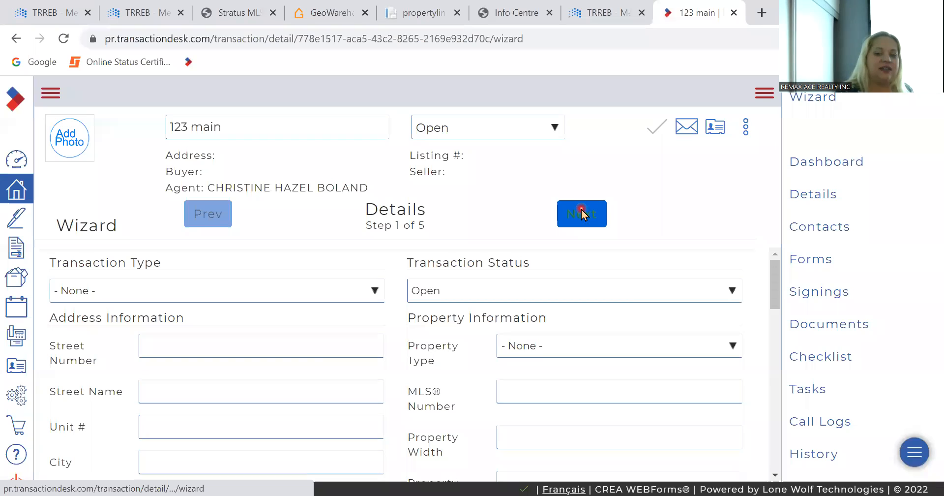
click(582, 213)
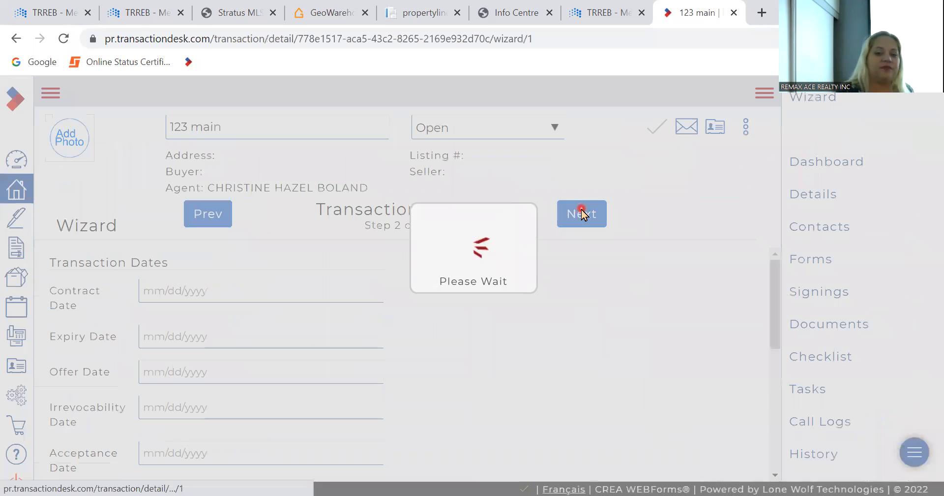
click(582, 214)
click(582, 213)
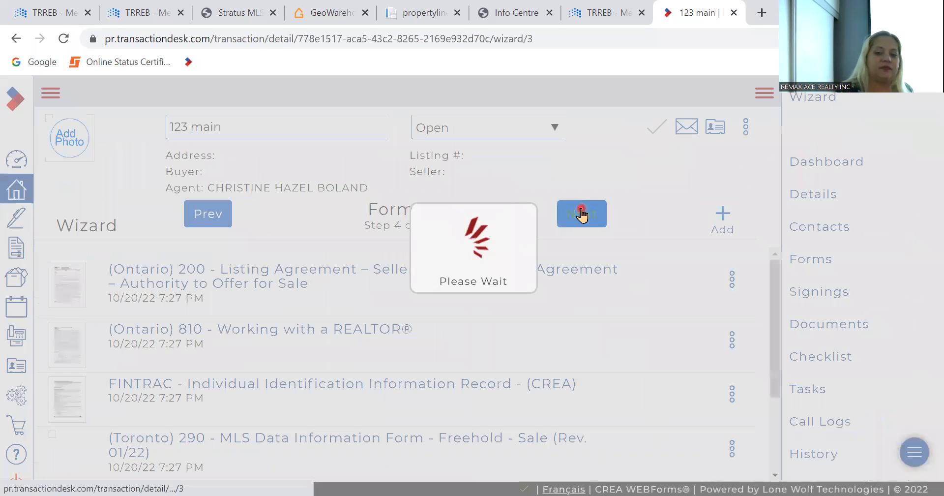
click(581, 214)
click(581, 213)
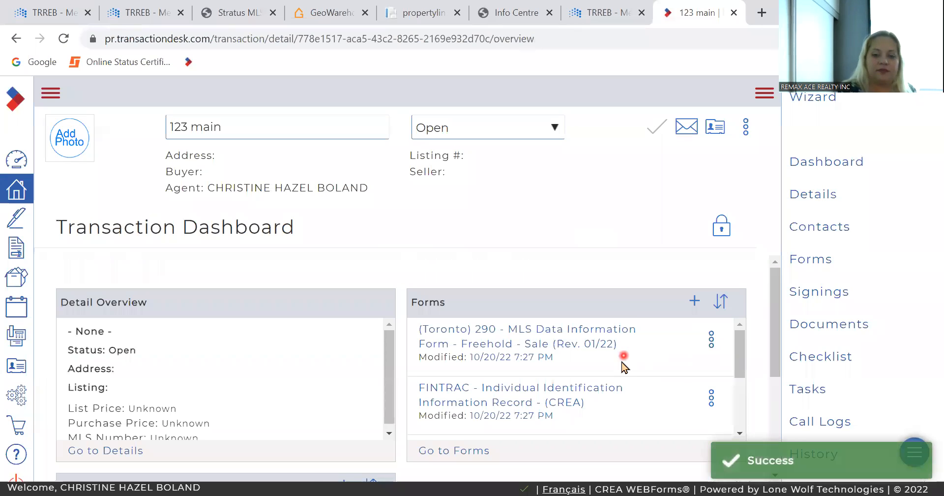
click(604, 332)
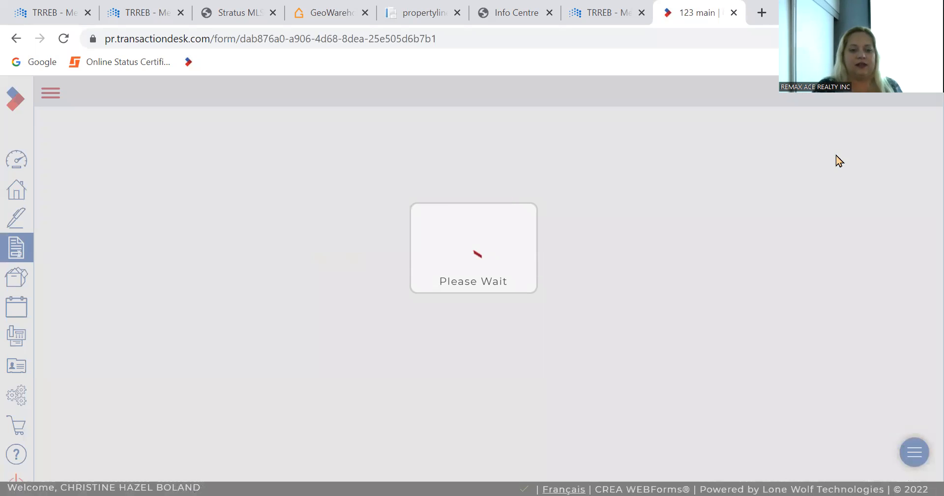
click(255, 216)
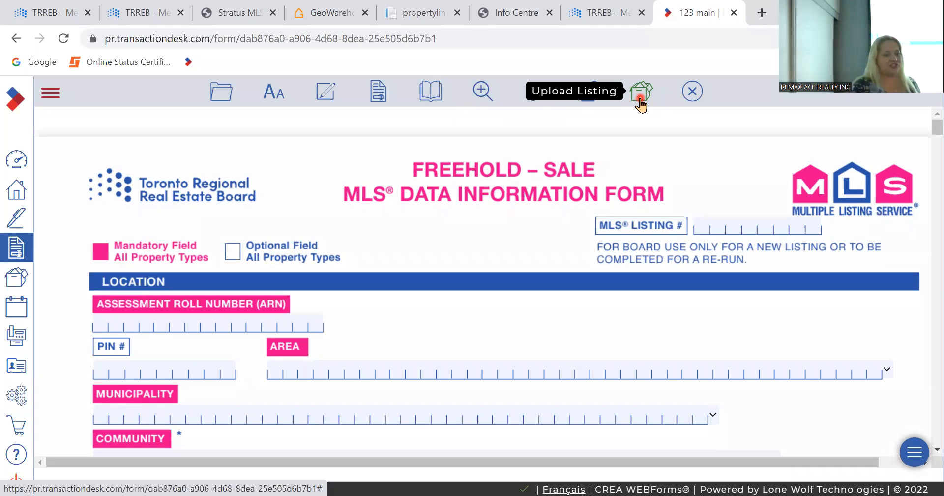
- Check Stratus Add/Edit Drafts, which is still empty, then return to the 123 main MLS form
click(516, 11)
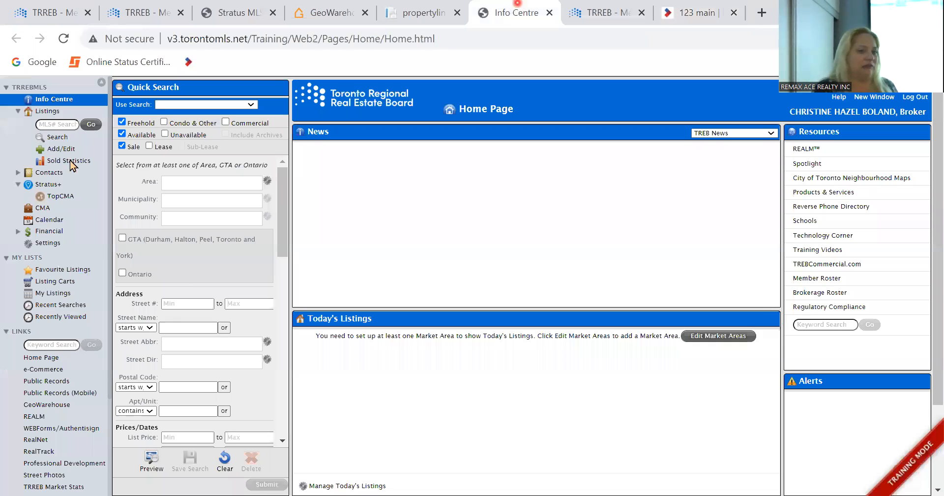
click(62, 148)
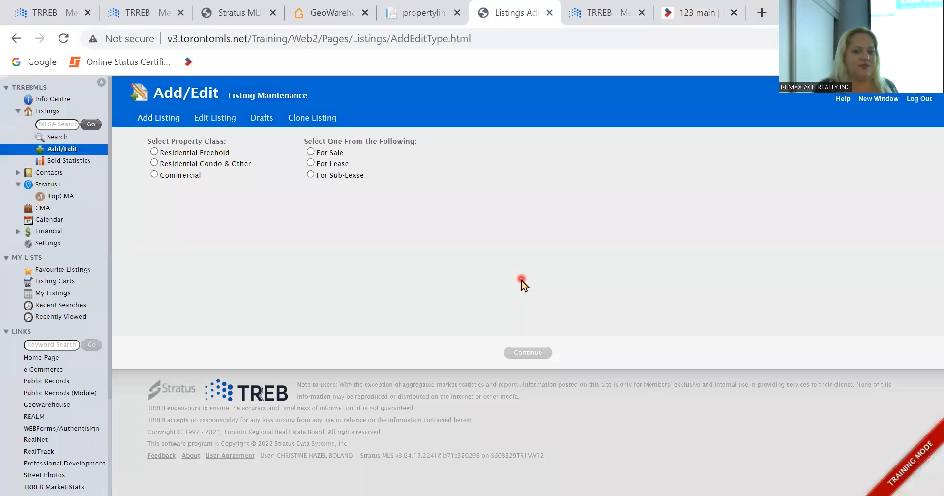
click(264, 118)
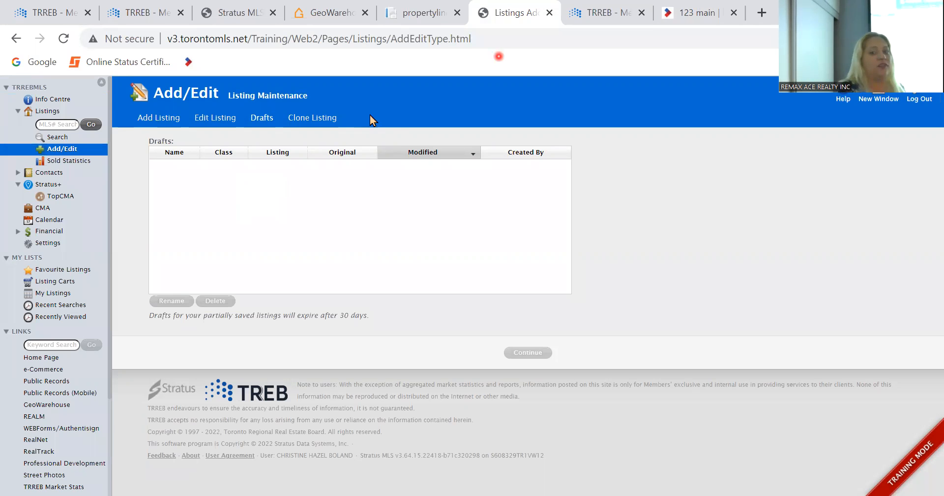
click(702, 7)
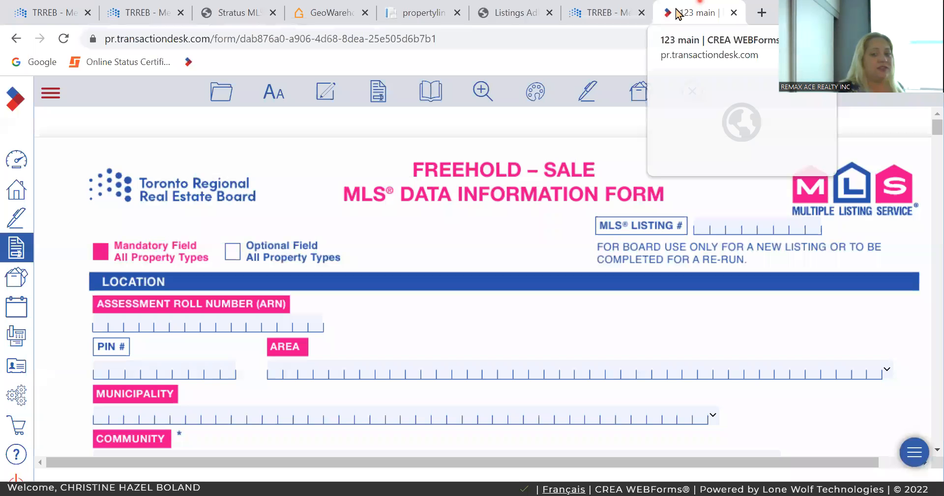
- From the TREB tab, open Stratus Add/Edit and launch REALM's new Add/Edit Training Mode via Try Now
click(584, 14)
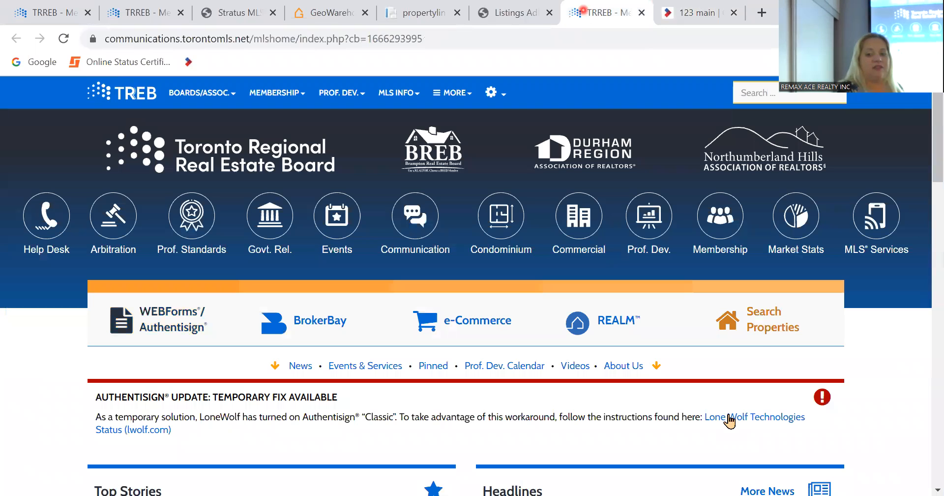
click(768, 339)
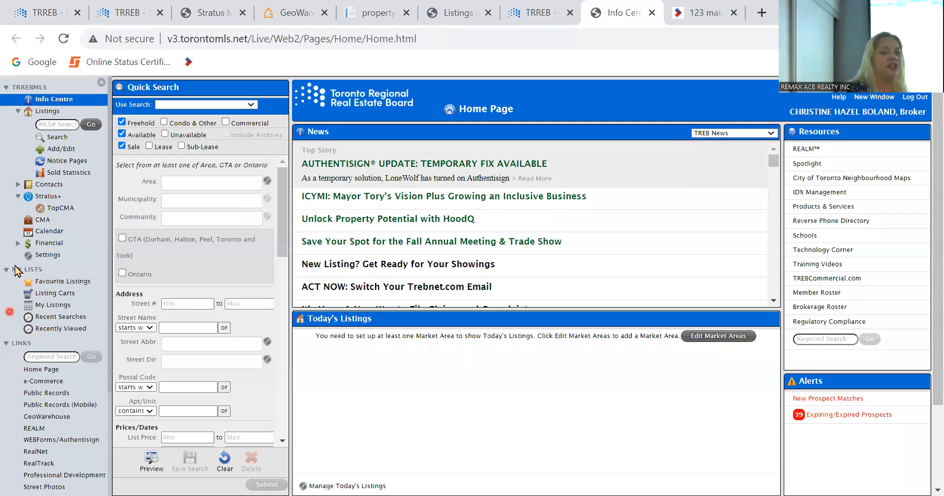
click(64, 148)
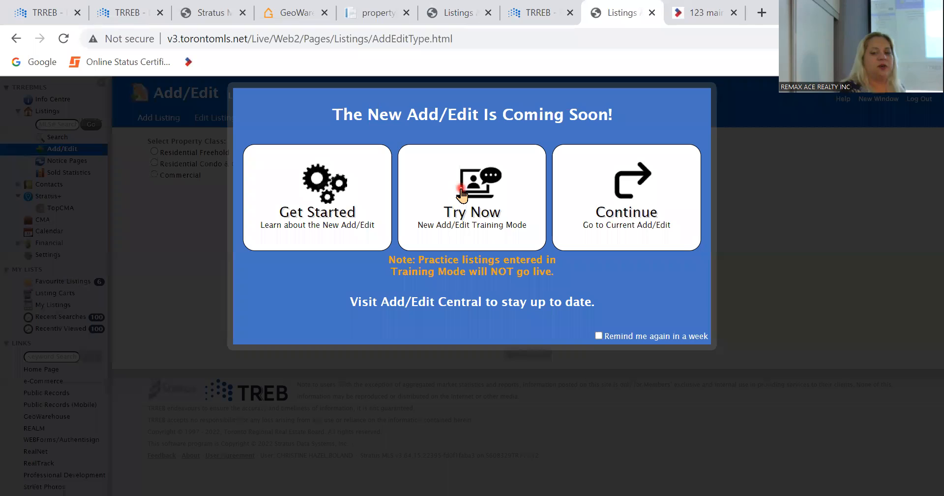
click(462, 194)
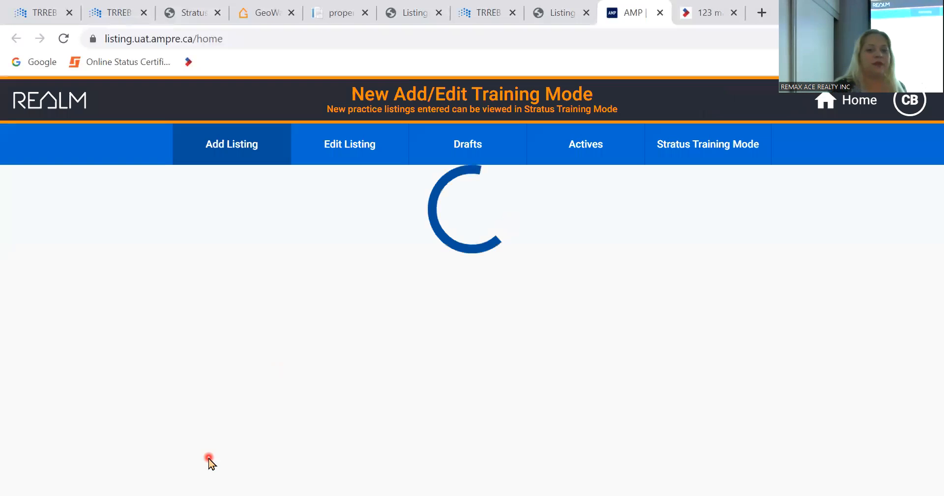
click(349, 154)
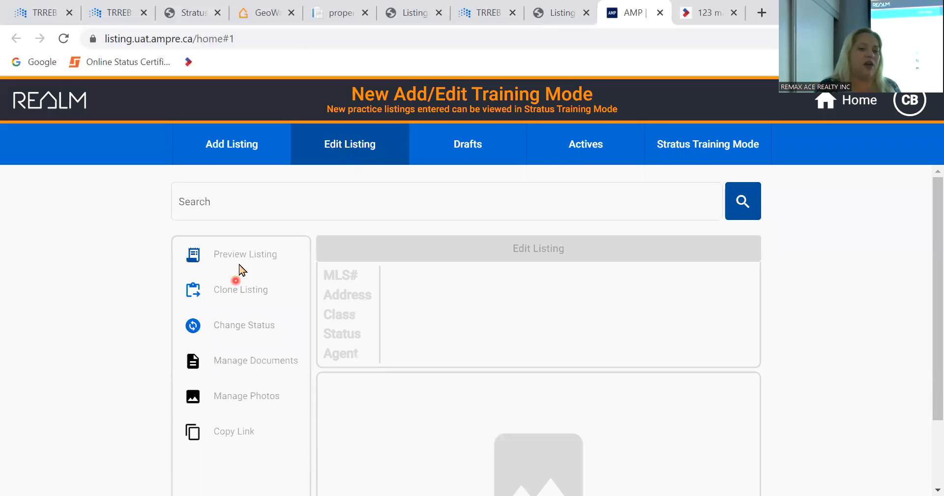
click(243, 203)
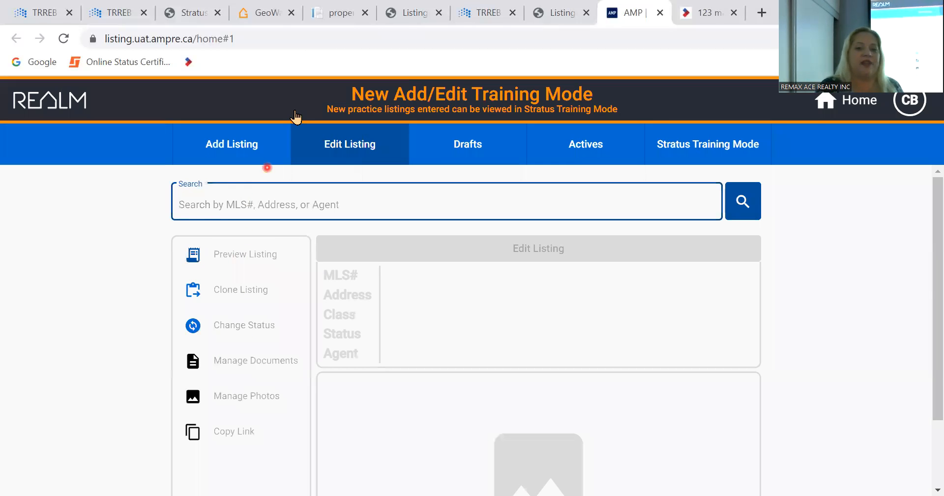
click(404, 15)
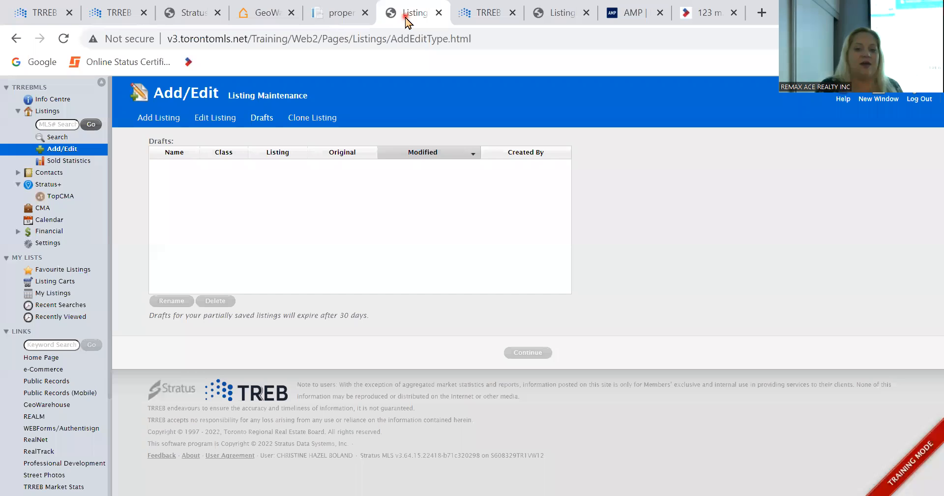
click(190, 11)
double_click(342, 308)
key(ctrl+c)
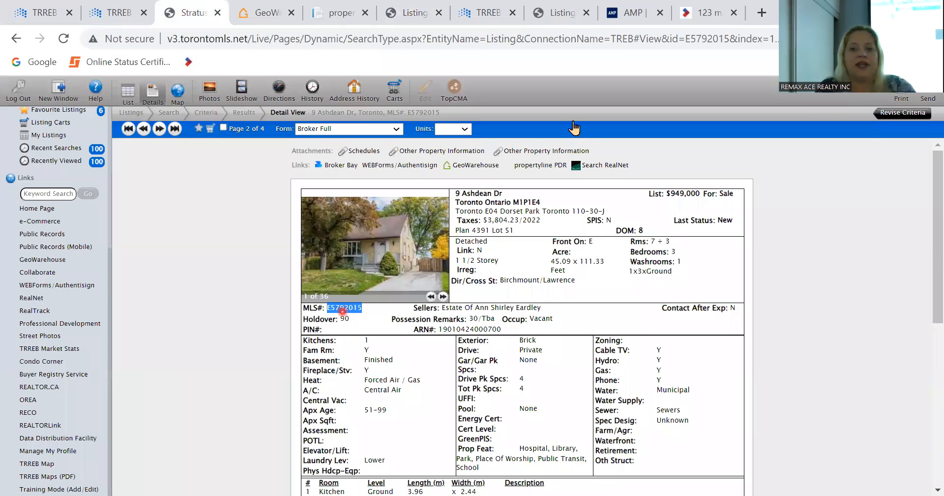
click(612, 16)
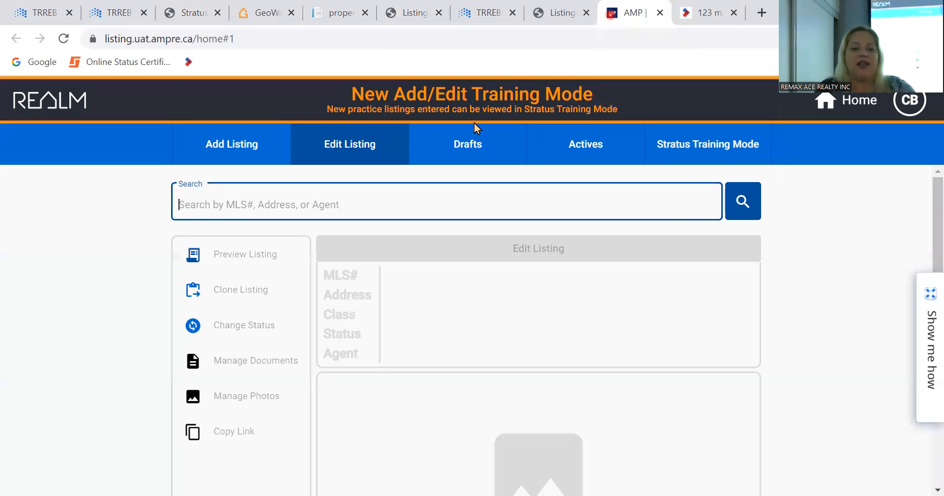
click(621, 217)
key(ctrl+v)
key(Return)
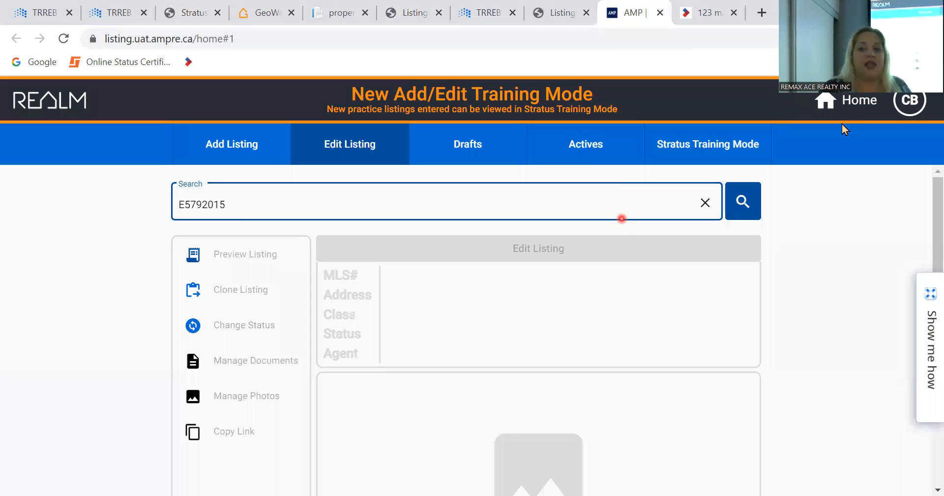
click(842, 141)
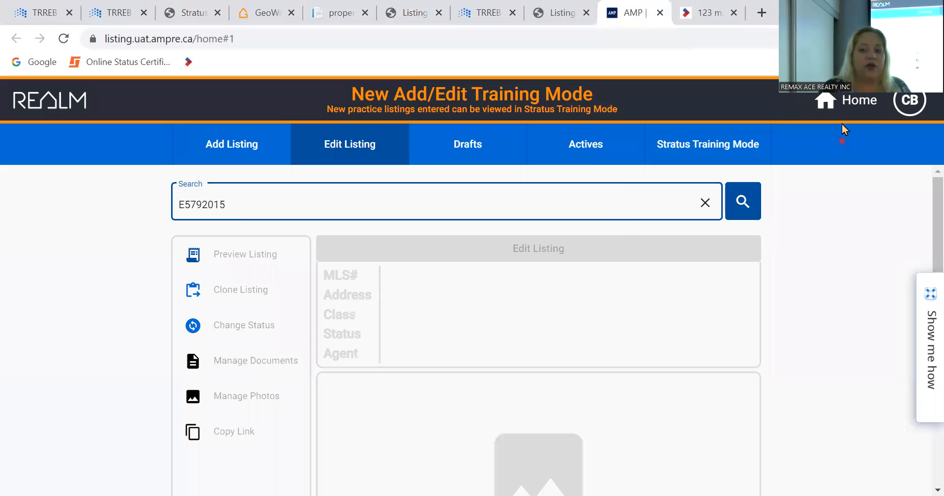
click(744, 201)
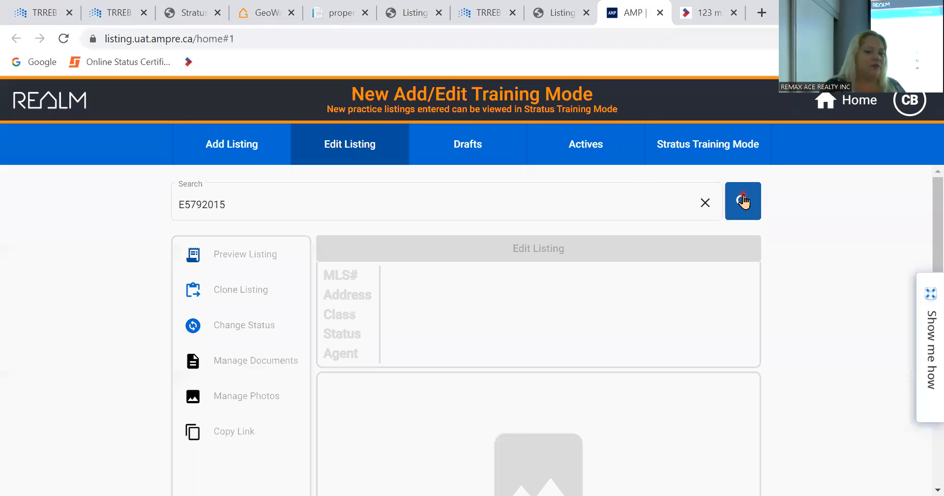
click(743, 200)
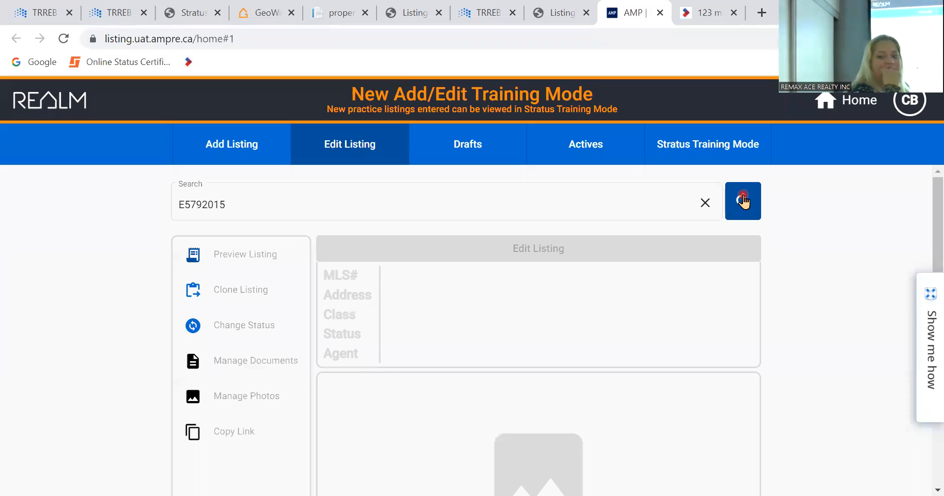
scroll(744, 200, down, 2)
scroll(744, 200, up, 2)
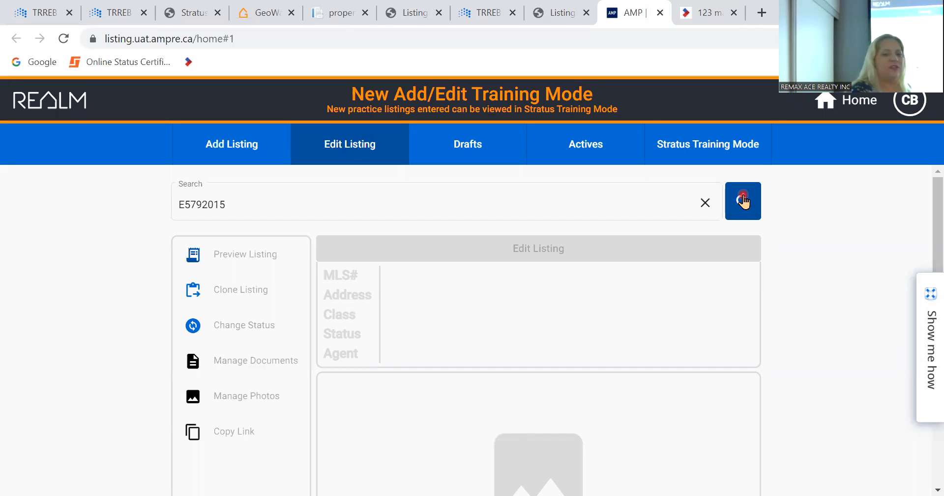
click(706, 15)
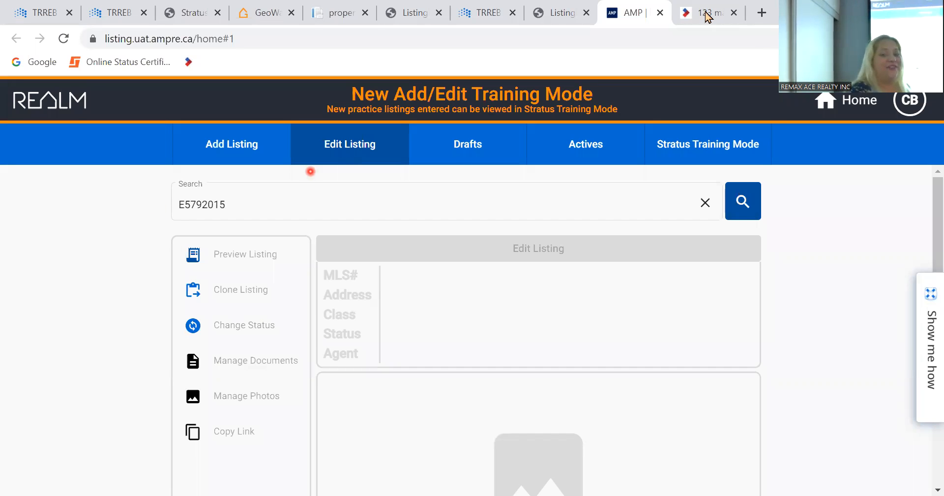